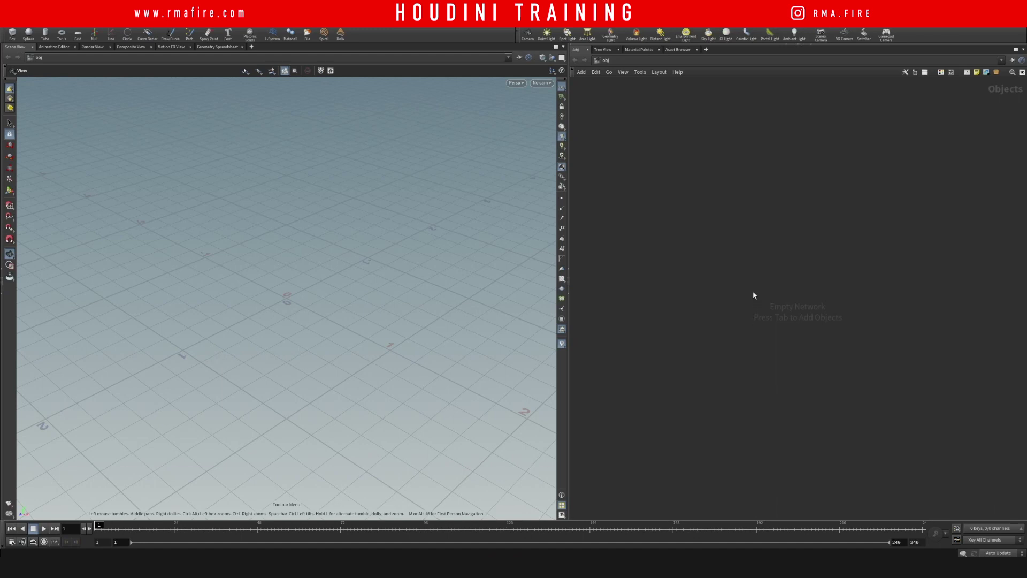
Add a Geometry object to the empty object network and go inside it.
left_click_drag(645, 225, 677, 303)
key("Tab")
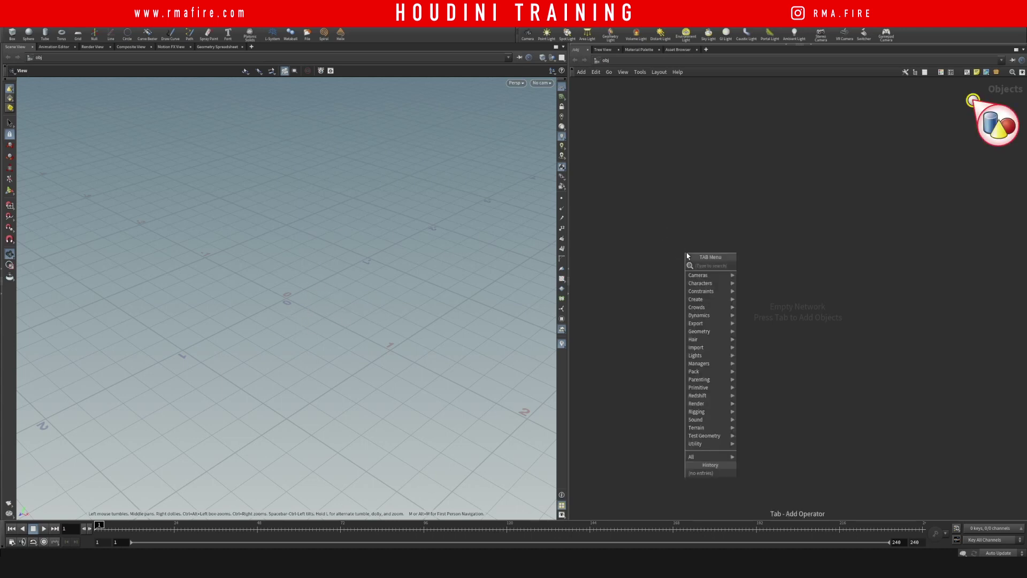
type("geo")
key("Return")
left_click(686, 253)
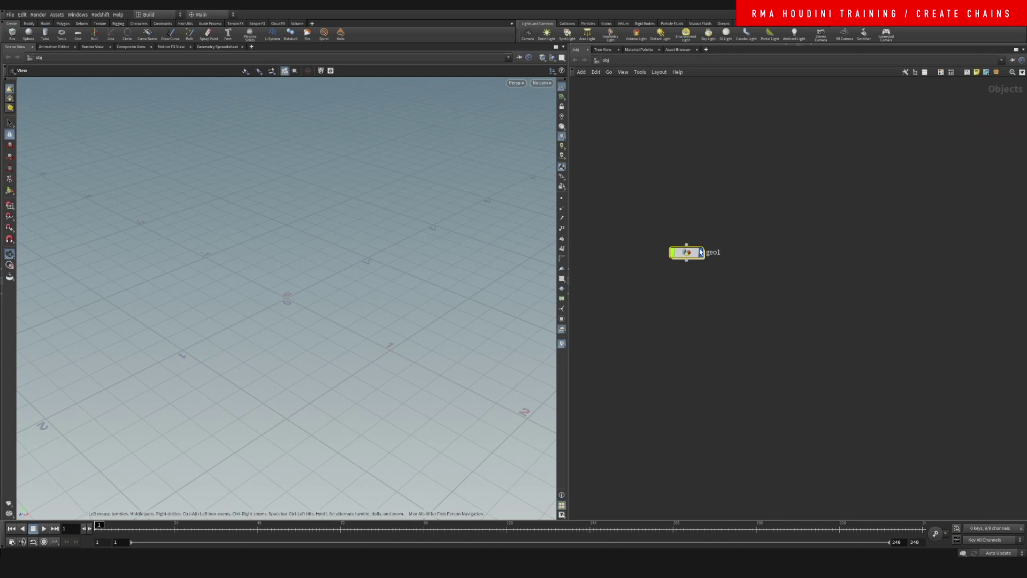
double_click(689, 252)
Create a Font node in the geometry network and set its text to 0.
left_click_drag(289, 274, 279, 326)
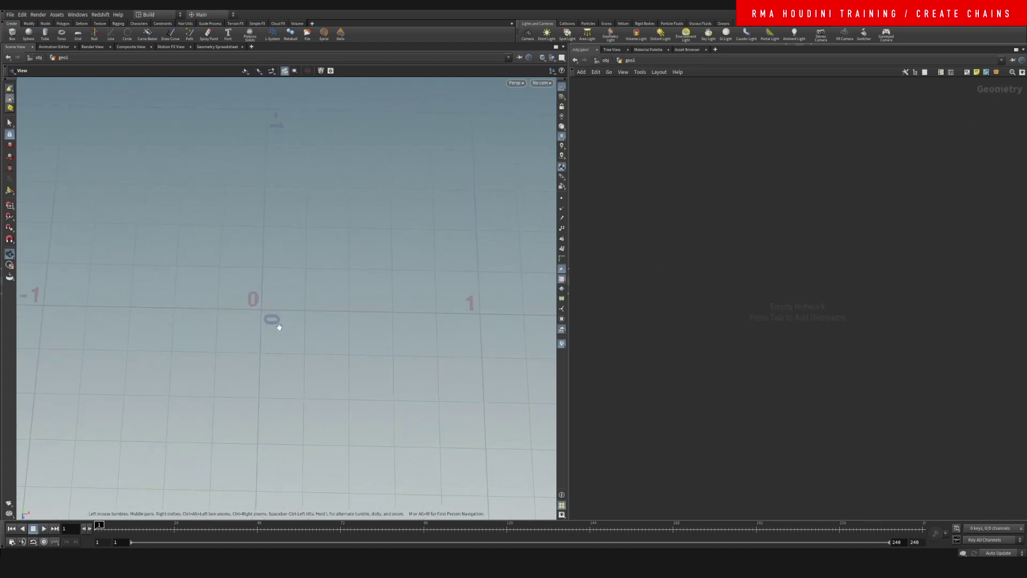
key("Tab")
key("Escape")
left_click(721, 294)
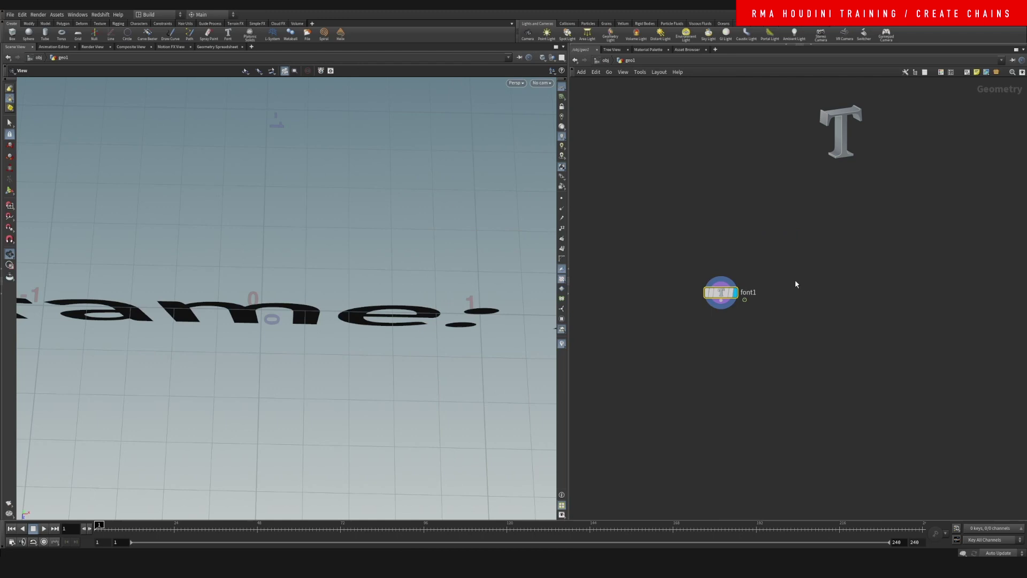
key("p")
left_click(937, 164)
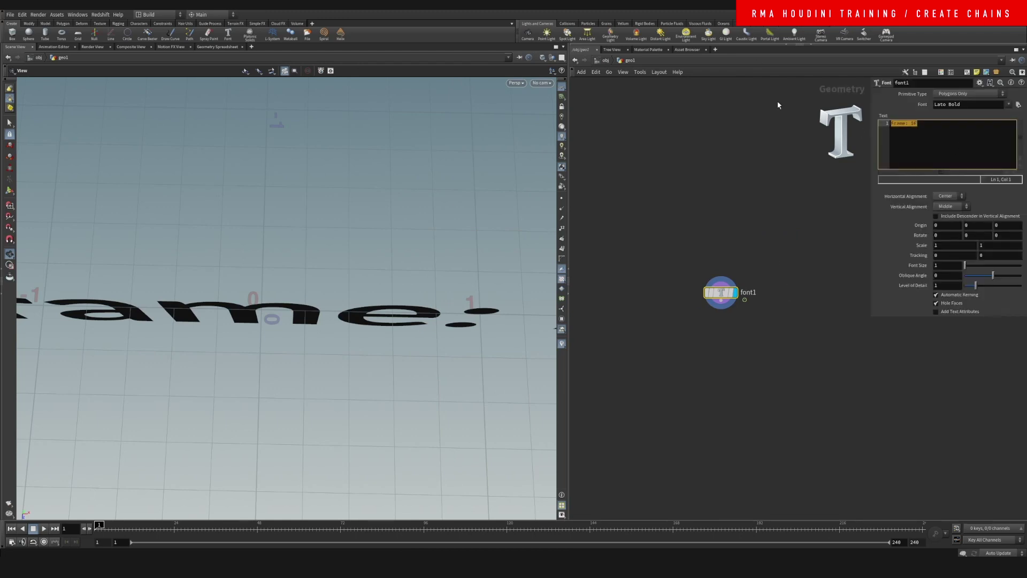
left_click(722, 297)
left_click_drag(321, 289, 226, 319, "alt")
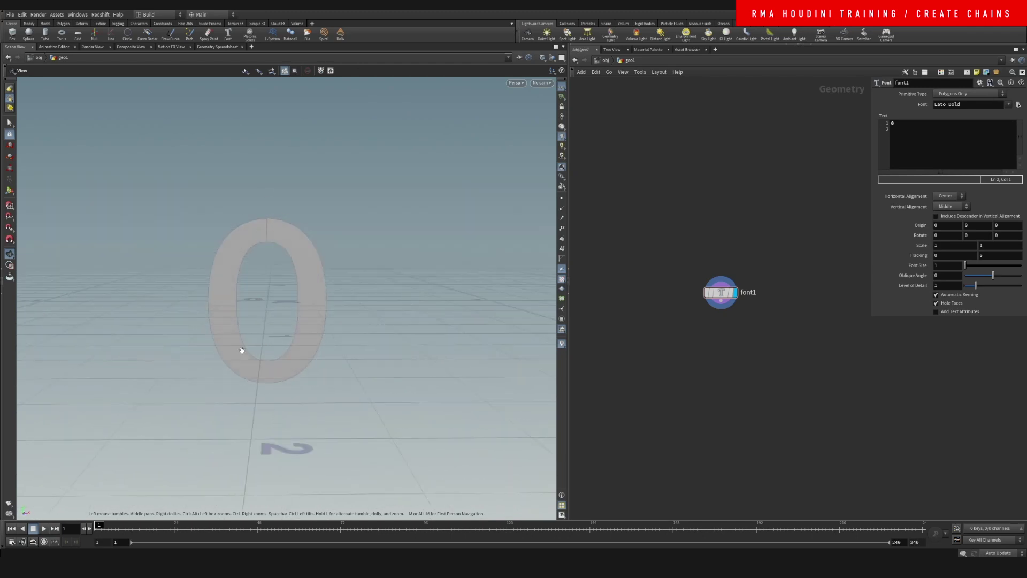
Add a PolyExtrude node below the font node, feed it the font geometry and display its result.
key("Tab")
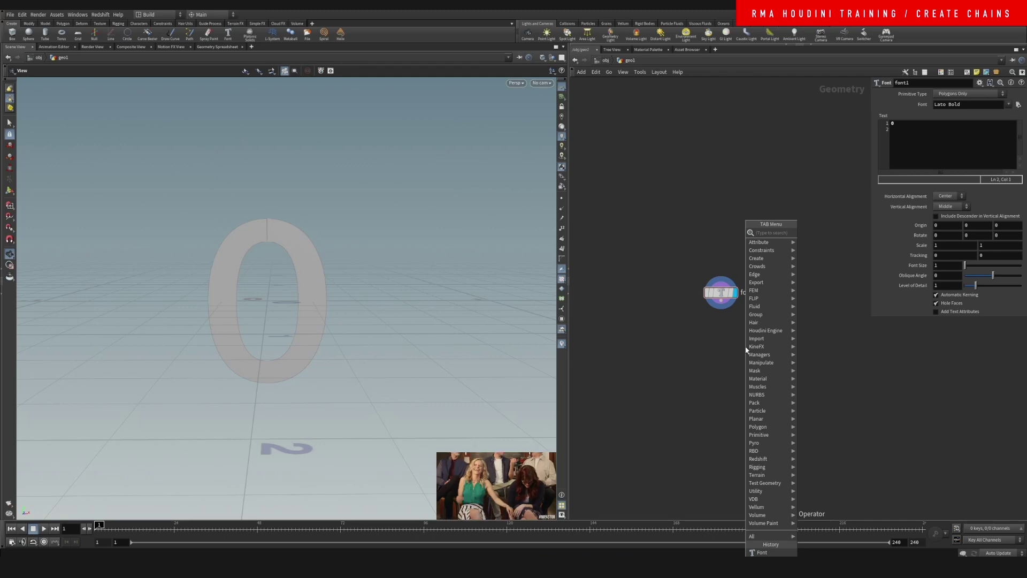
type("ex")
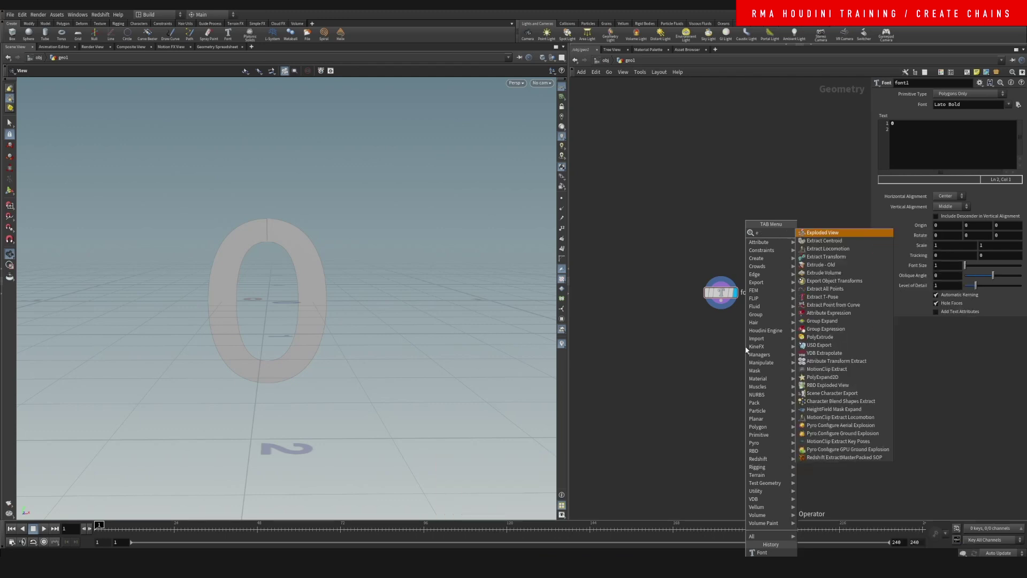
key("BackSpace")
key("BackSpace")
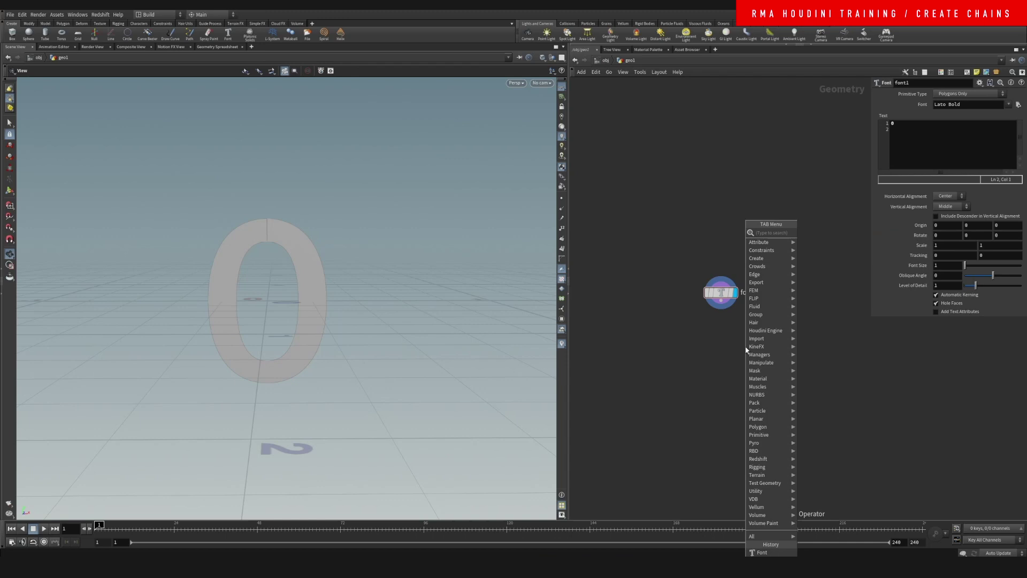
type("expo")
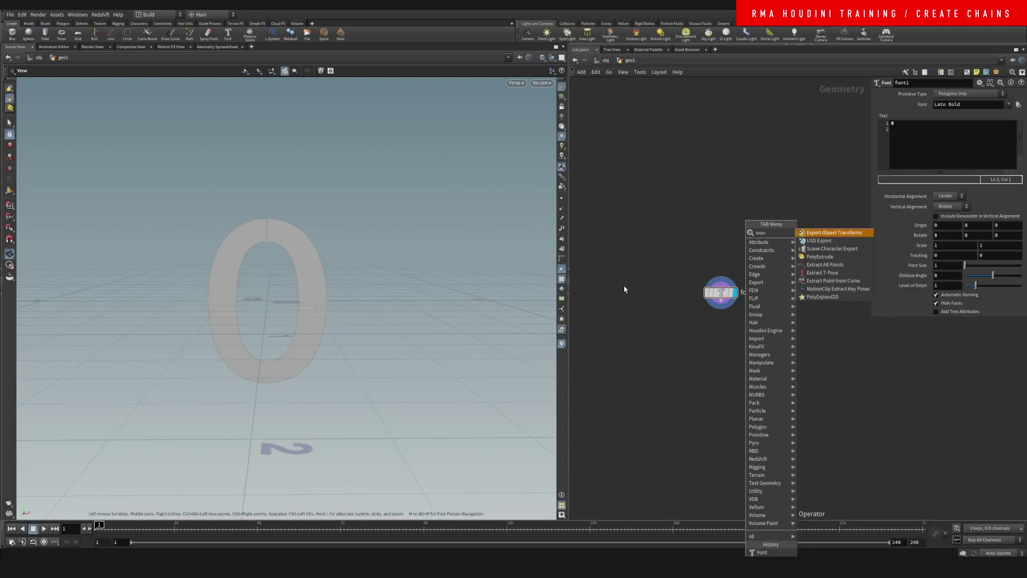
left_click(819, 256)
left_click(722, 323)
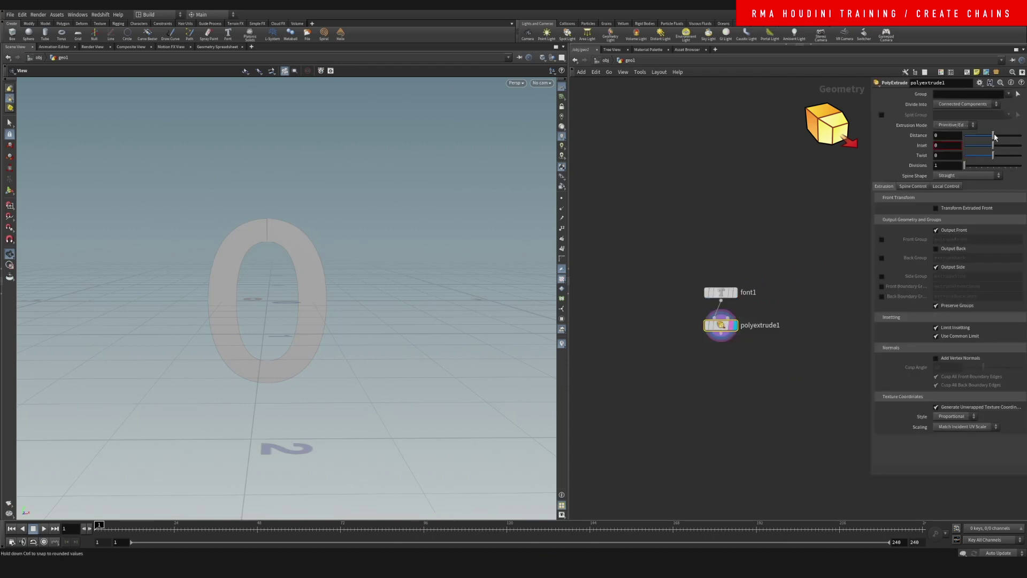
Set the PolyExtrude distance to 0.11 and enable Output Back to close the extruded zero.
left_click_drag(994, 136, 1003, 135)
left_click_drag(460, 265, 356, 289)
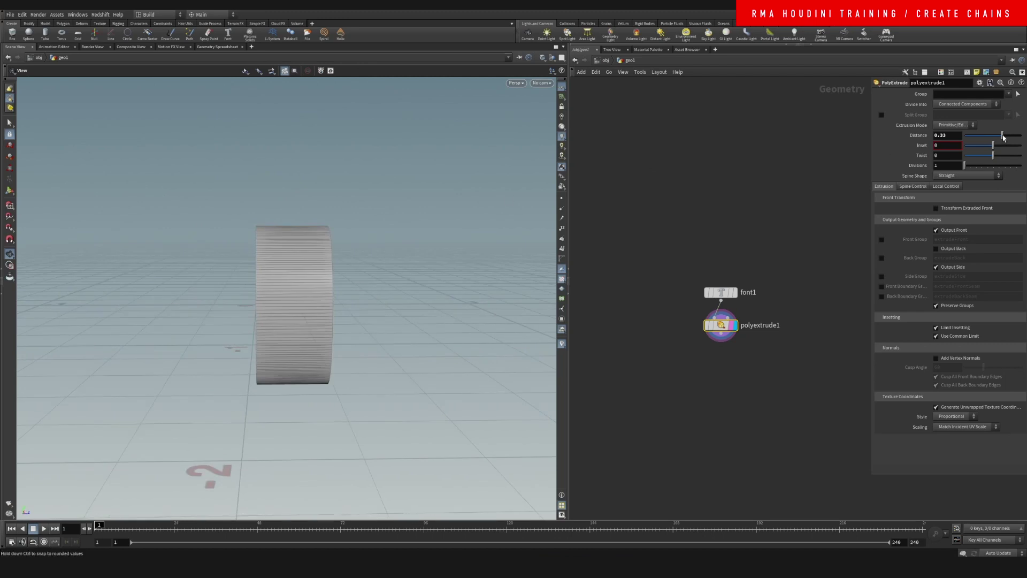
left_click_drag(1003, 138, 998, 137)
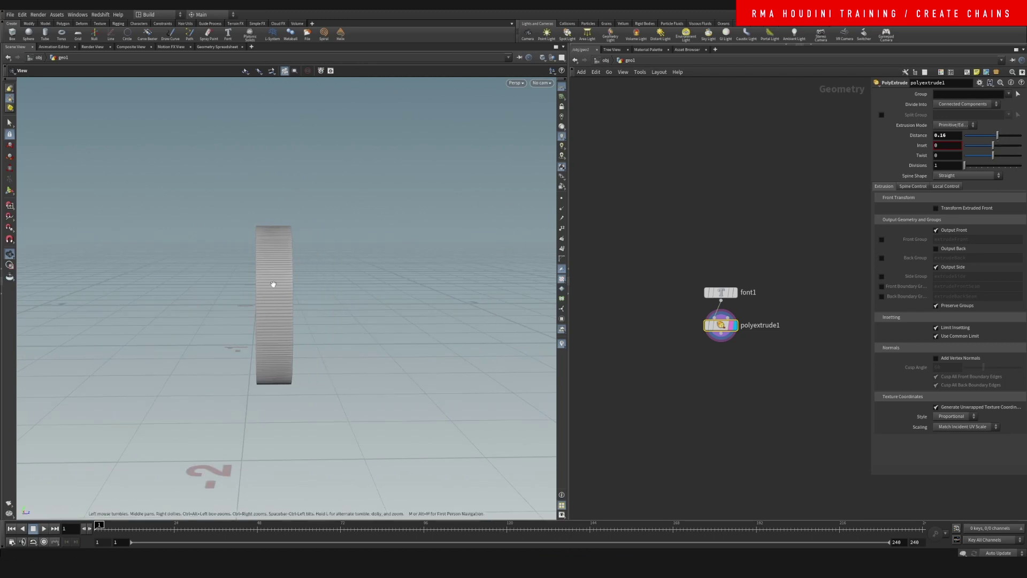
left_click_drag(273, 284, 309, 280)
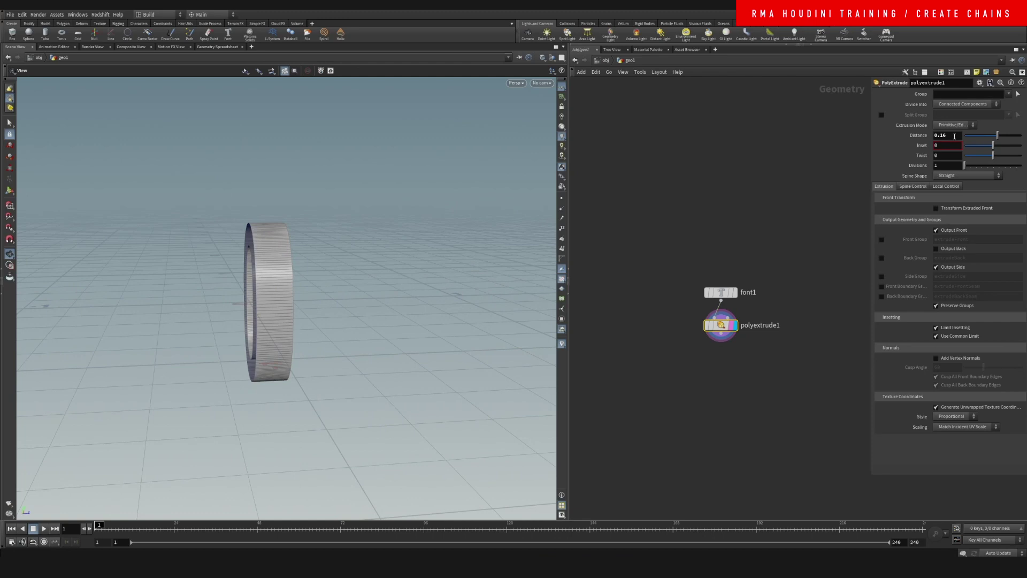
middle_click_drag(955, 137, 937, 164)
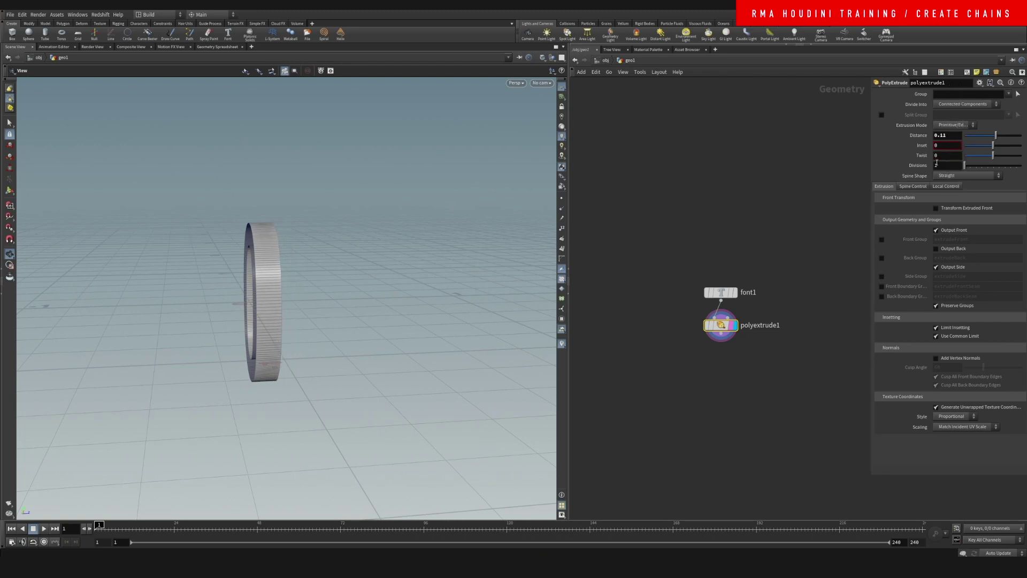
left_click(937, 248)
left_click_drag(397, 351, 129, 299)
mouse_move(340, 300)
left_mouse_down()
mouse_move(416, 305)
mouse_move(326, 304)
left_mouse_up()
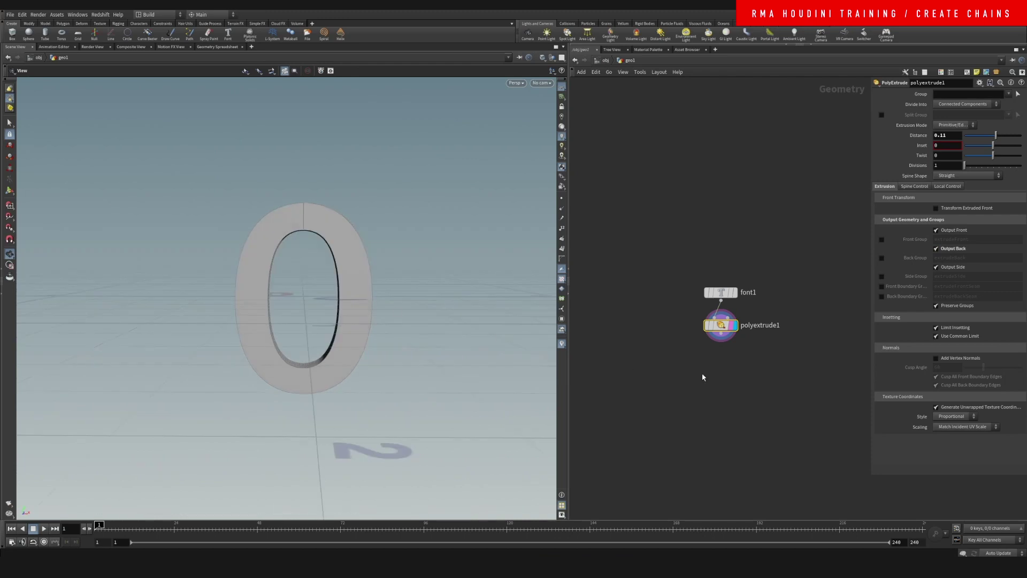
Add a VDB from Polygons node, connect the PolyExtrude output to it, display it and align it directly below.
key("Tab")
type("vdbfp")
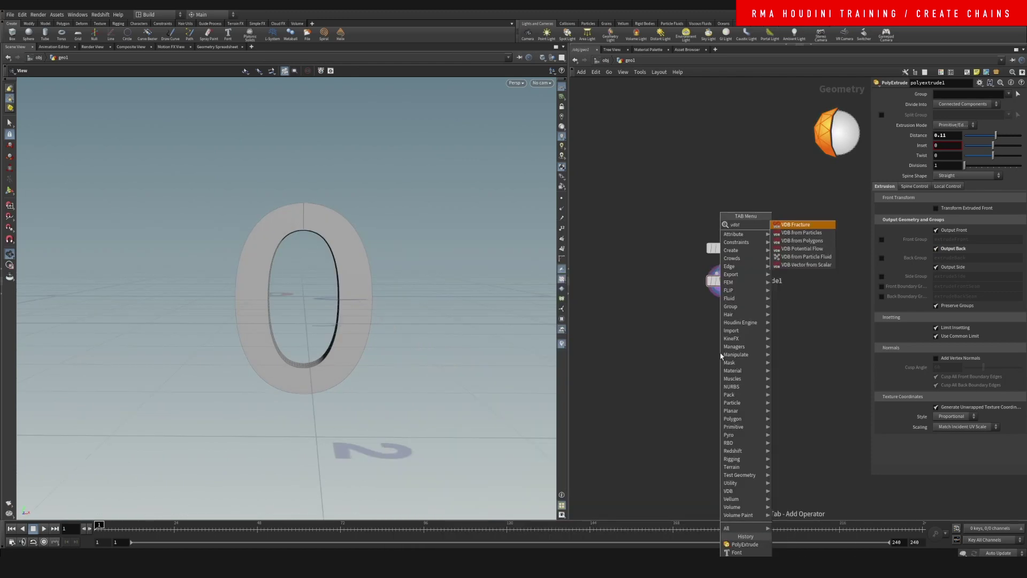
key("Return")
left_click(721, 356)
scroll(770, 291, "up", 2)
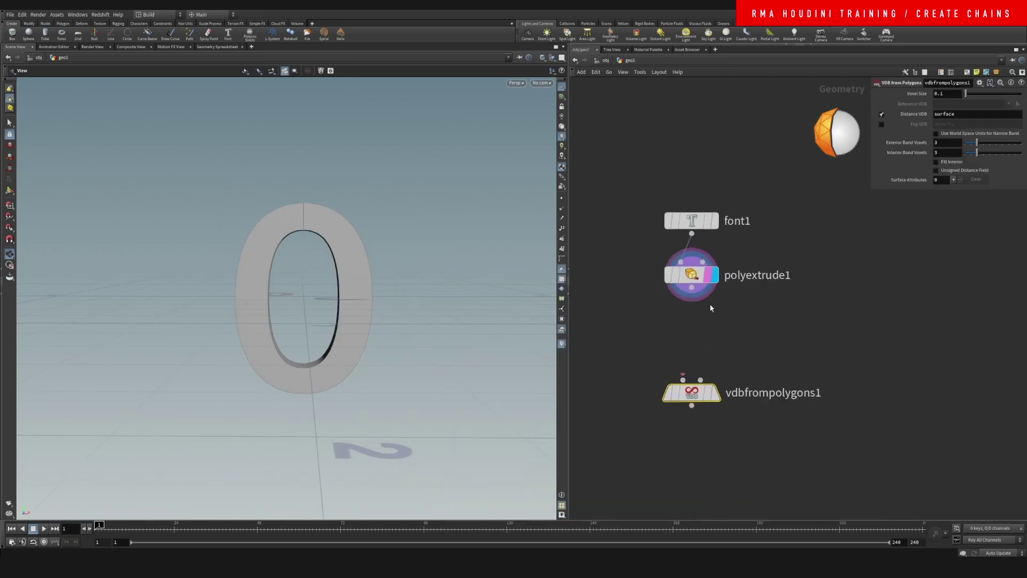
left_click(692, 288)
left_click(674, 394)
left_click(713, 396)
left_click_drag(696, 394, 696, 333)
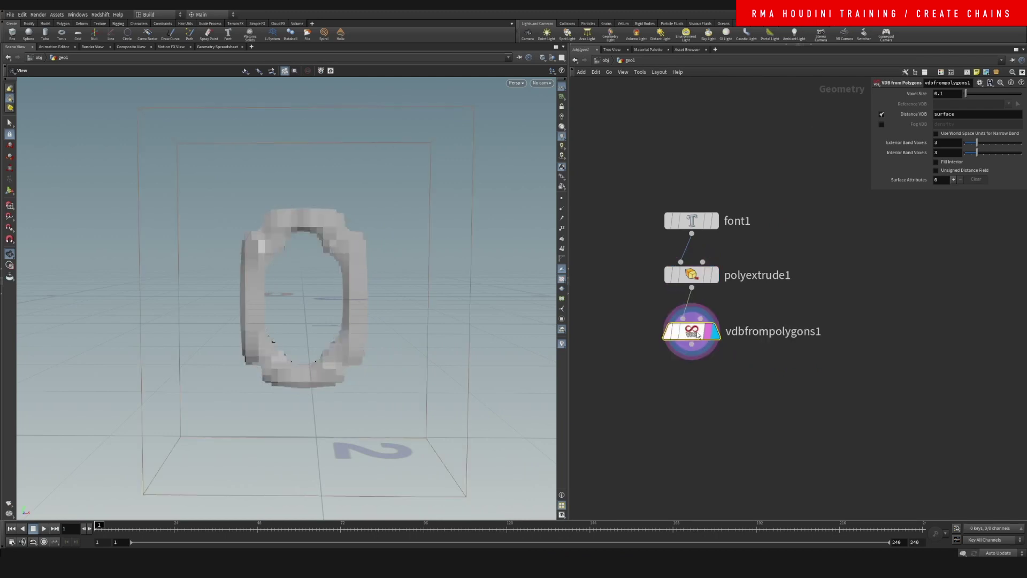
Set the voxel size of the VDB from Polygons node to .05.
double_click(743, 327)
double_click(945, 94)
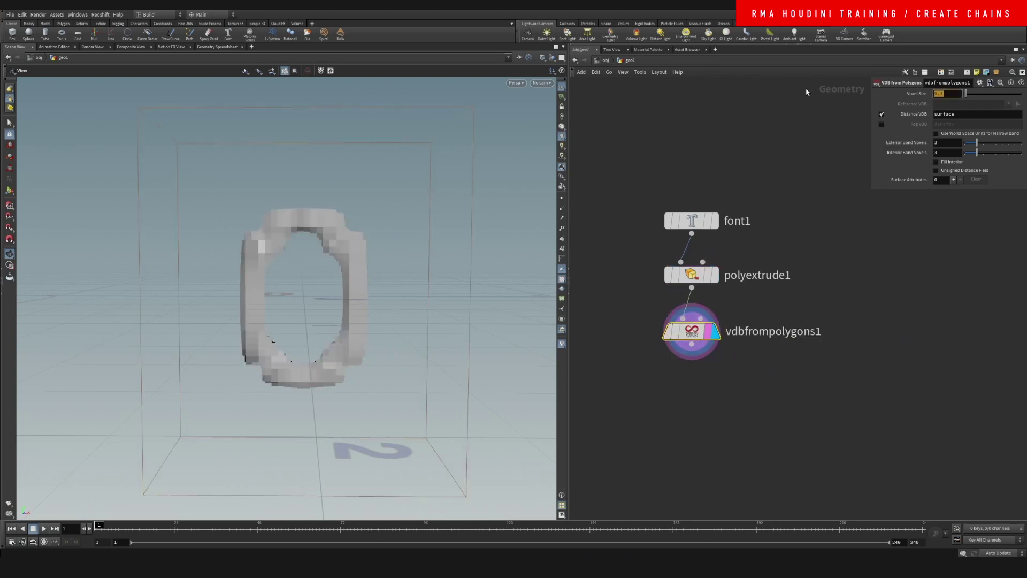
type(".05")
key("Return")
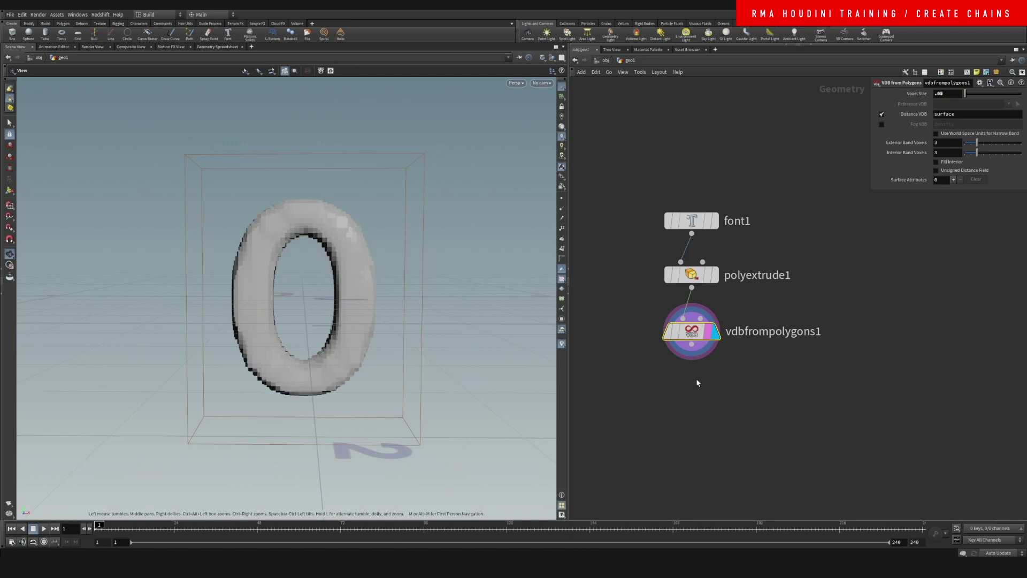
Append a displayed Convert VDB node below the VDB from Polygons node and set it to convert to Polygons.
key("Tab")
type("con")
key("Return")
left_click(718, 396)
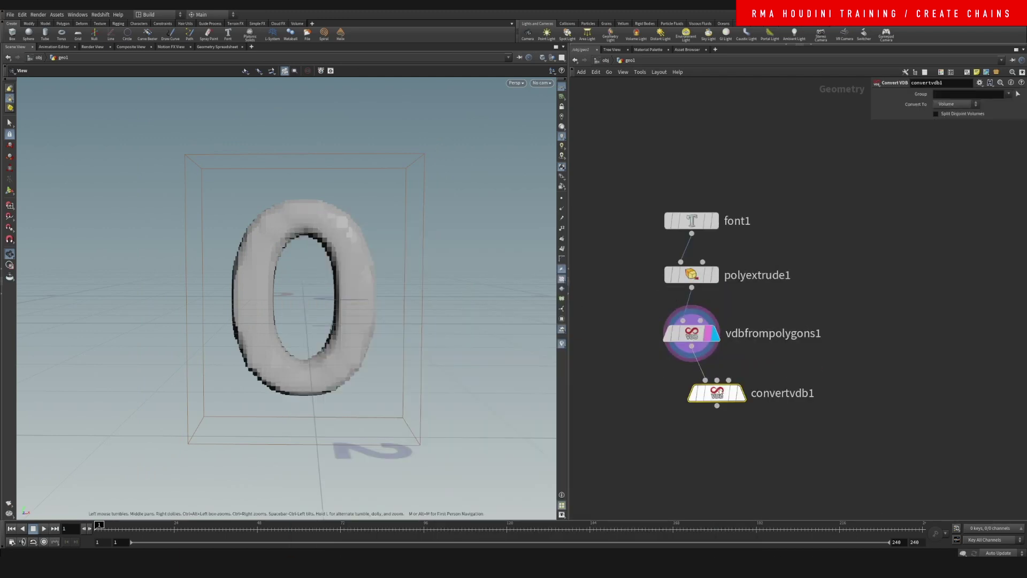
left_click_drag(720, 389, 694, 400)
left_click(715, 405)
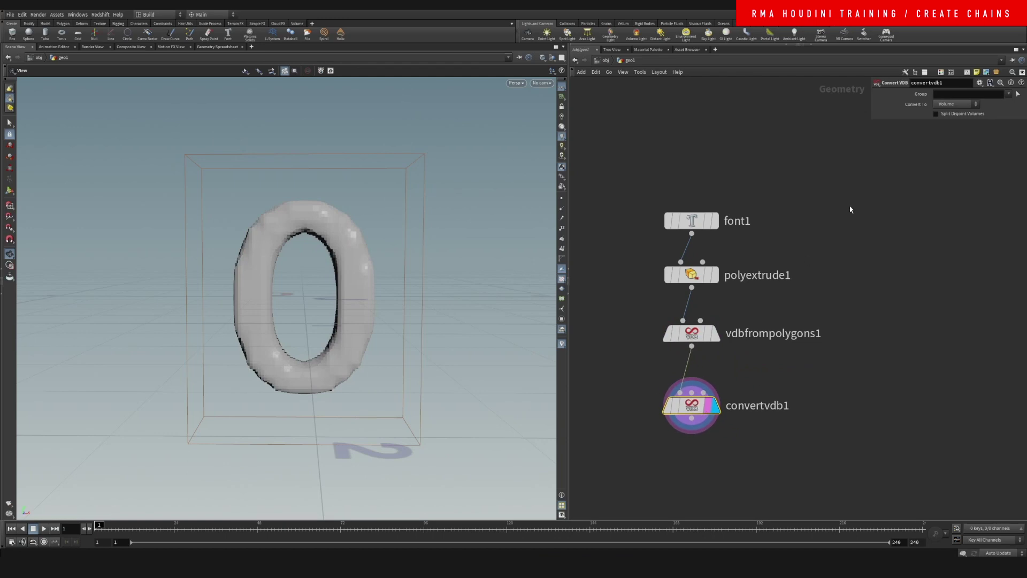
left_click(956, 104)
left_click(957, 123)
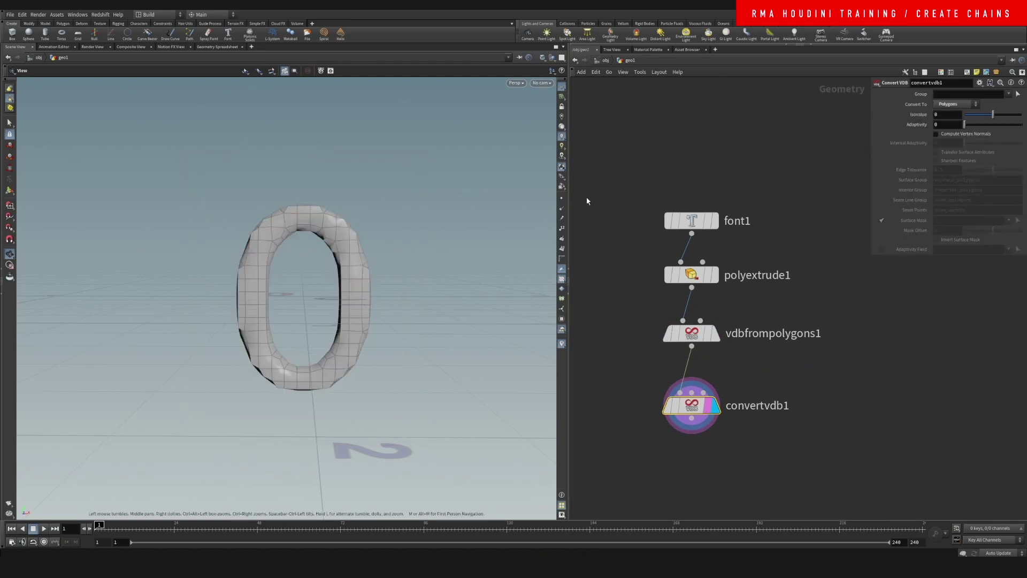
Move the upper three nodes away from Convert VDB to make room, and set the VDB from Polygons voxel size to .03.
left_click_drag(641, 146, 703, 277)
left_click_drag(766, 241, 706, 281)
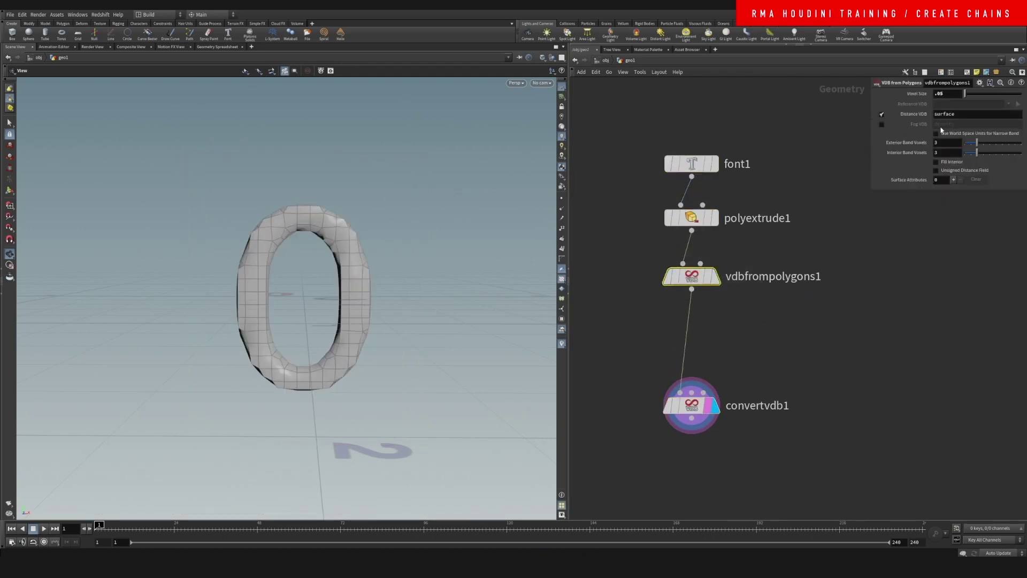
key("Return")
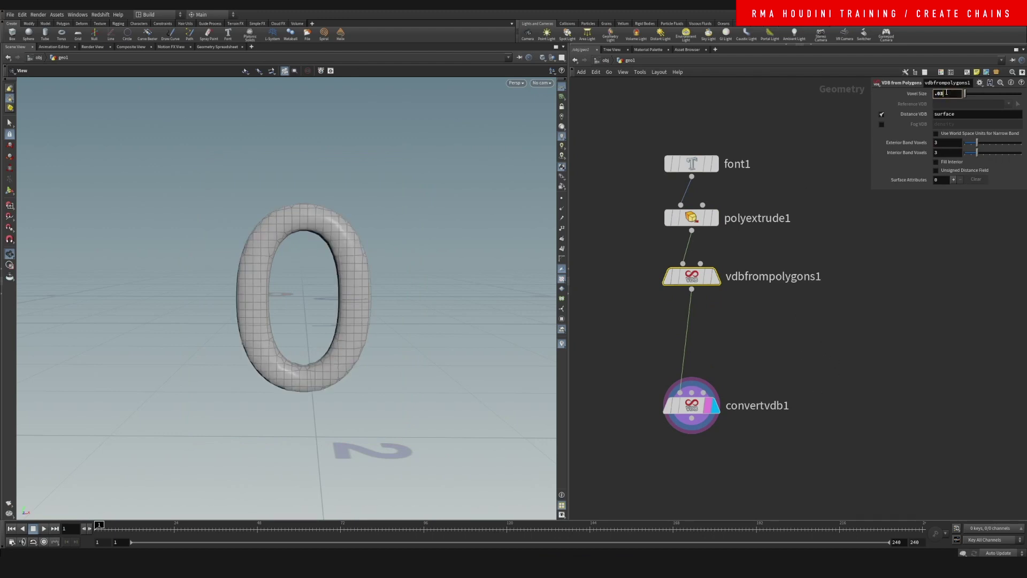
key("Return")
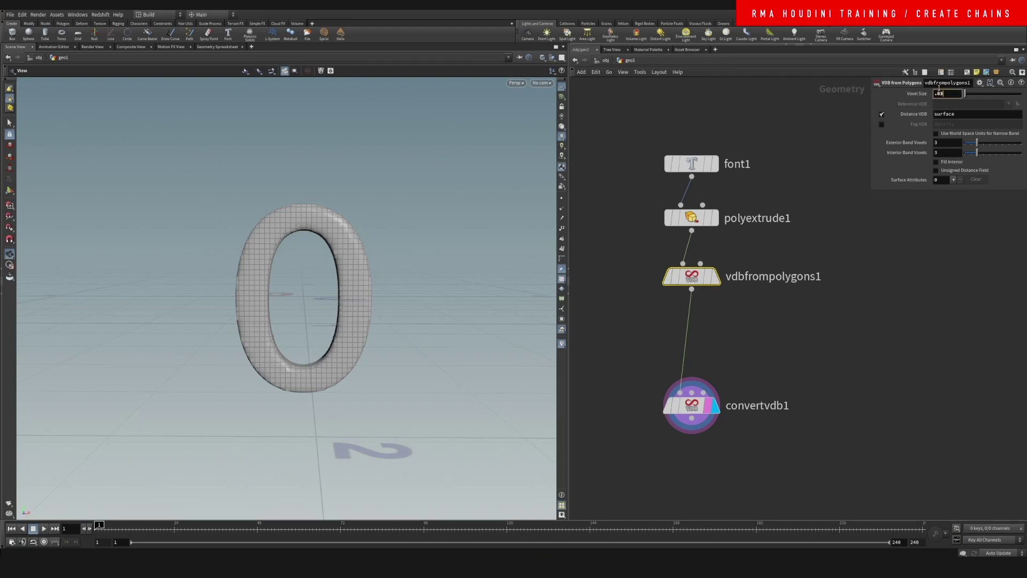
key("Return")
key("Tab")
key("Escape")
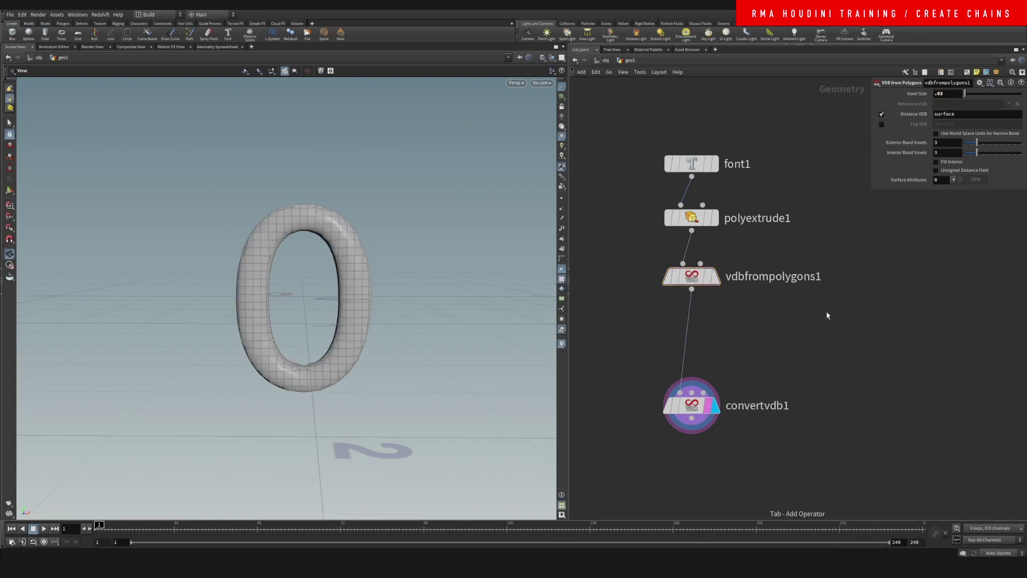
left_click_drag(387, 280, 416, 266)
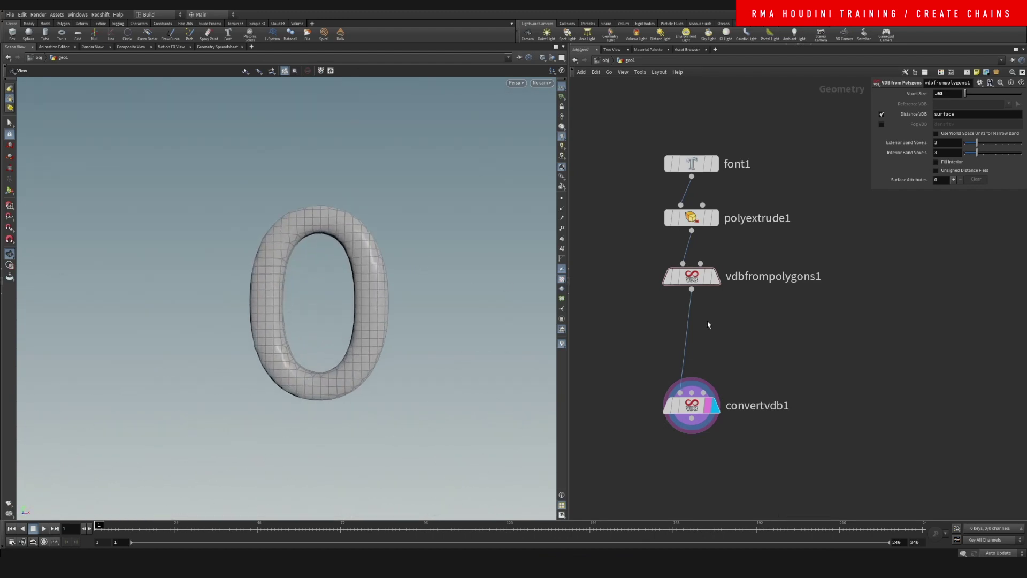
key("Tab")
type("vdbsm")
key("Return")
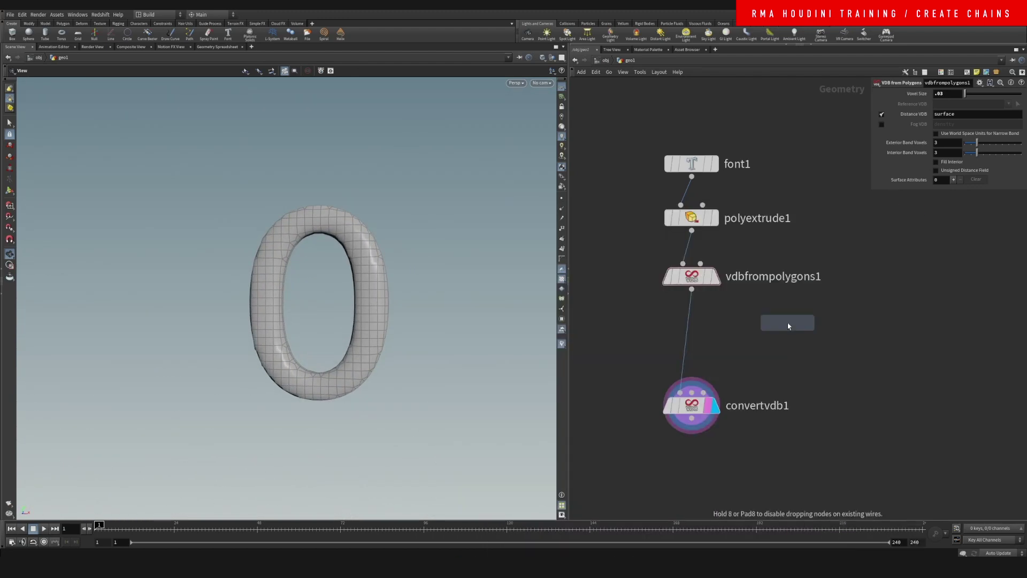
key("Tab")
key("Escape")
Insert a VDB Smooth SDF node between the VDB from Polygons and Convert VDB nodes.
key("Tab")
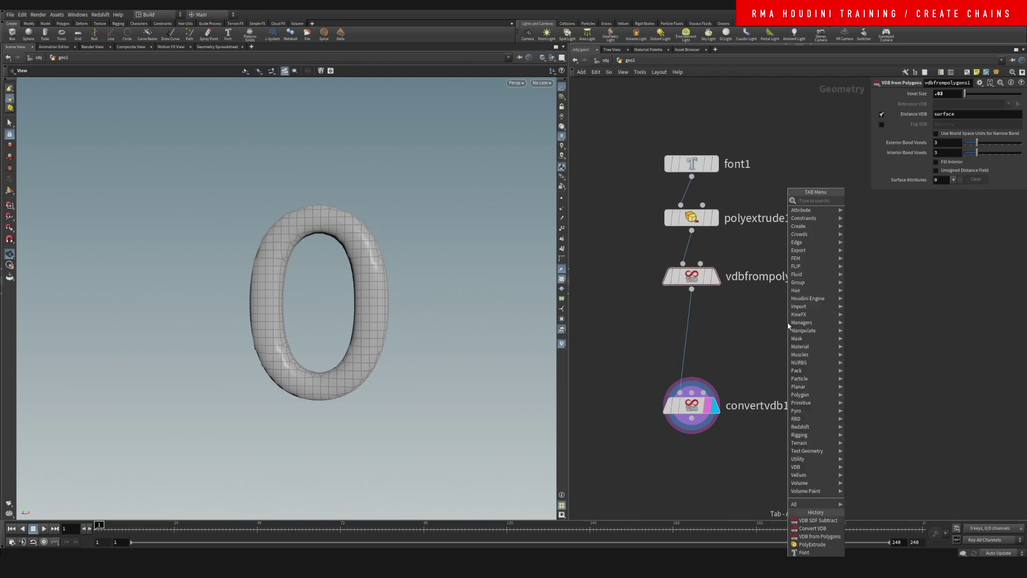
type("vdbsm")
key("Return")
left_click(690, 334)
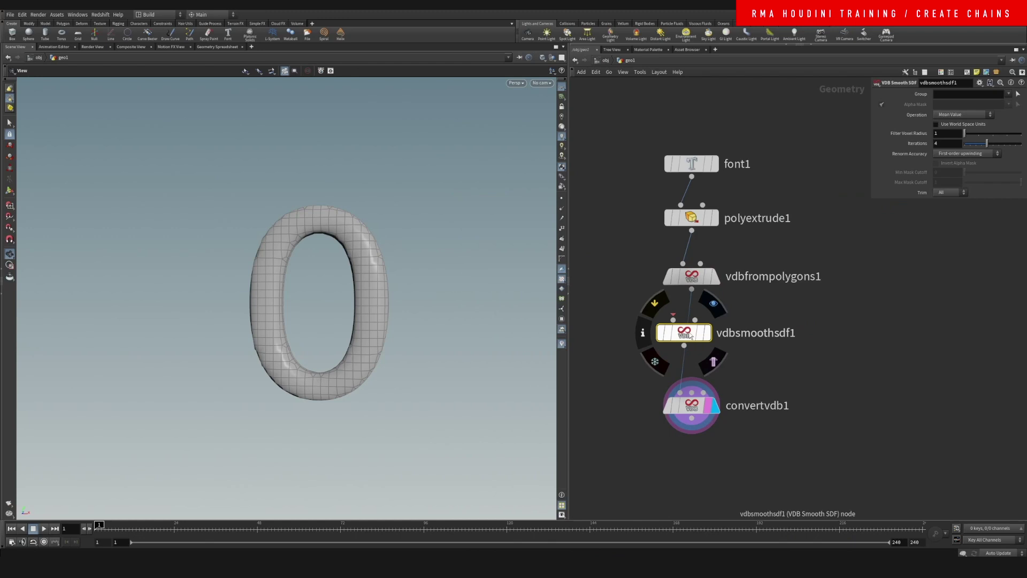
Set the voxel size of the VDB from Polygons node to .005 for a finer mesh.
left_click_drag(689, 276, 688, 276)
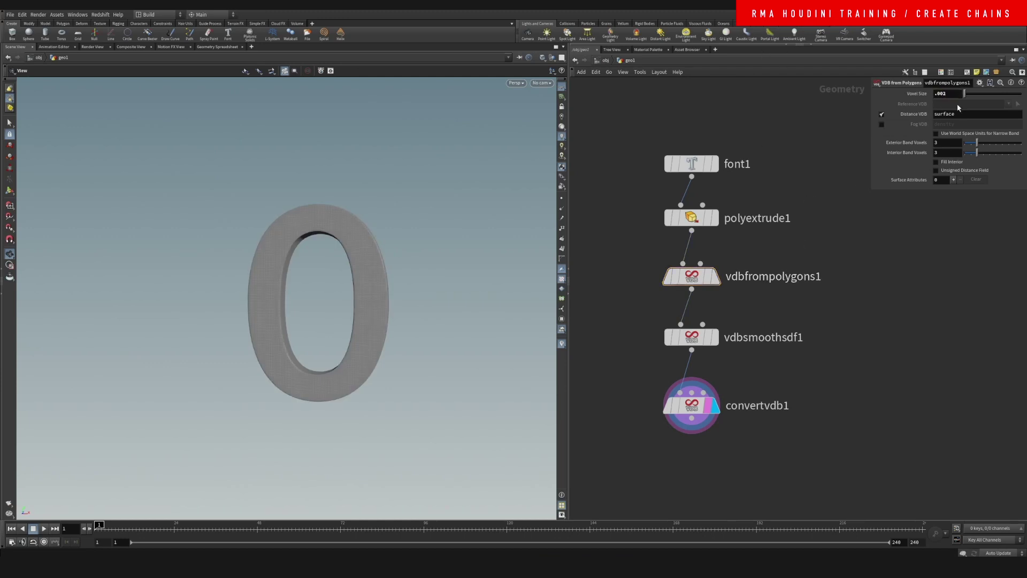
left_click(941, 94)
type(".005")
key("Return")
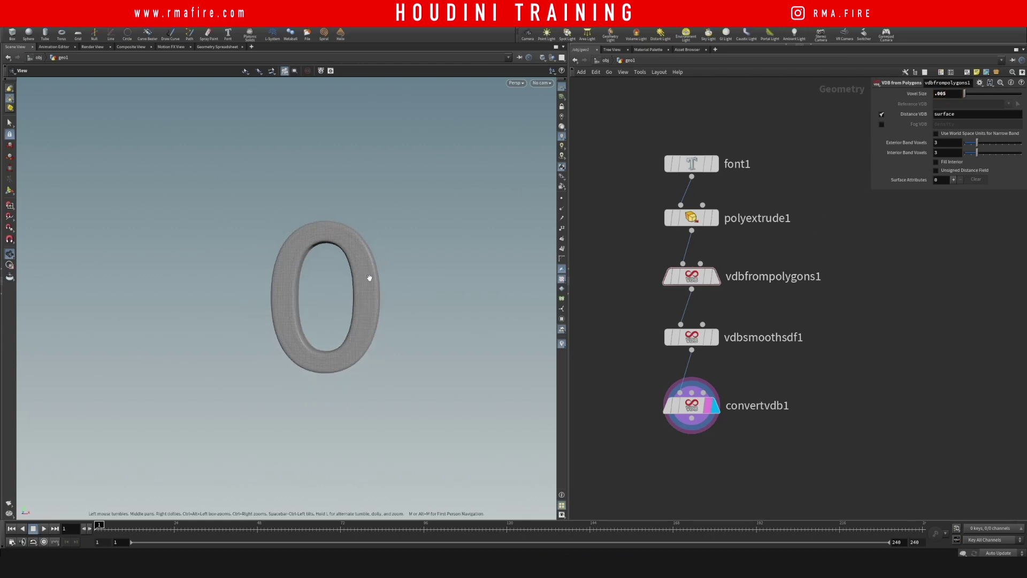
left_click_drag(367, 280, 316, 181)
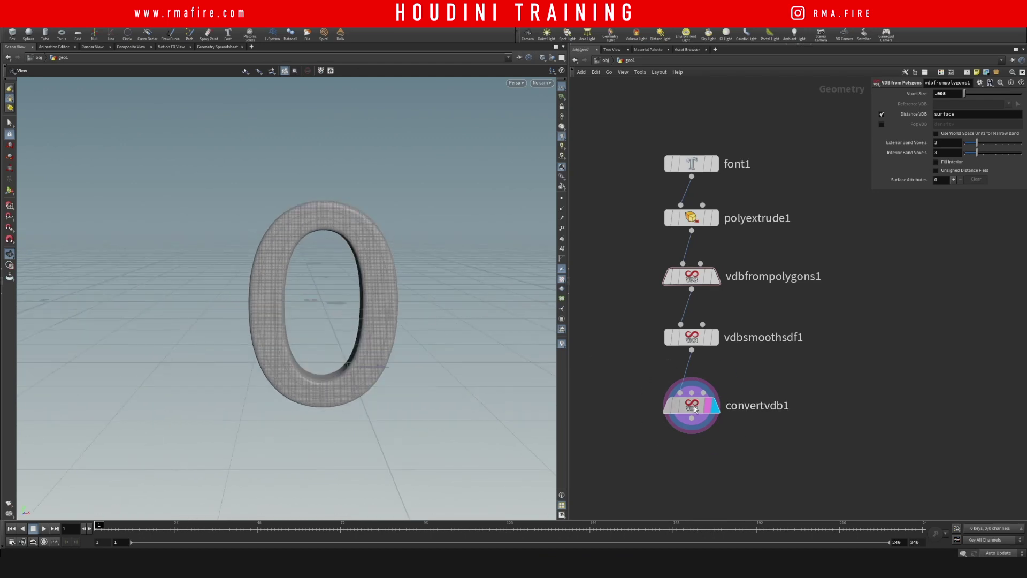
Move Convert VDB up to tighten the chain of nodes, and add a PolyReduce node wired to its output.
left_click_drag(696, 407, 695, 385)
middle_click_drag(711, 501, 697, 427)
key("Tab")
type("p")
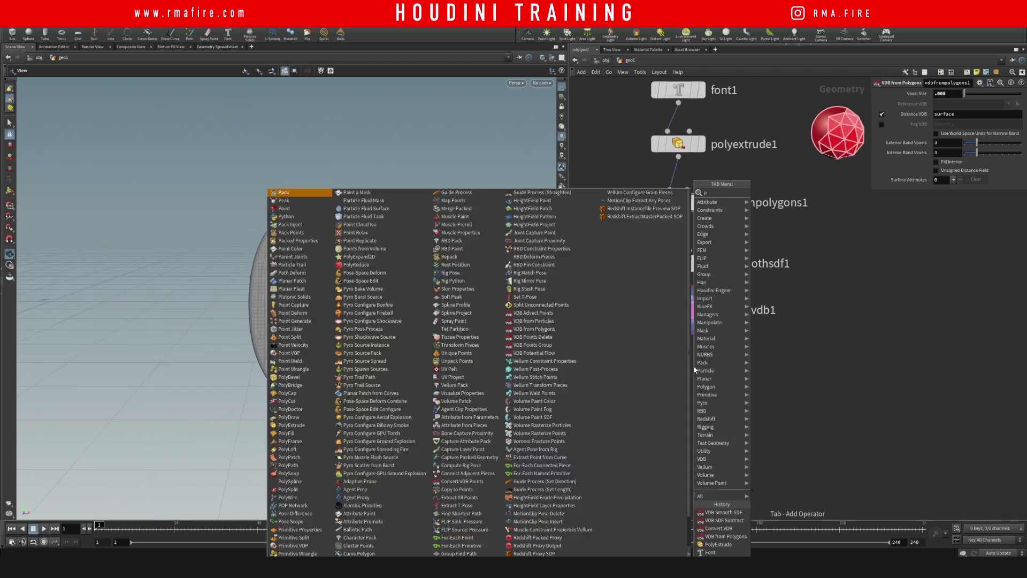
type("olyre")
key("Return")
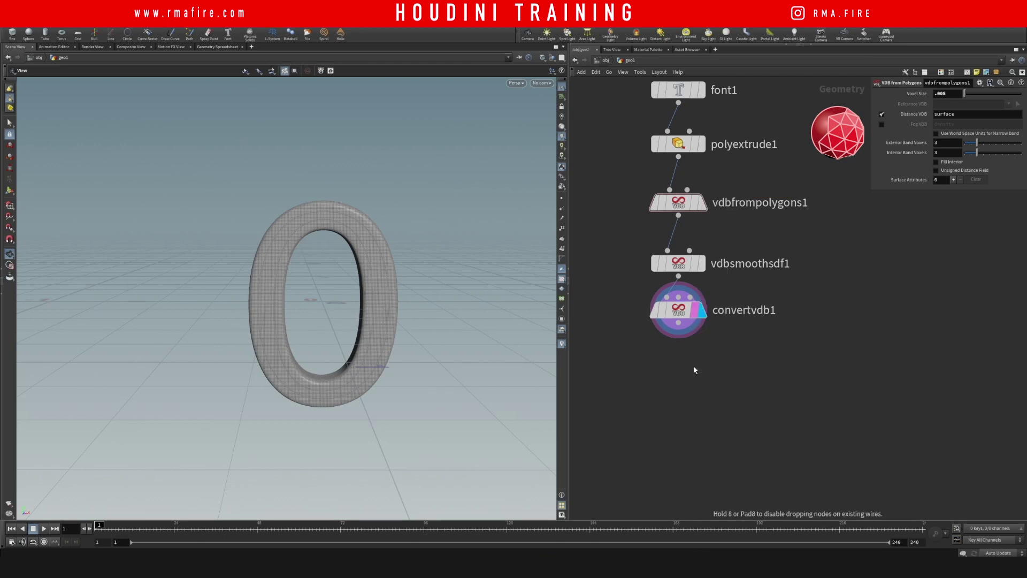
left_click(694, 367)
left_click_drag(694, 371, 679, 403)
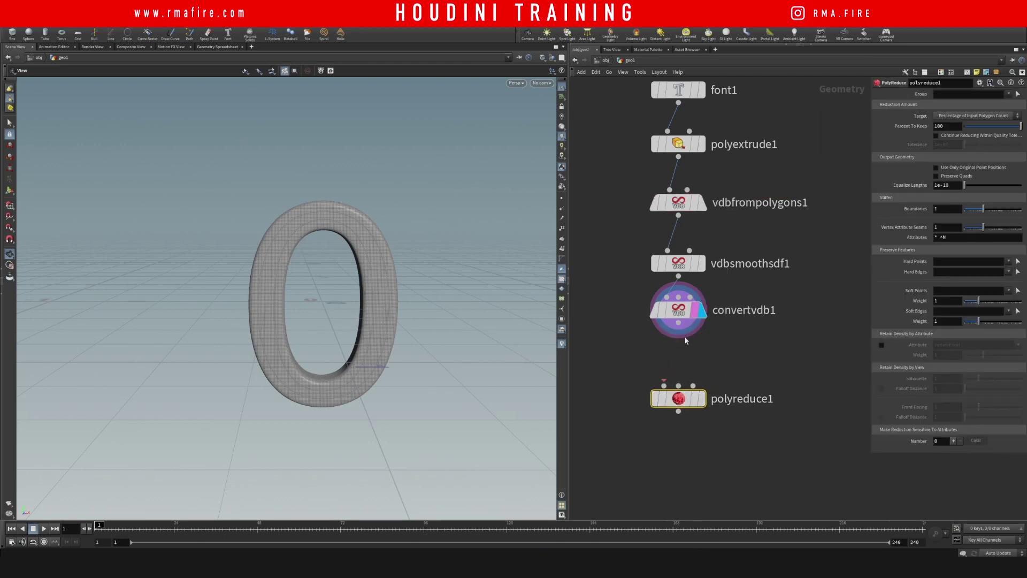
left_click(664, 386)
Set the PolyReduce node's Percent To Keep to 20, display its result, and place it just below Convert VDB.
type("20")
key("Return")
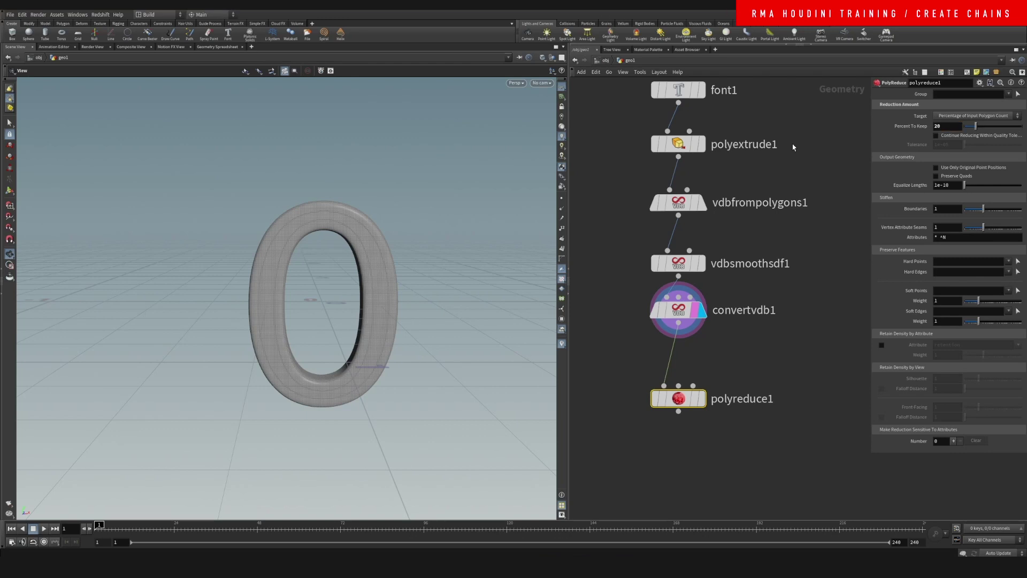
left_click(700, 398)
left_click_drag(684, 409, 688, 380)
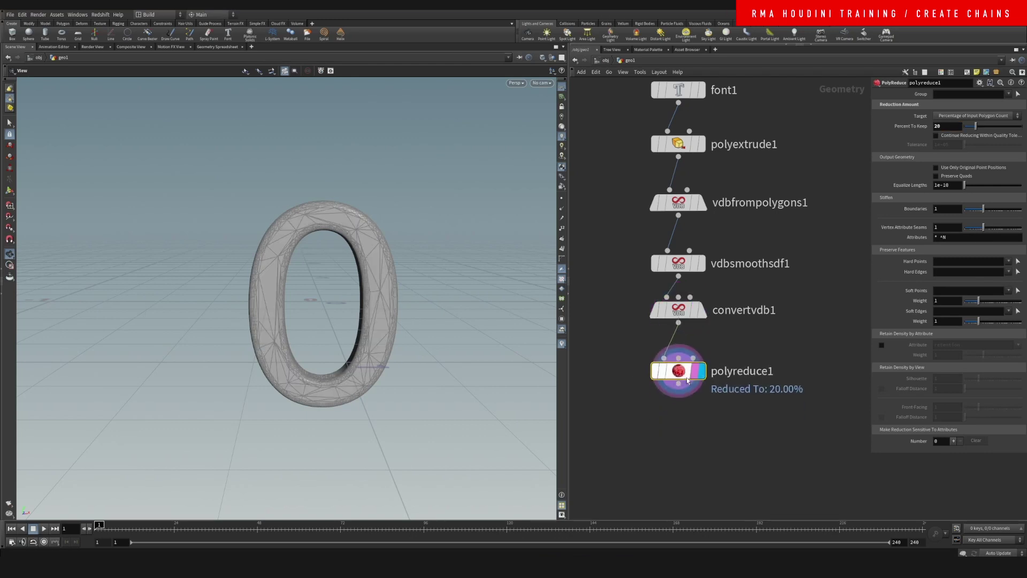
Add a File Cache node directly below the PolyReduce node and connect it to the PolyReduce output.
middle_click_drag(690, 427, 673, 383)
key("Tab")
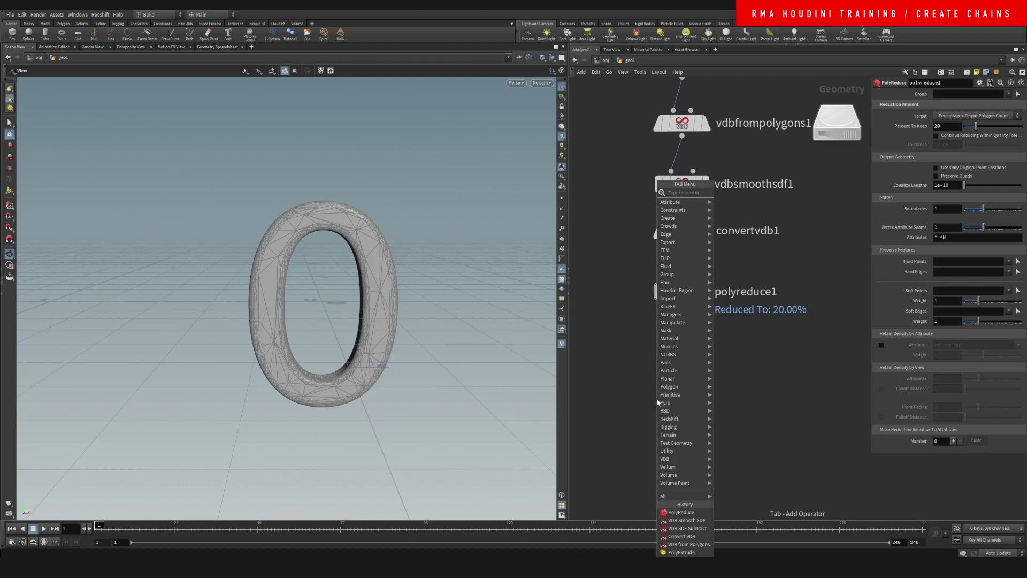
type("filc")
key("Return")
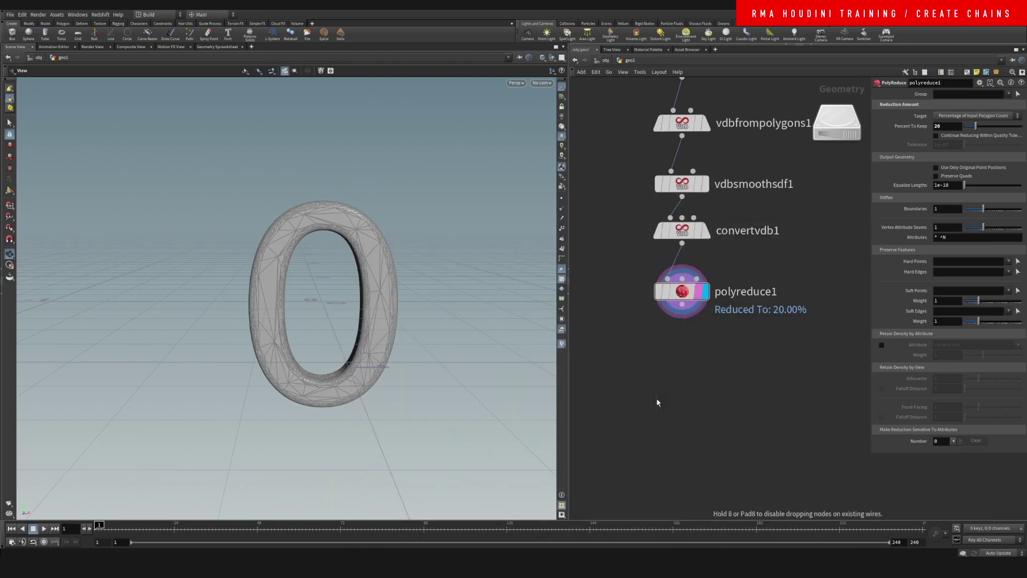
left_click(657, 398)
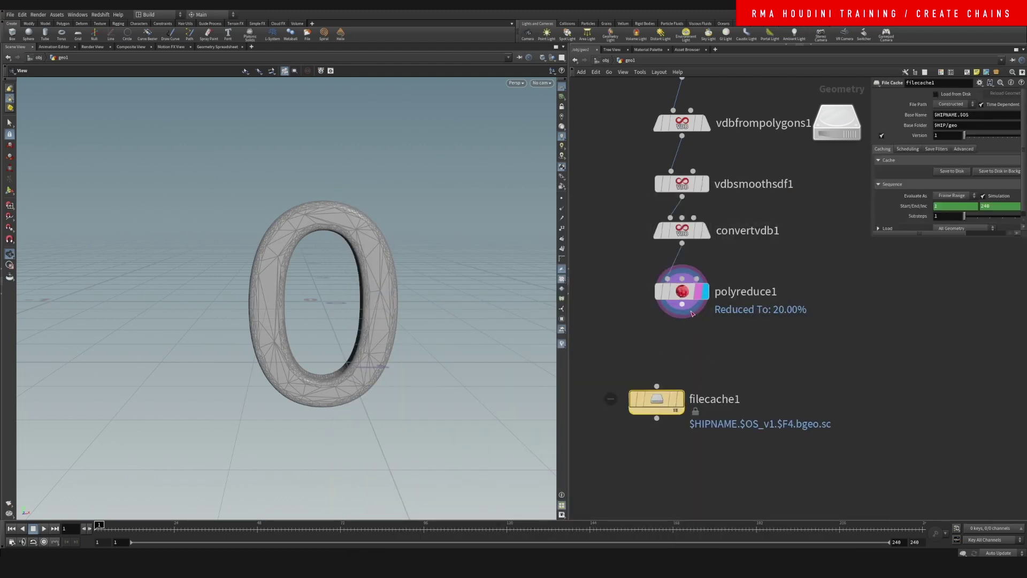
left_click(682, 305)
left_click(656, 387)
left_click_drag(679, 396, 705, 367)
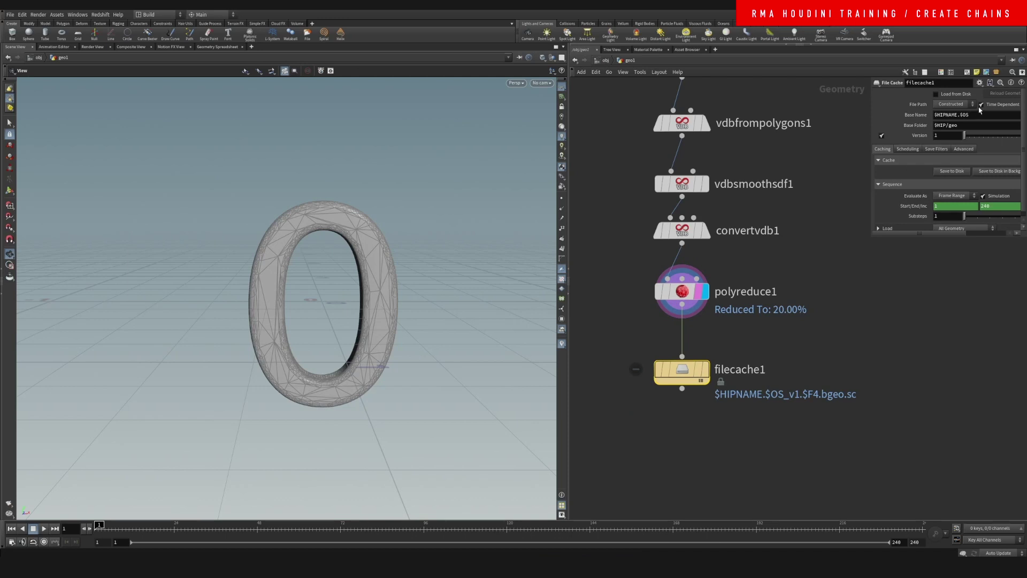
Turn off Time Dependent Cache on the File Cache node and widen its parameter area.
left_click(981, 105)
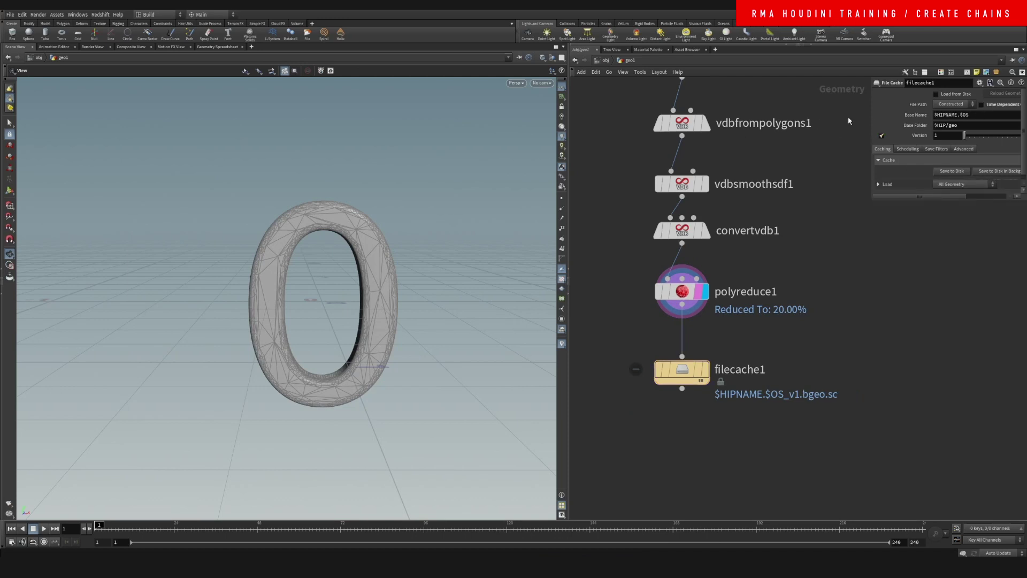
left_click_drag(868, 117, 716, 116)
left_click(834, 117)
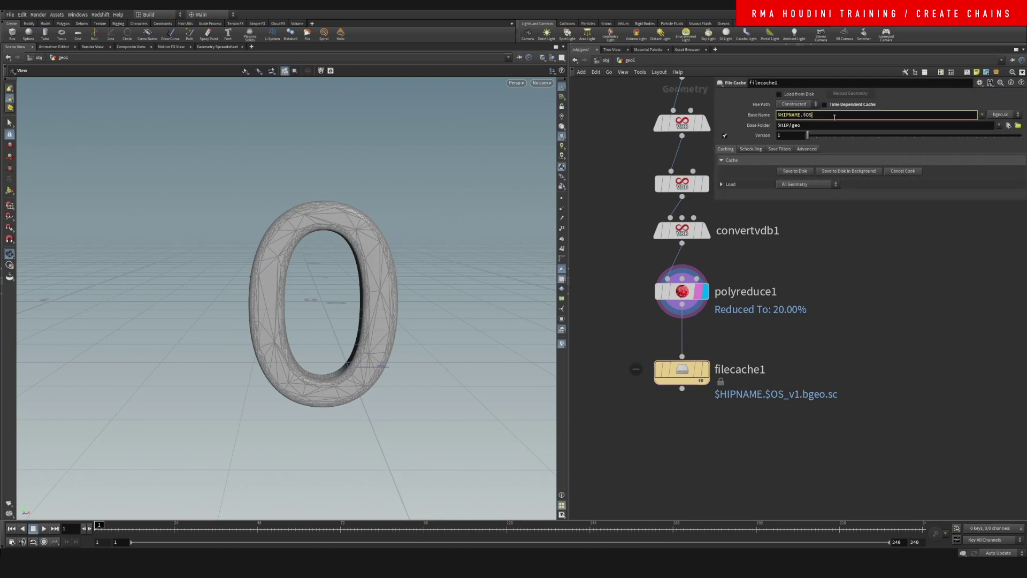
Rename the File Cache node chain, save its geometry to disk, and display the cached result.
double_click(755, 371)
type("chain")
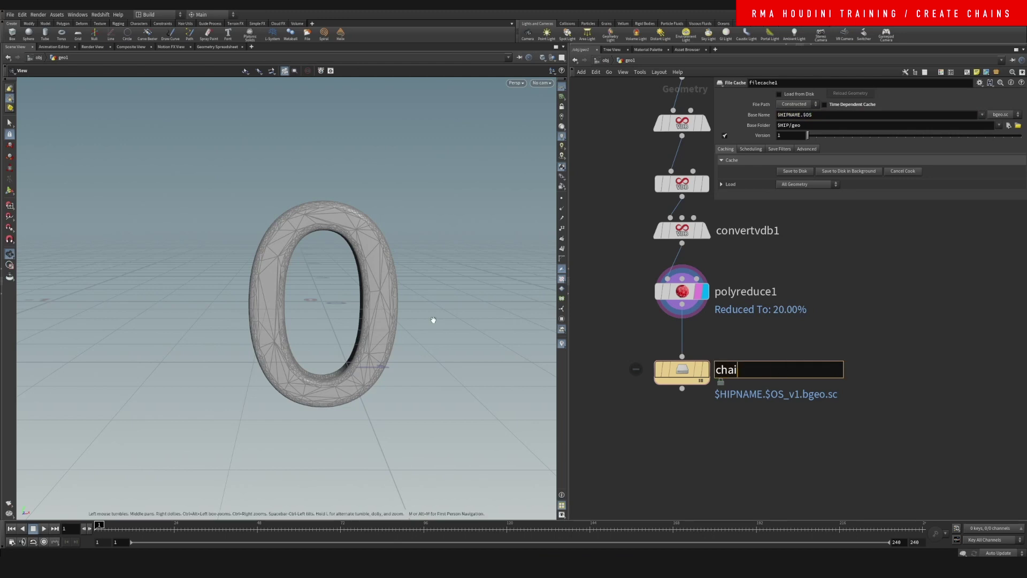
key("Return")
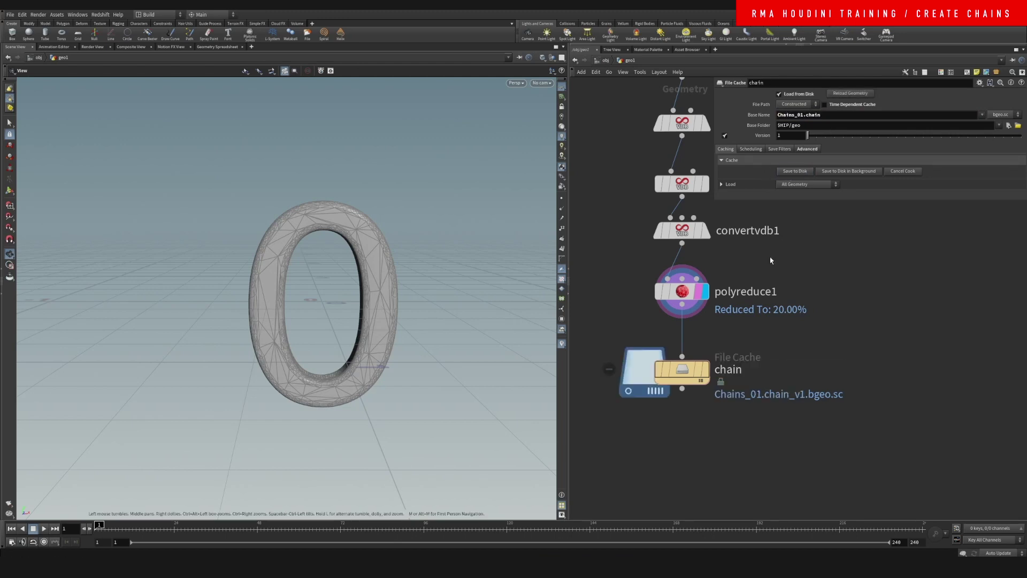
middle_click_drag(701, 371, 656, 243)
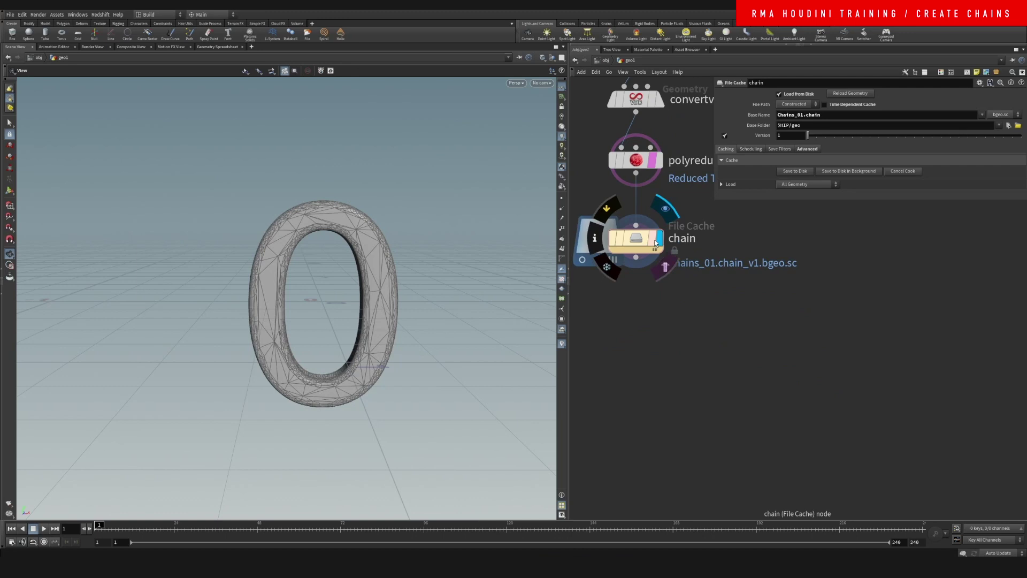
left_click(656, 242)
Add a displayed Transform node below the chain node and move the link's centroid to the origin.
key("Tab")
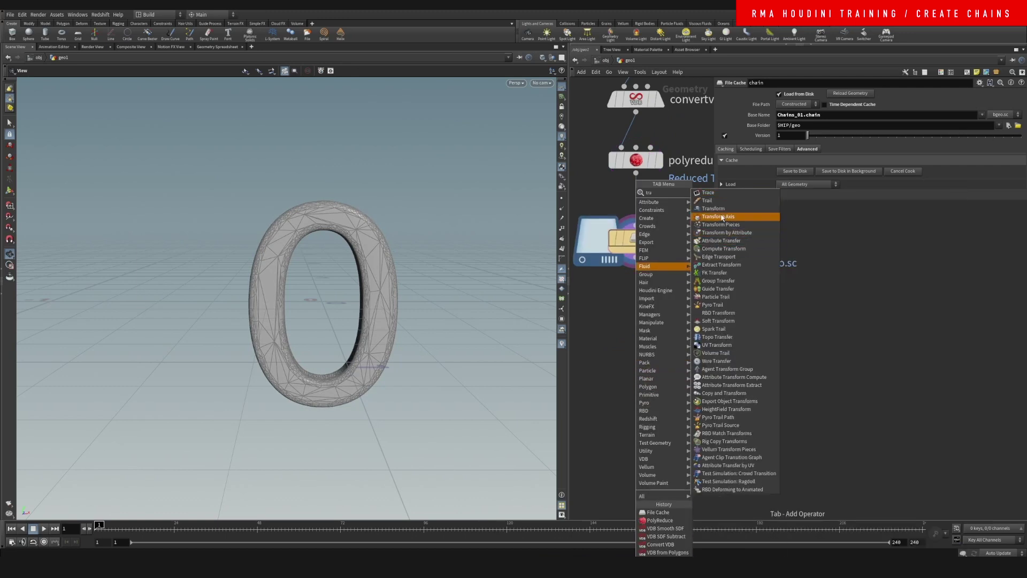
left_click(706, 209)
left_click(640, 390)
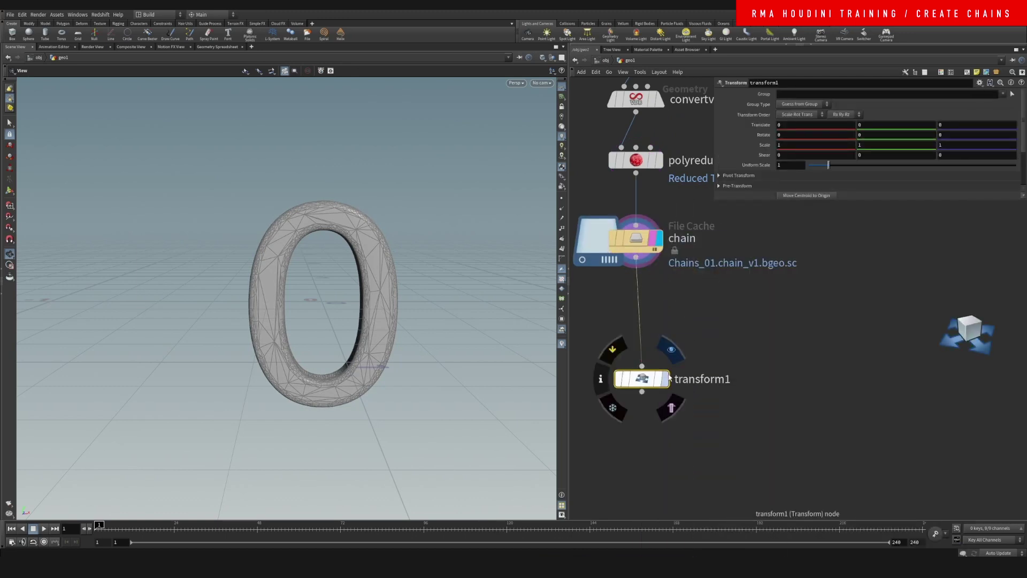
left_click(819, 195)
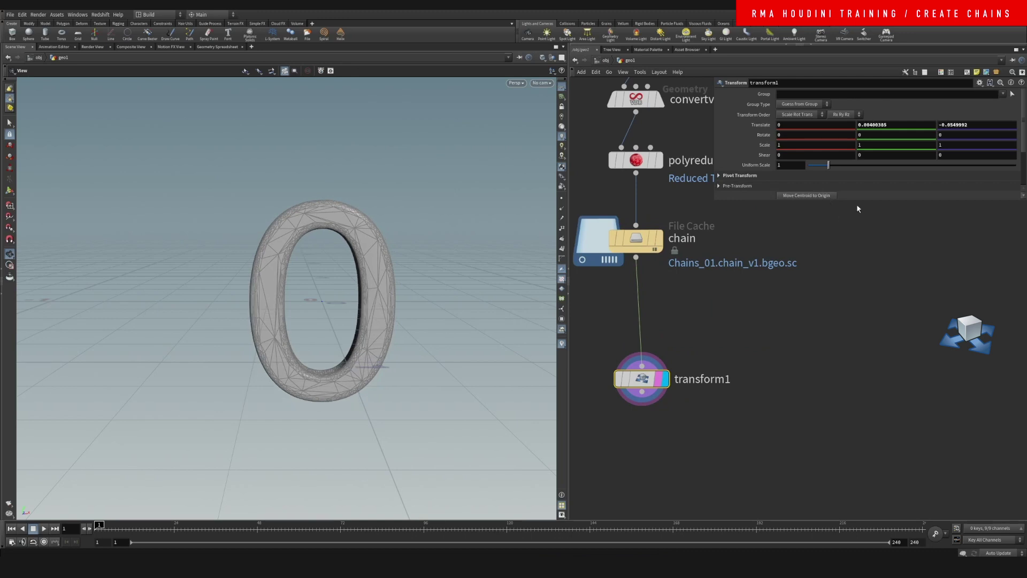
left_click_drag(862, 201, 862, 292)
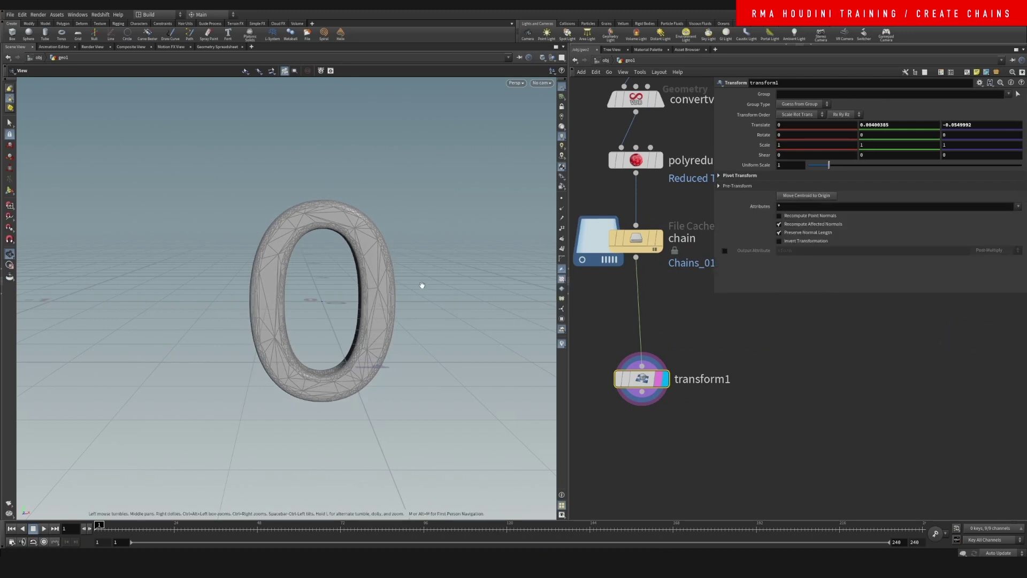
Widen the network editor by narrowing the 3D viewport, keeping the centred link in view.
left_click_drag(433, 252, 340, 311)
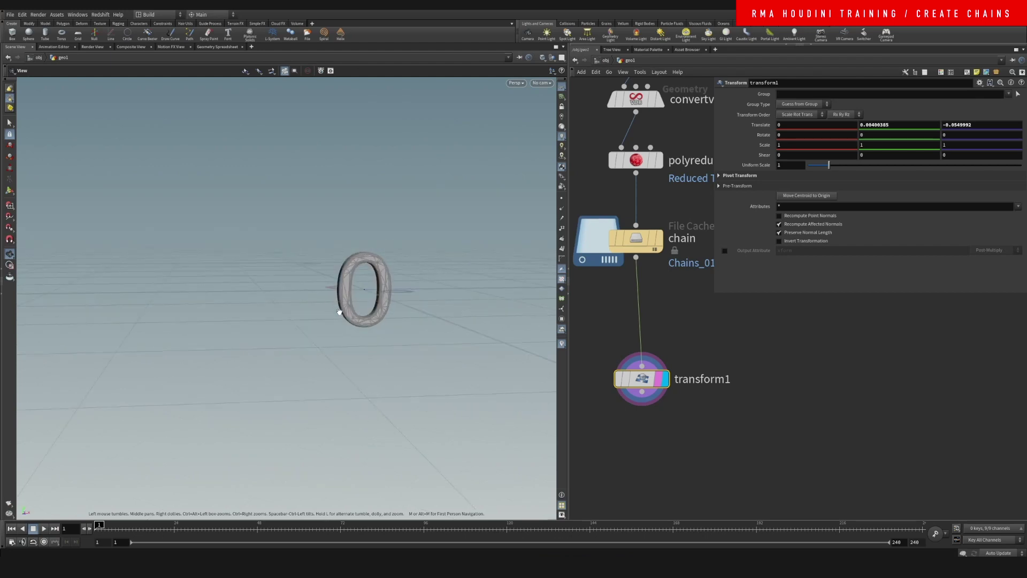
left_click_drag(412, 298, 322, 320)
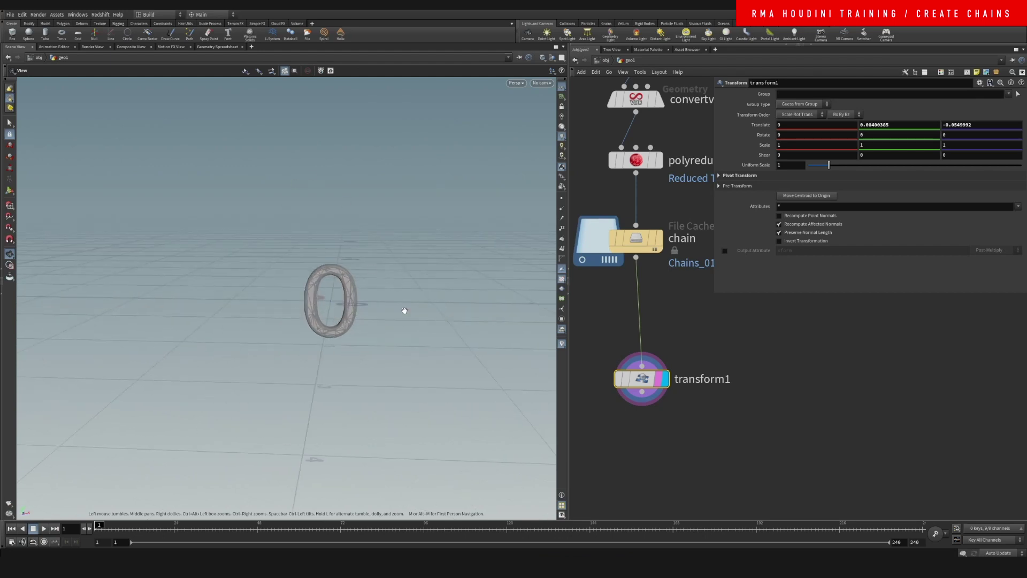
left_click_drag(440, 267, 360, 303)
middle_click_drag(819, 434, 678, 305)
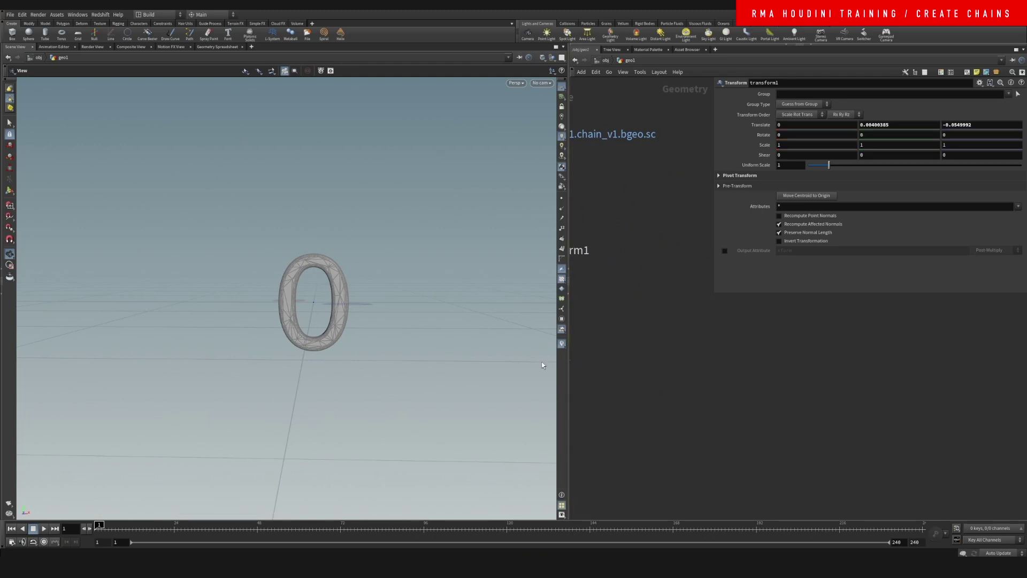
left_click_drag(568, 370, 439, 364)
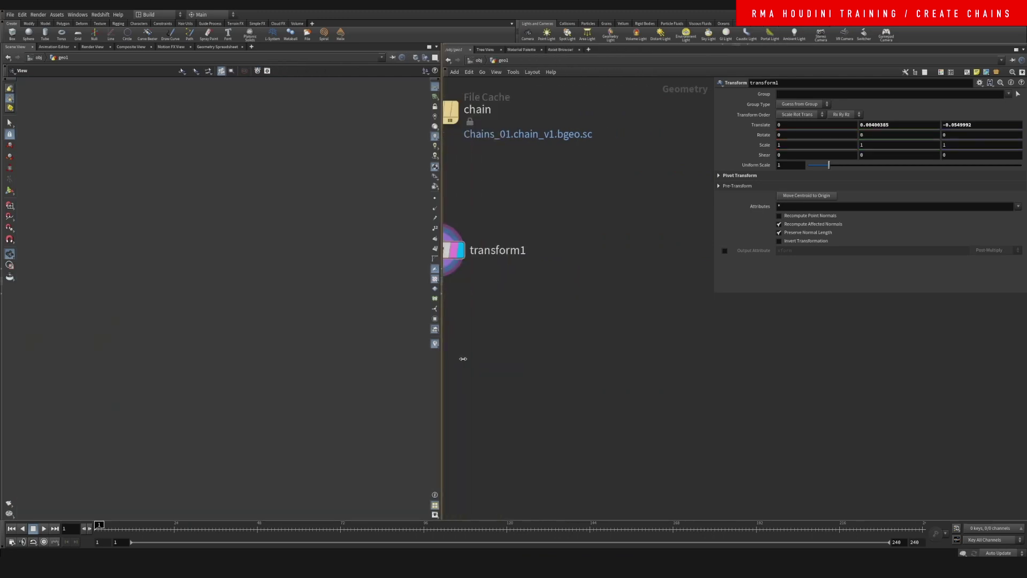
key("Tab")
type("l")
key("Escape")
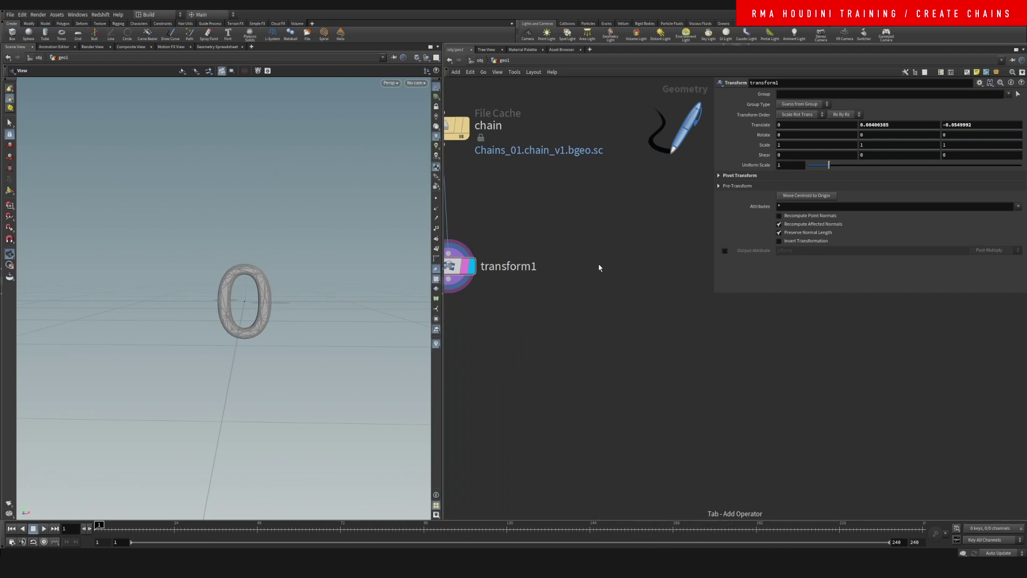
Add a separate Draw Curve node beside the Transform node and make its drawing tool active in the viewport.
key("Tab")
type("dra")
key("Return")
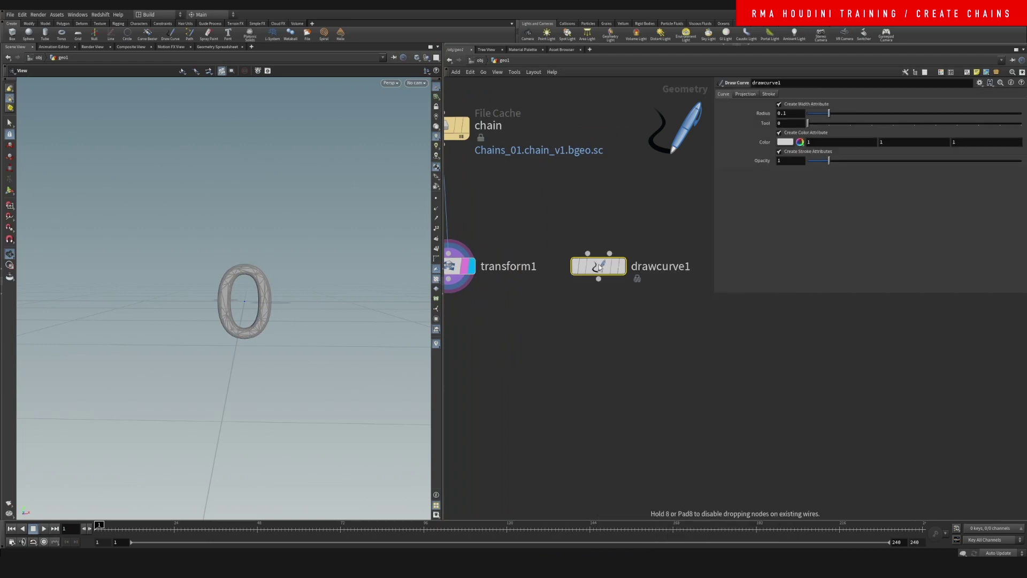
key("Return")
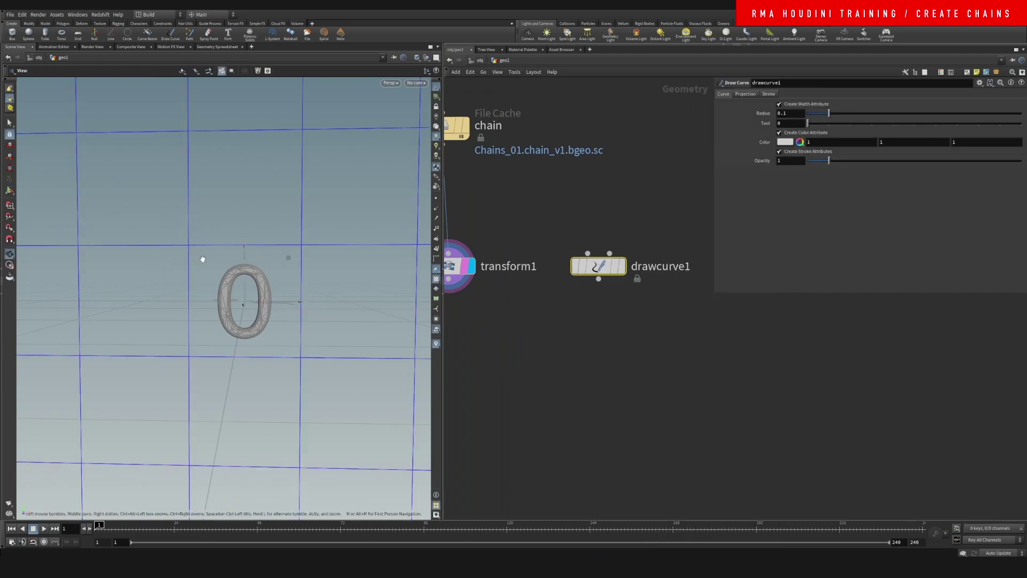
Draw a freehand wavy curve across the XY plane around the link, display the Draw Curve node, and move it up.
right_click_drag(203, 259, 122, 412, "alt")
mouse_move(207, 310)
left_mouse_down("alt")
mouse_move(144, 325)
mouse_move(183, 282)
left_mouse_up("alt")
left_click_drag(281, 264, 382, 176)
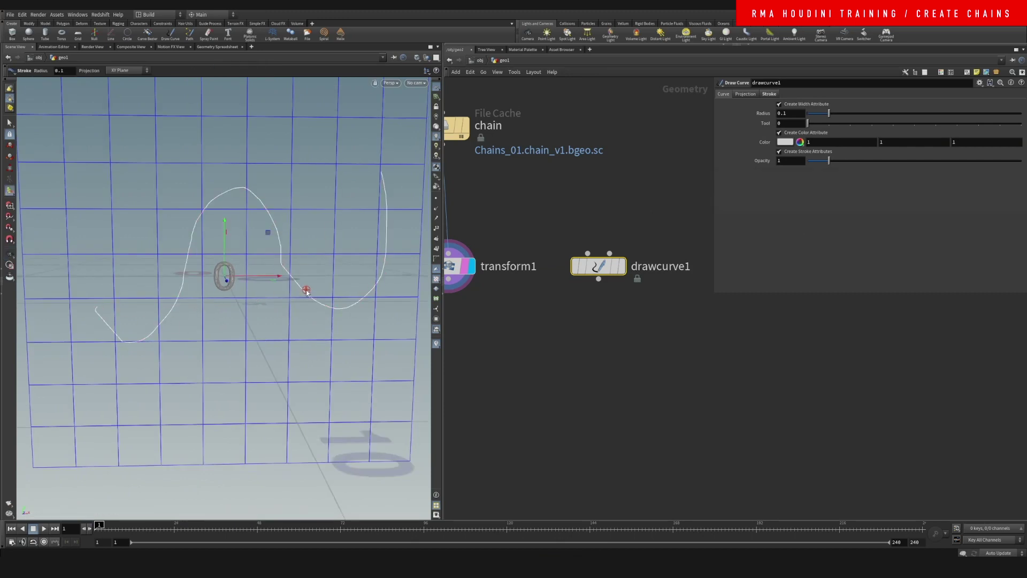
middle_click_drag(631, 295, 634, 287)
left_click(630, 232)
left_click(630, 287)
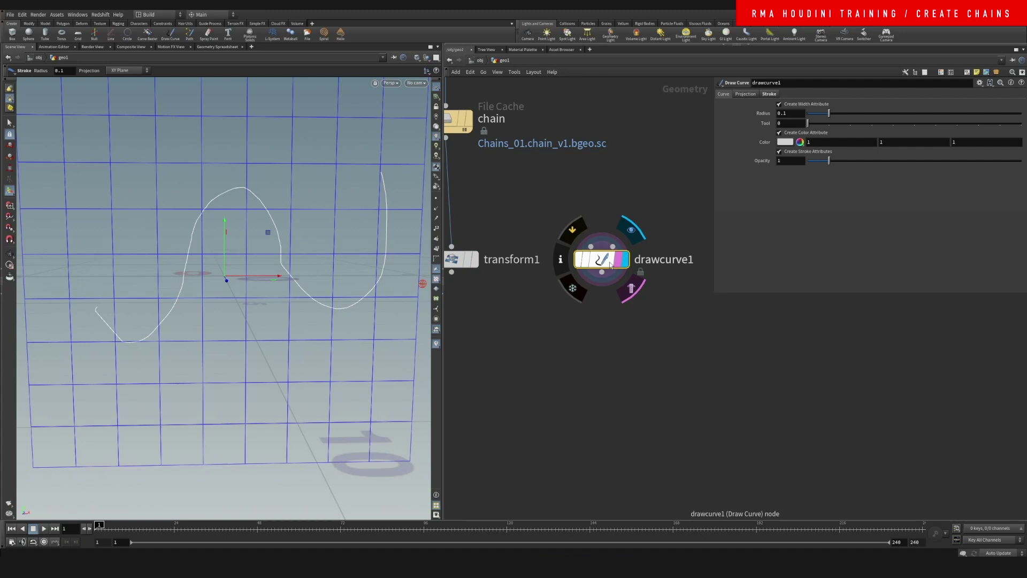
left_click_drag(603, 260, 628, 226)
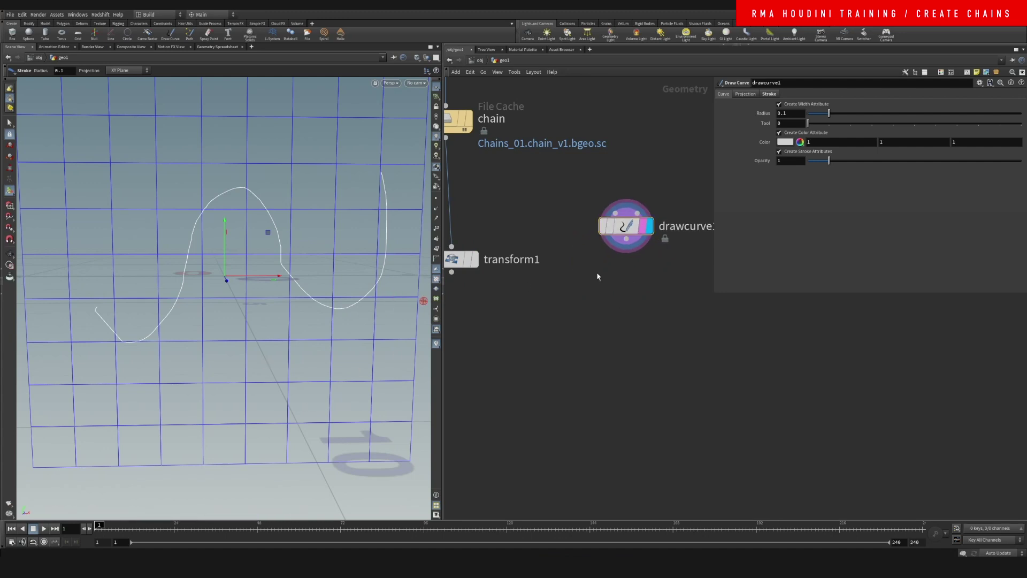
key("Tab")
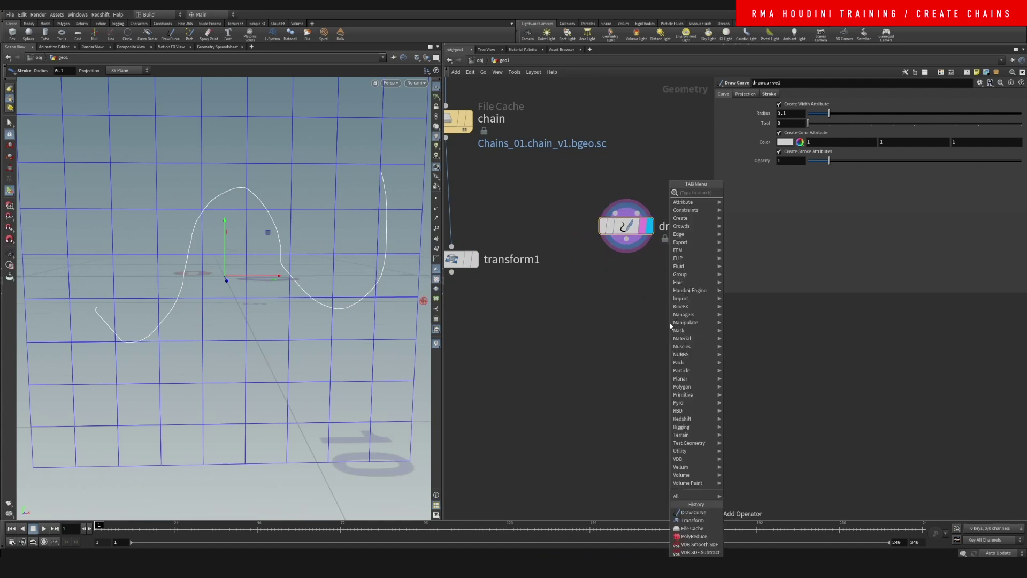
type("rest")
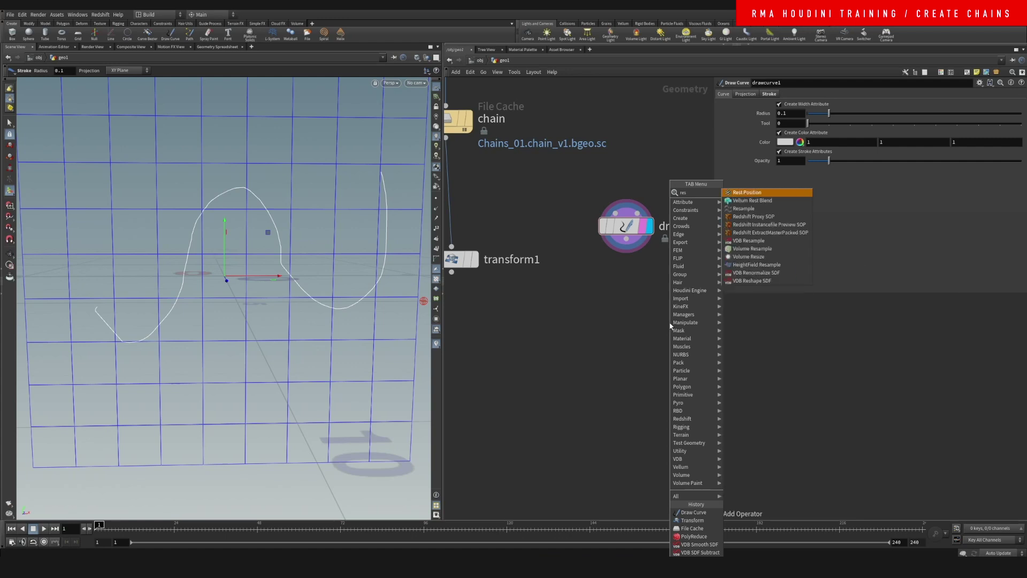
key("Return")
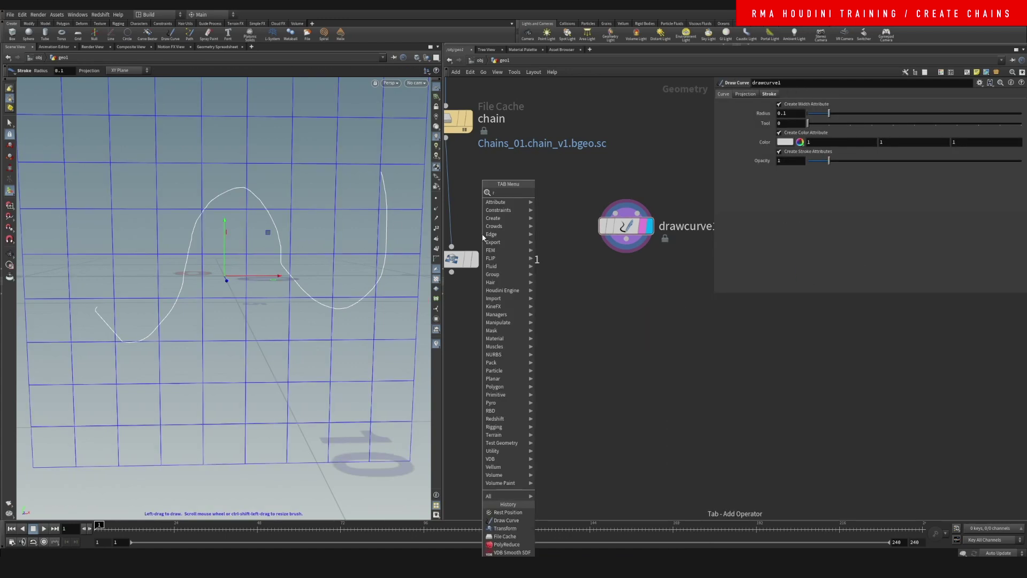
type("esh")
key("Escape")
Add a displayed Resample node below Draw Curve and set its maximum segment length to 0.893.
key("Tab")
type("resam")
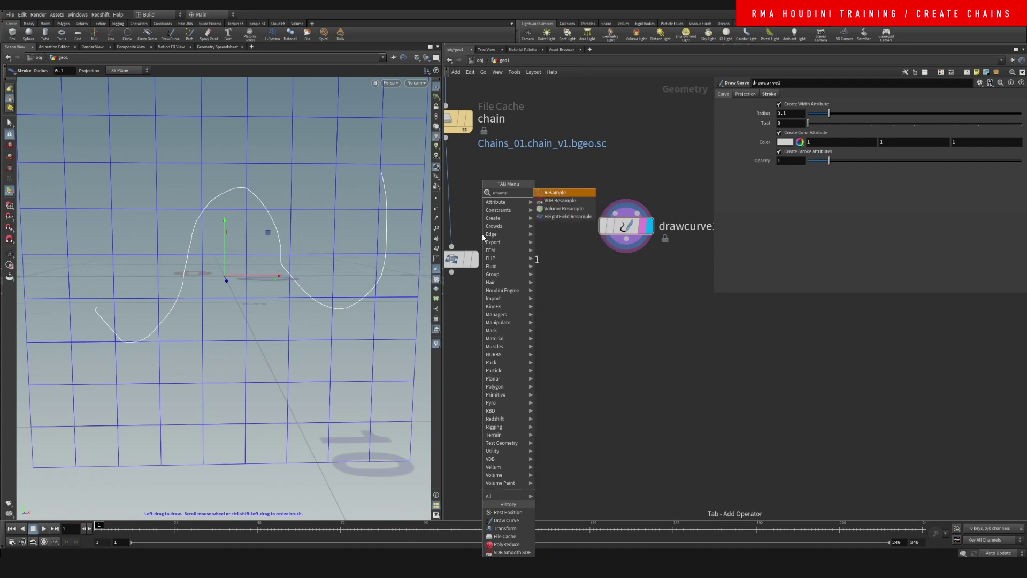
key("Return")
left_click(638, 260)
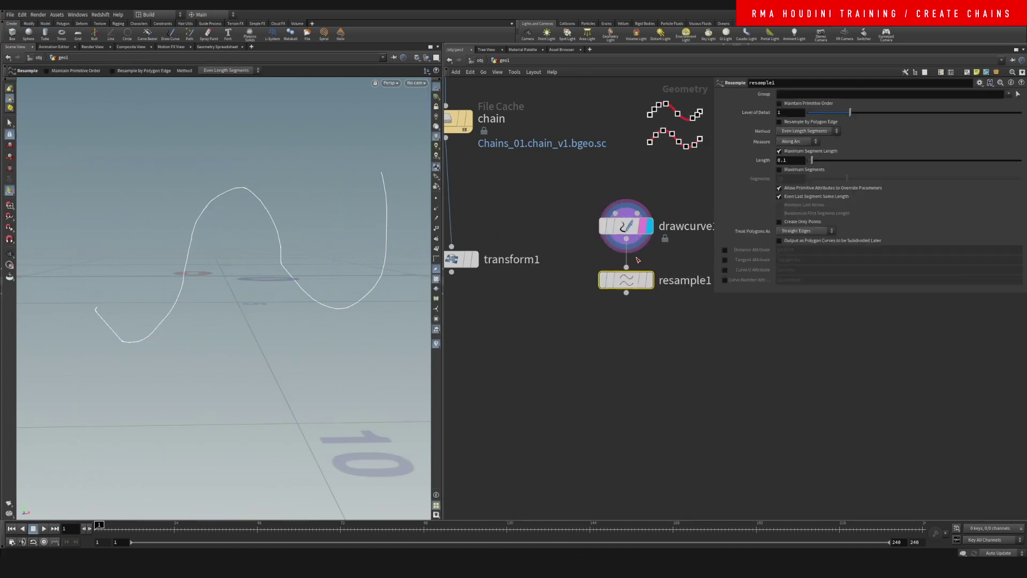
left_click(649, 281)
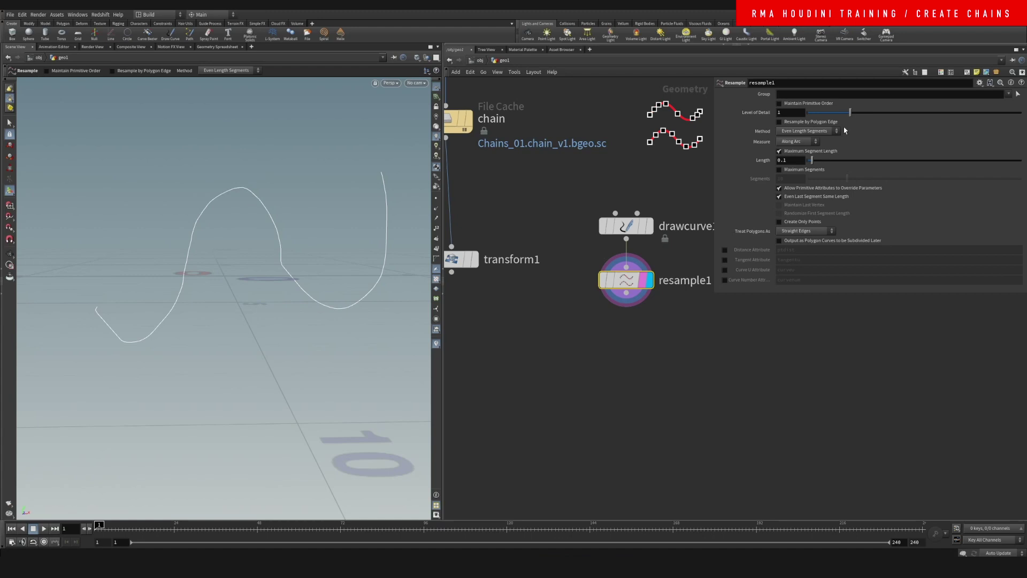
left_click_drag(824, 165, 846, 163)
Add a displayed Convert node below Resample and change its Convert To type so the resampled curve becomes smooth.
key("Tab")
type("con")
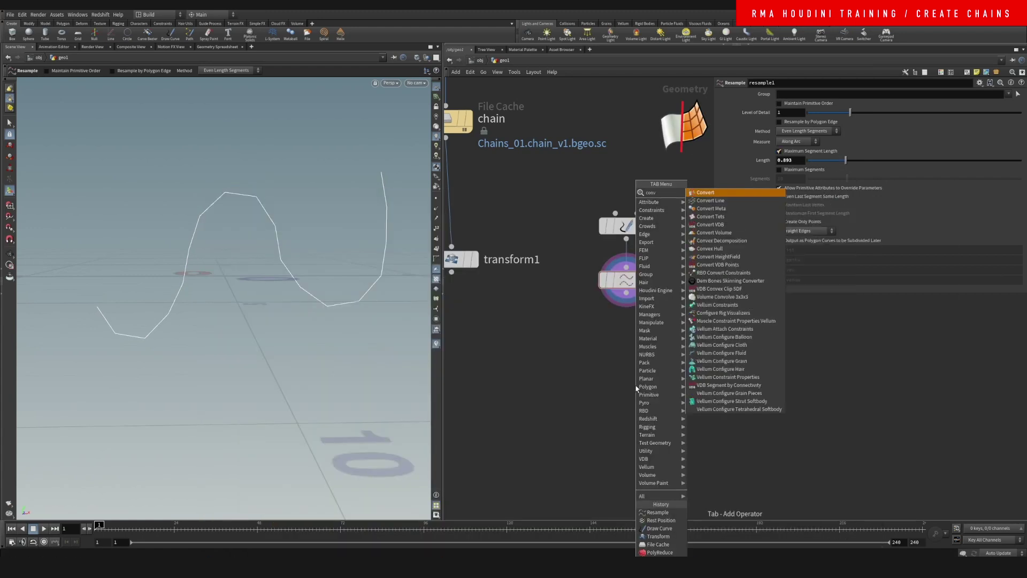
key("Return")
left_click(636, 385)
left_click_drag(626, 292, 632, 348)
left_click(648, 348)
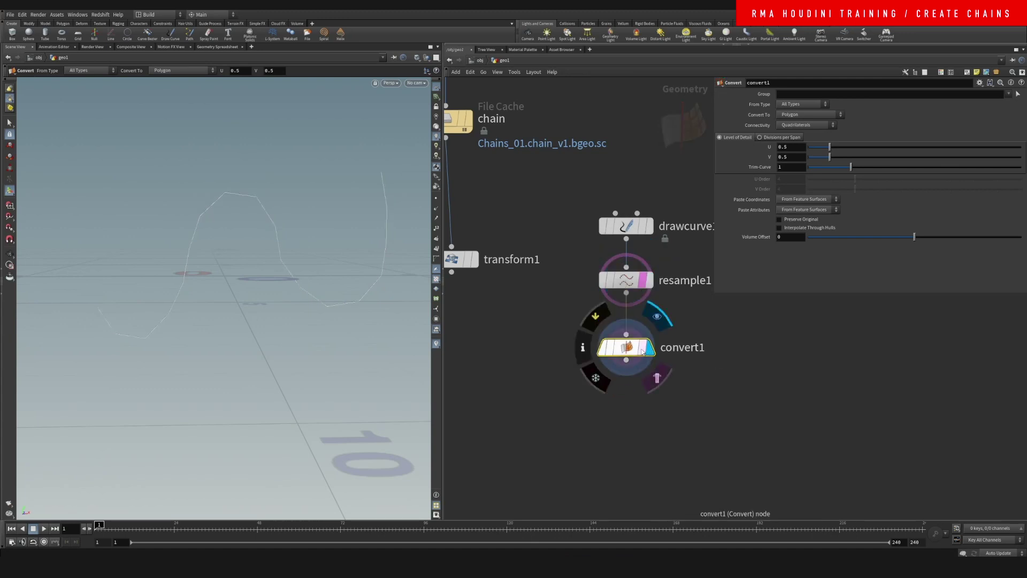
left_click(810, 116)
left_click(794, 155)
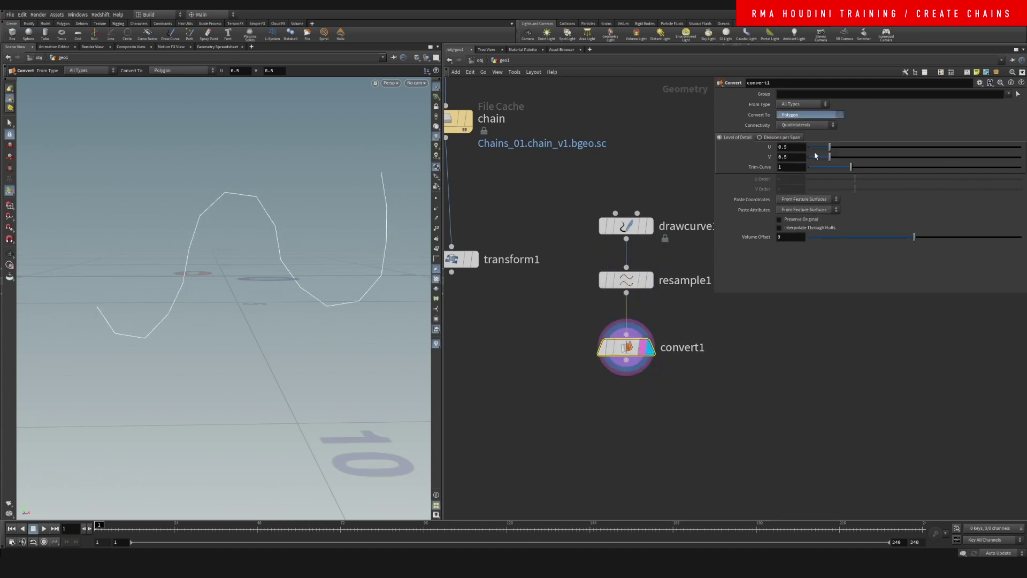
Add a second Convert node set to Polygon and wire it directly below the first Convert node.
middle_click_drag(631, 436, 611, 379)
key("Tab")
type("conv")
key("Return")
left_click(611, 377)
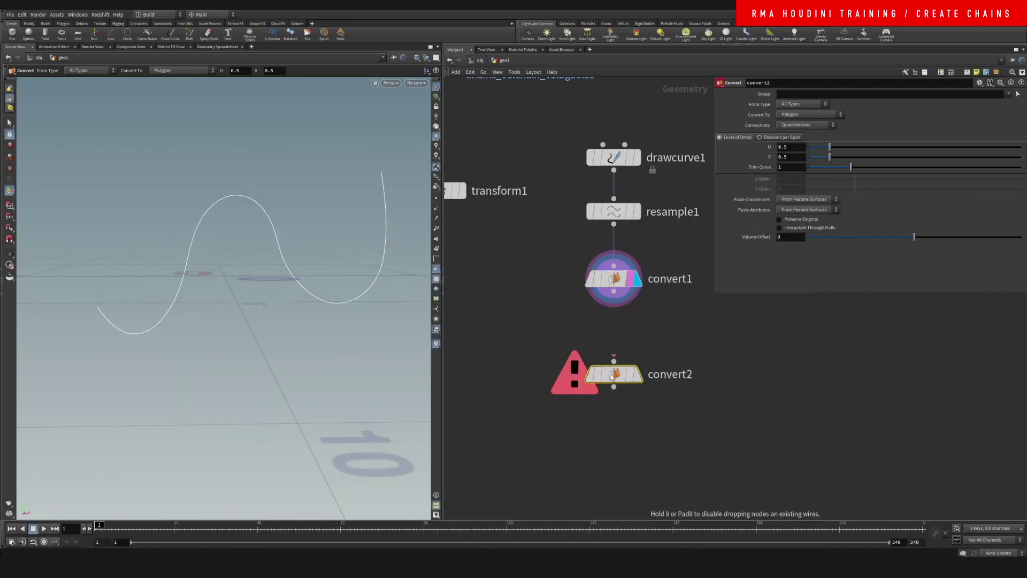
left_click(614, 292)
left_click(613, 361)
left_click_drag(614, 374, 614, 332)
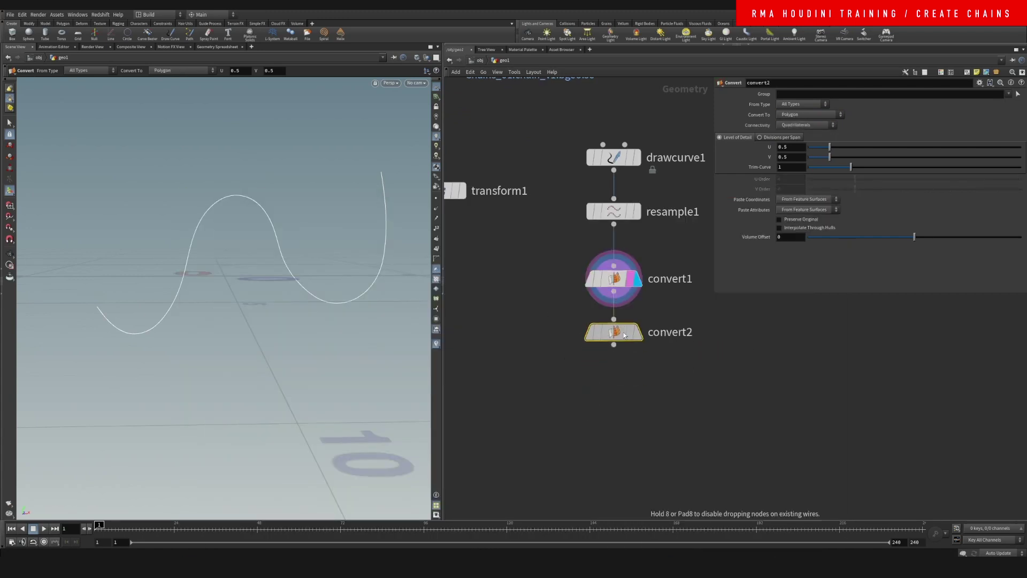
Display the second Convert node's result in the viewport.
left_click(636, 335)
left_click(636, 339)
key("Escape")
left_click_drag(305, 321, 319, 265)
key("Return")
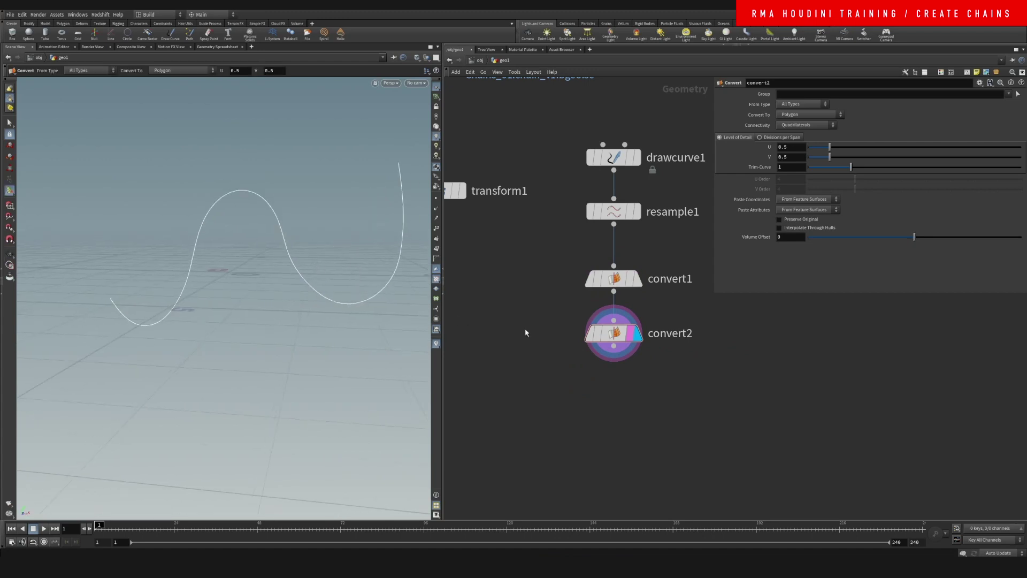
Add a Chain node and place it below the link and curve branches.
key("h")
key("Tab")
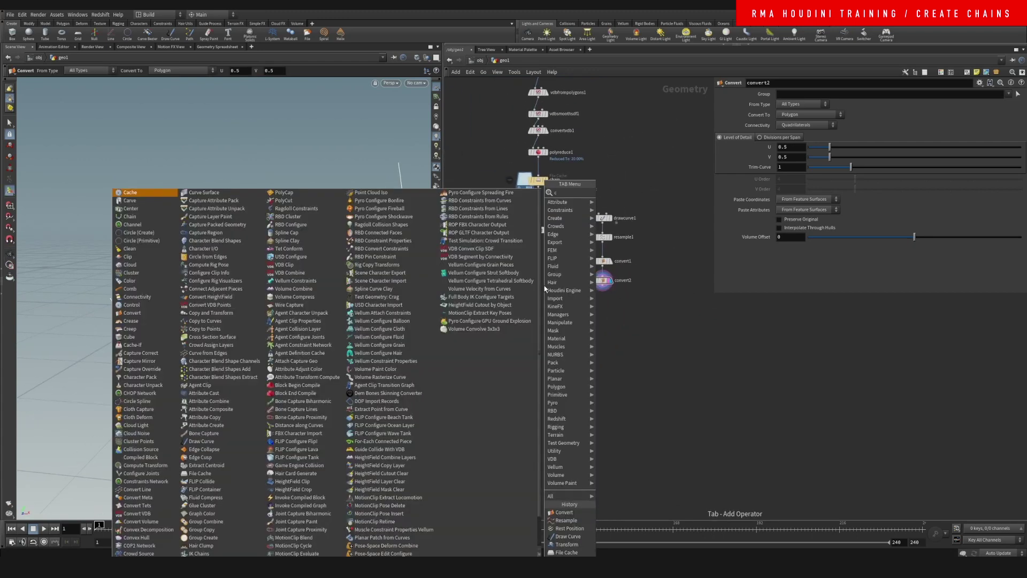
type("chain")
key("Return")
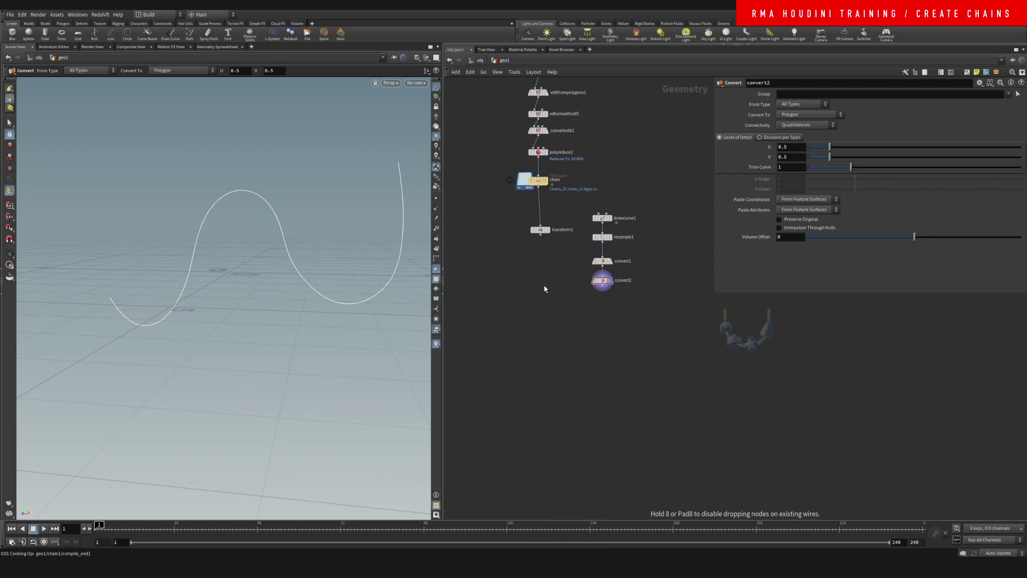
left_click(545, 286)
scroll(559, 345, "up", 5)
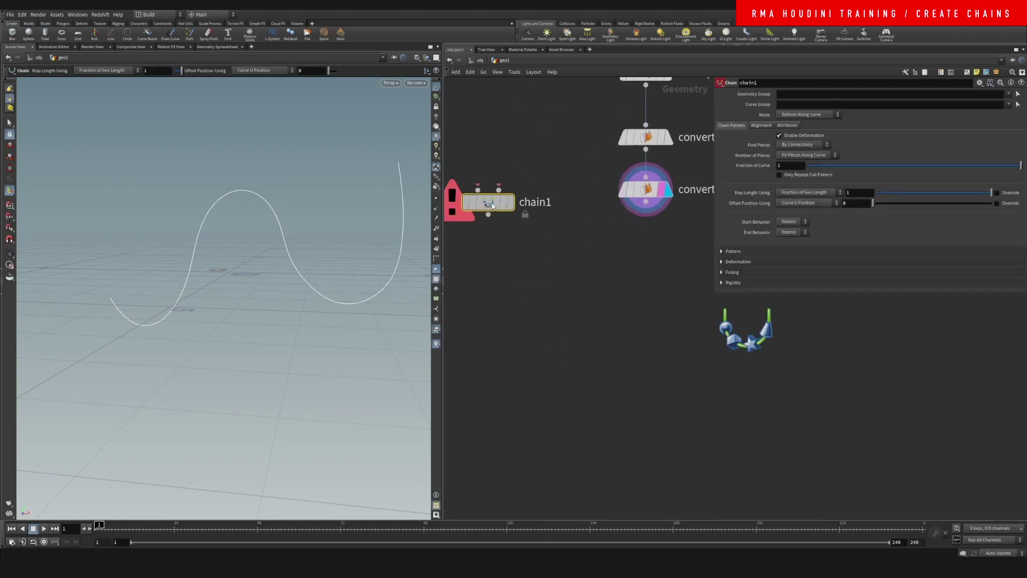
left_click_drag(490, 203, 517, 302)
scroll(527, 279, "down", 2)
middle_click_drag(528, 232, 544, 270)
scroll(544, 270, "up", 2)
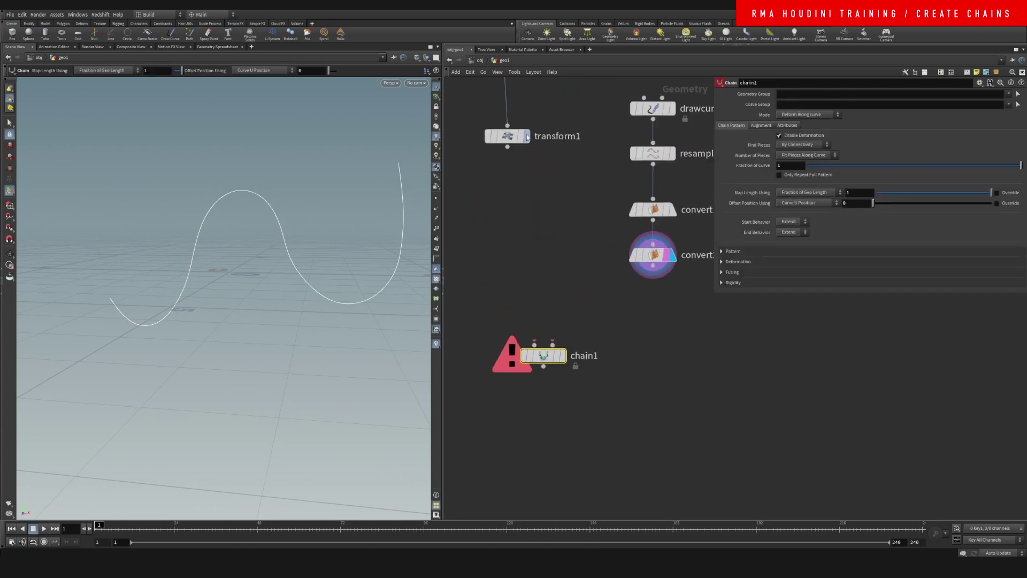
Connect Transform to the Chain node's first input and the second Convert node to its second input, and display Chain.
left_click_drag(507, 147, 534, 345)
left_click(553, 343)
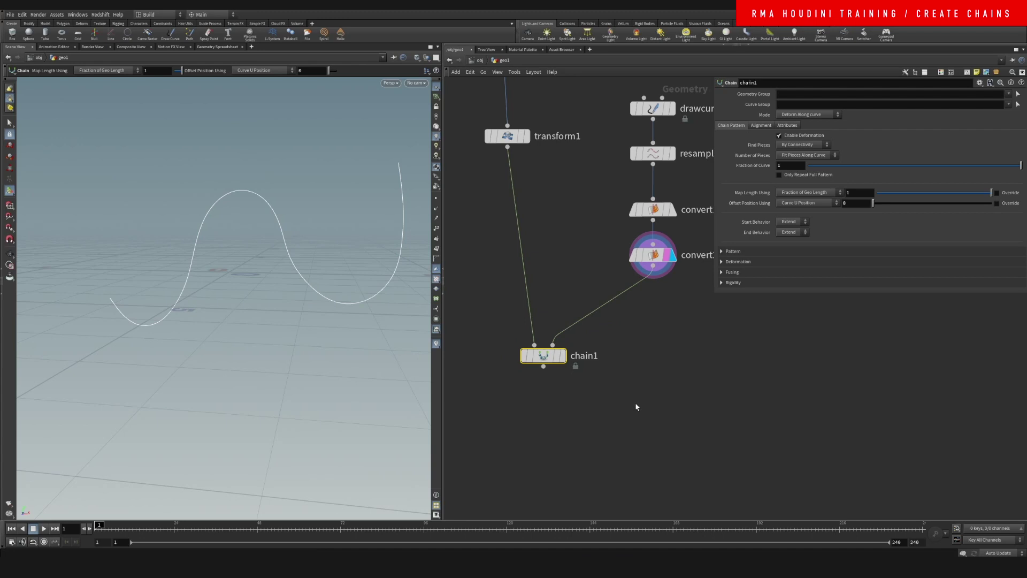
key("r")
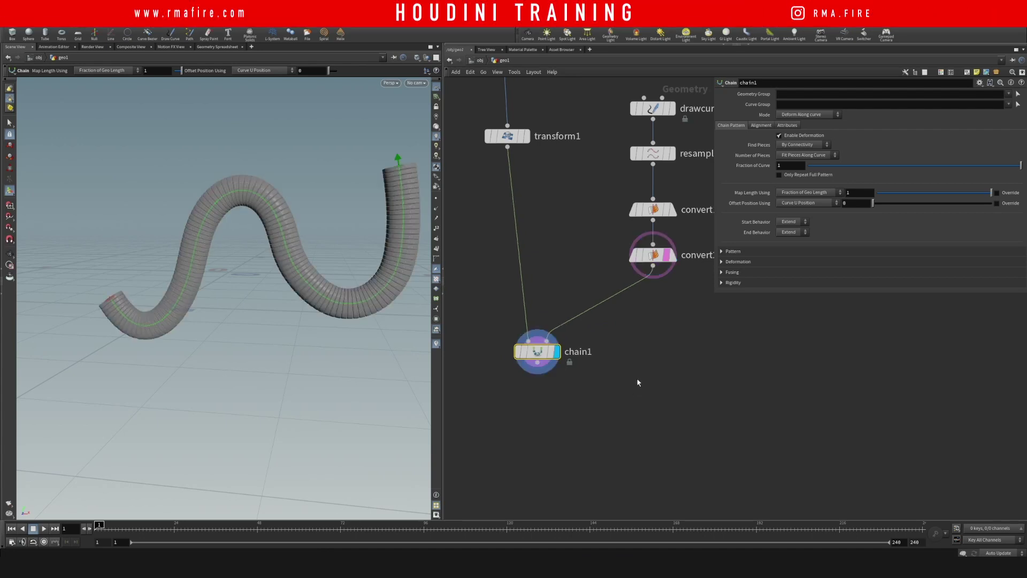
left_click(636, 378)
middle_click_drag(529, 260, 570, 268)
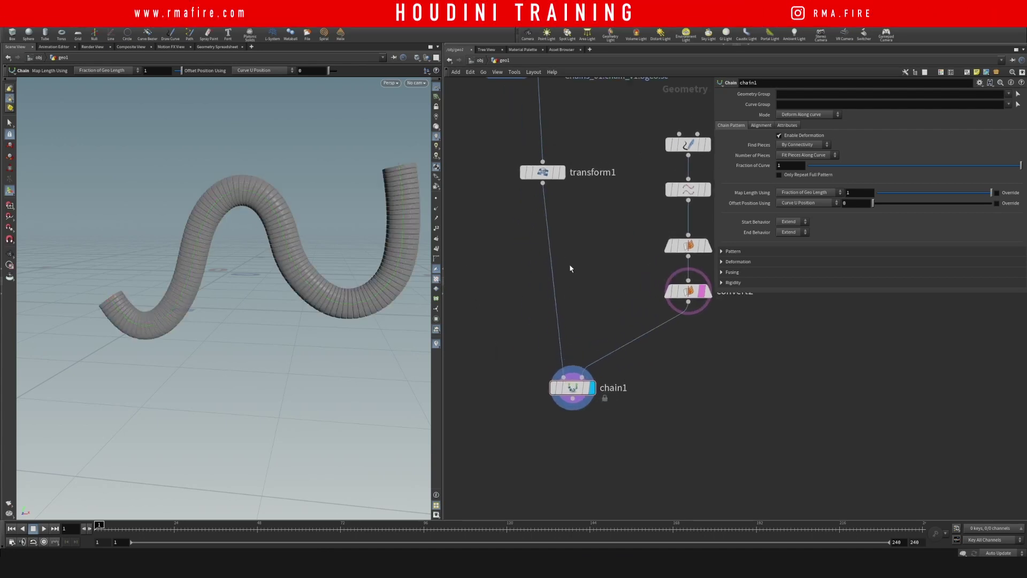
Set the link Transform's X rotation to 90 and undo the trial Y rotation of 90.
left_click(524, 174)
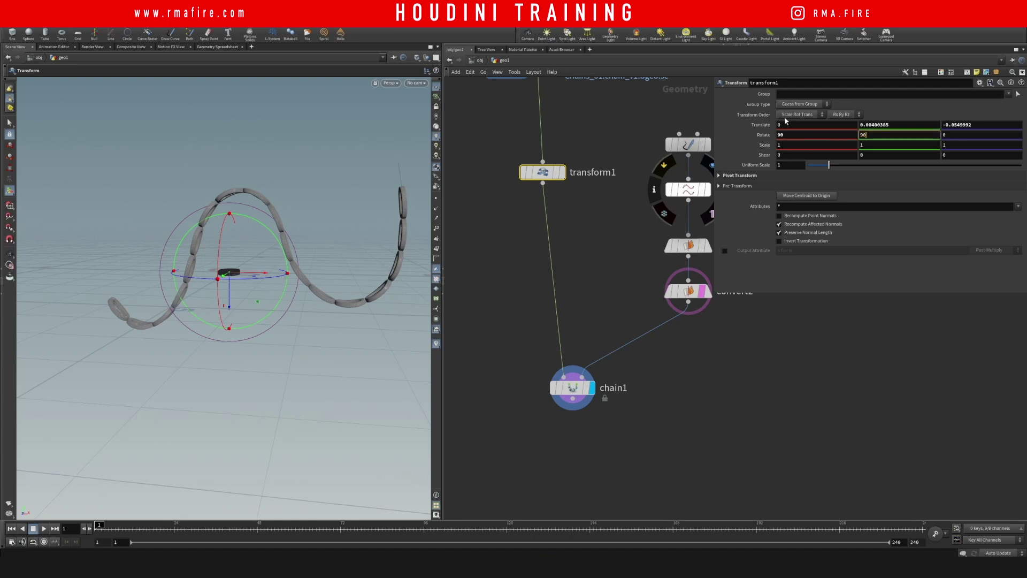
key("Return")
key("ctrl+z")
middle_click_drag(585, 242, 644, 323)
key("space")
left_click_drag(216, 204, 277, 242)
right_click_drag(278, 242, 280, 259)
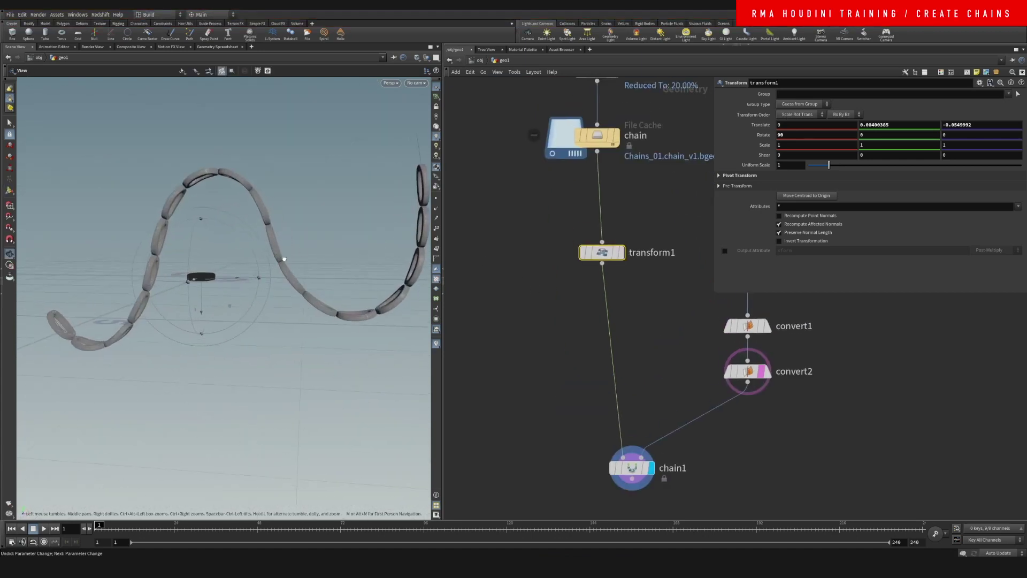
Move the link-building nodes, including Transform, away from the curve branch to make room in the network.
scroll(564, 353, "down", 5)
middle_click_drag(564, 354, 629, 401)
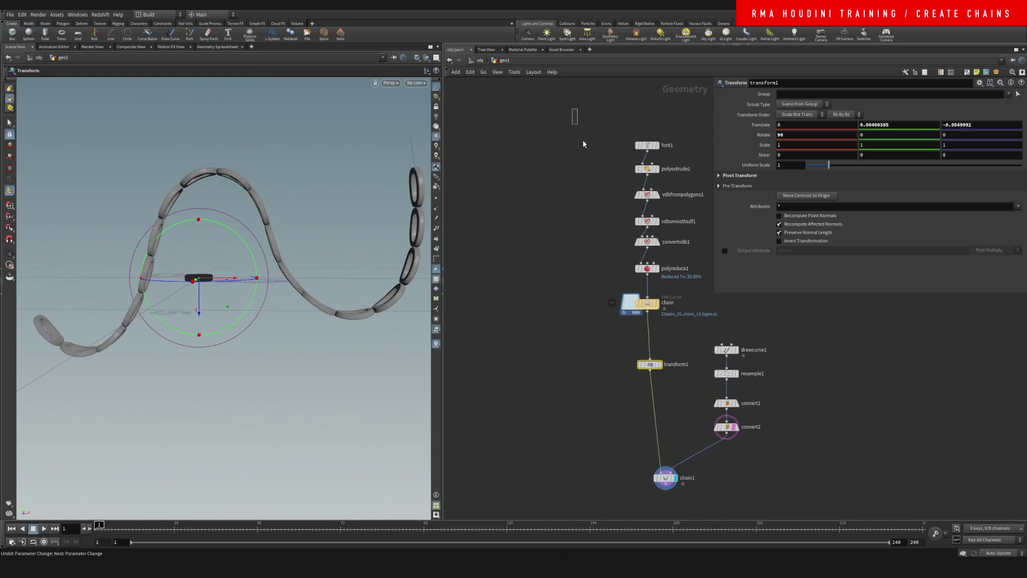
left_click_drag(583, 144, 547, 279)
scroll(505, 342, "up", 3)
left_click(551, 312)
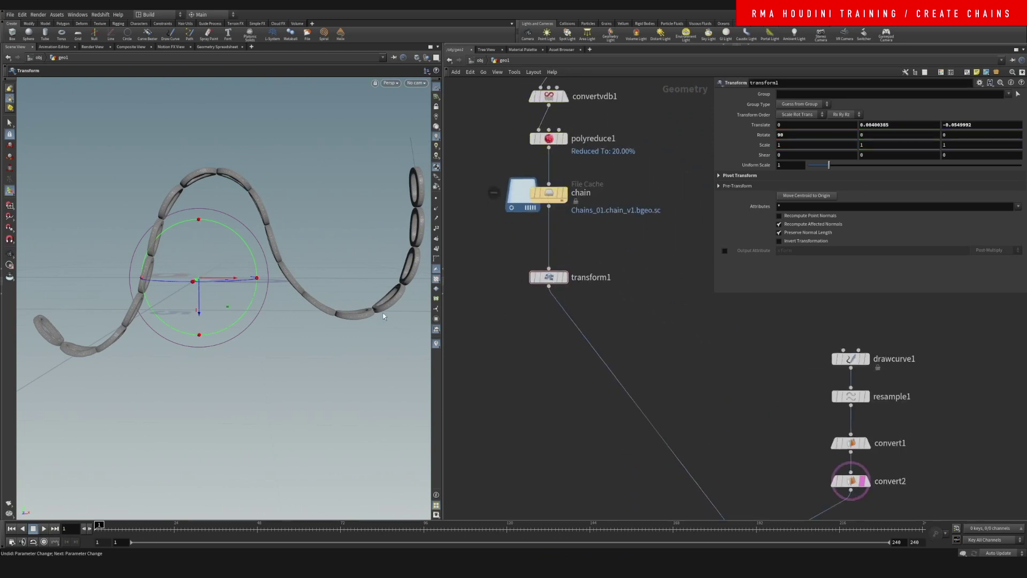
middle_click_drag(525, 305, 519, 300)
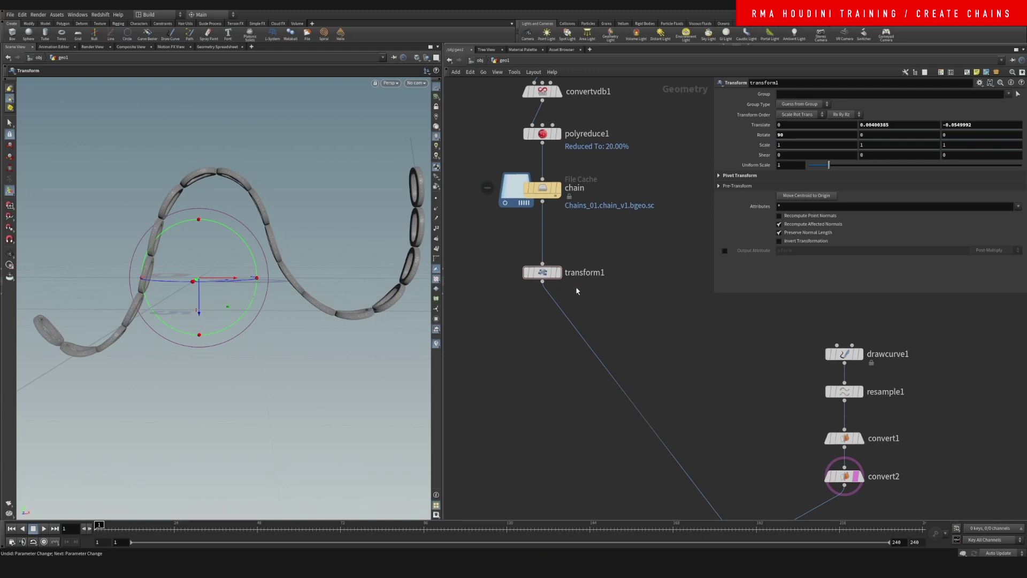
Display the link's Transform node and insert a Merge node on the wire between Transform and Chain.
left_click(550, 274)
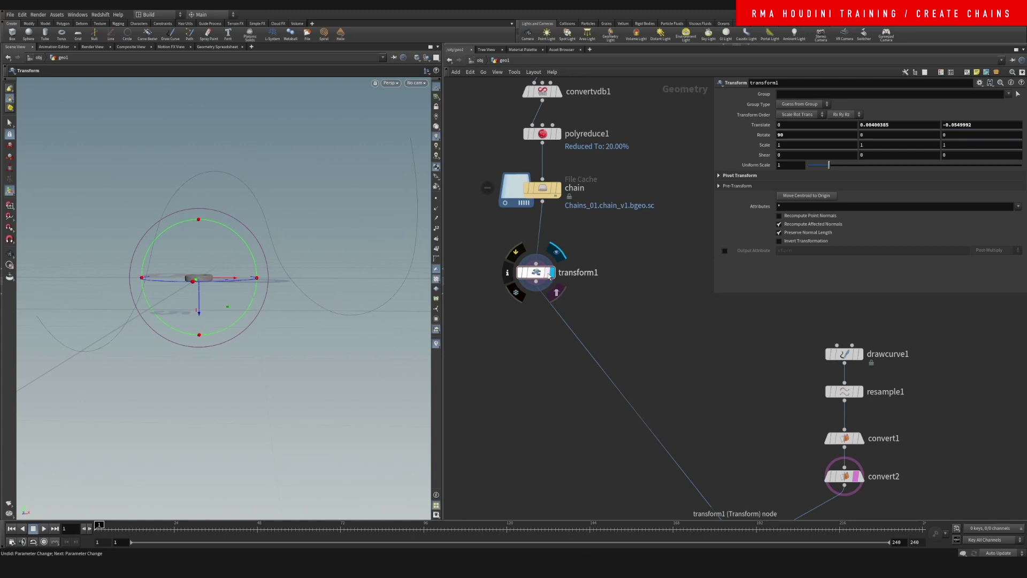
left_click(548, 274)
left_click_drag(213, 291, 190, 292, "alt")
right_click_drag(217, 264, 401, 230, "alt")
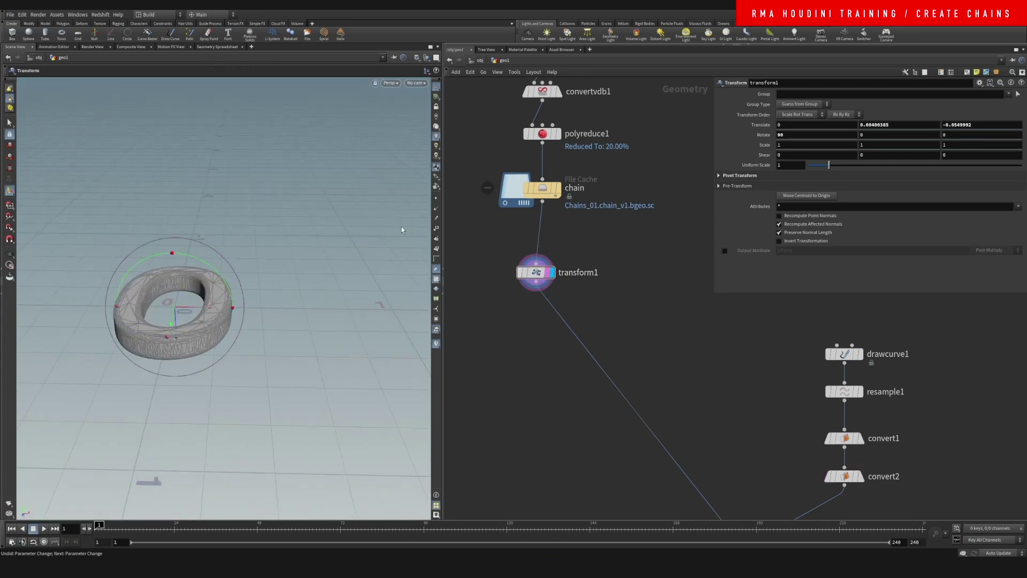
key("Tab")
type("mer")
key("Return")
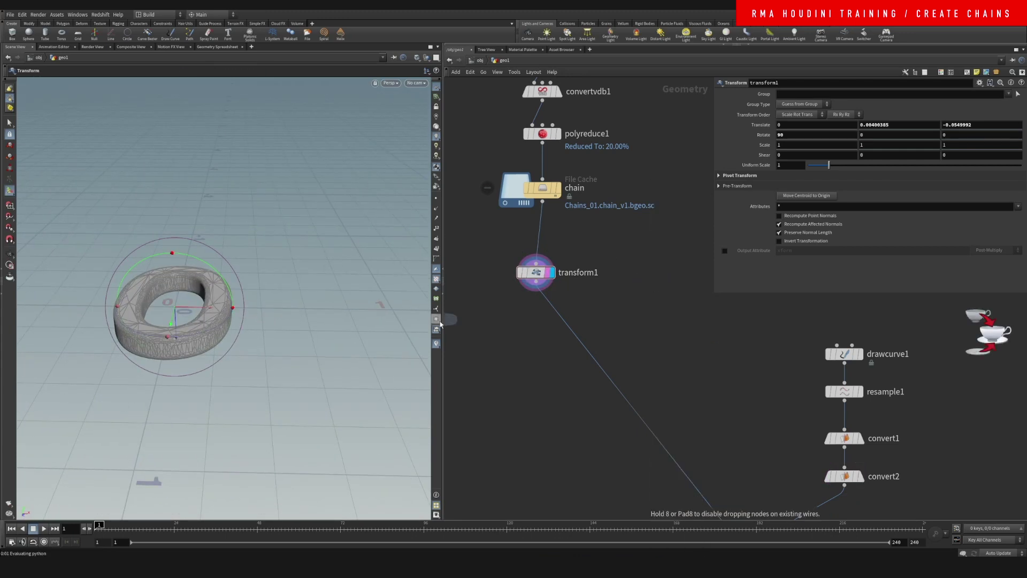
left_click(582, 357)
left_click_drag(585, 356, 566, 372)
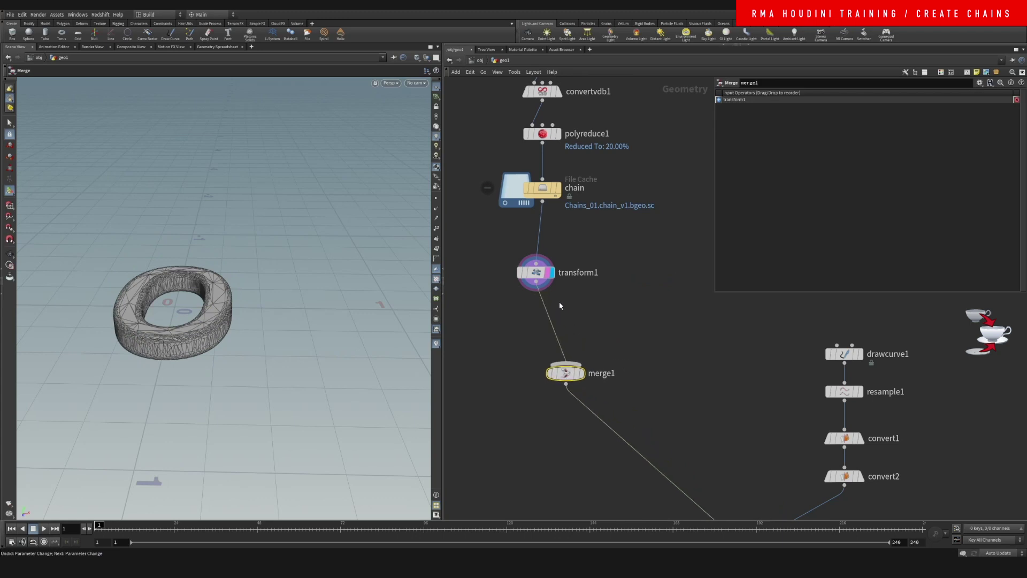
Duplicate the link's Transform node beside the original, fed by the same file cache, and set the copy's Z rotation to 90.
left_click_drag(537, 276, 597, 272, "alt")
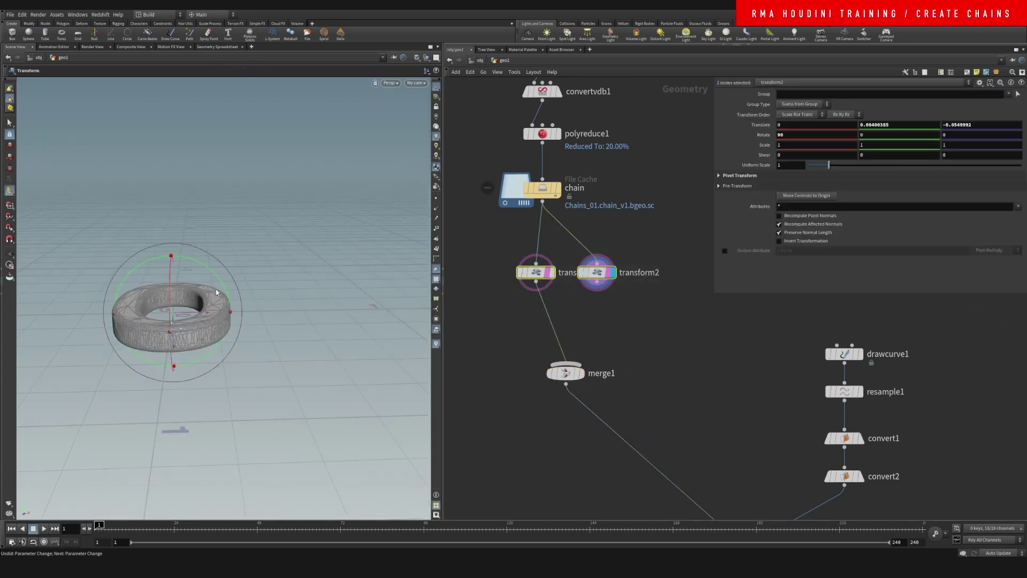
left_click_drag(220, 284, 134, 247)
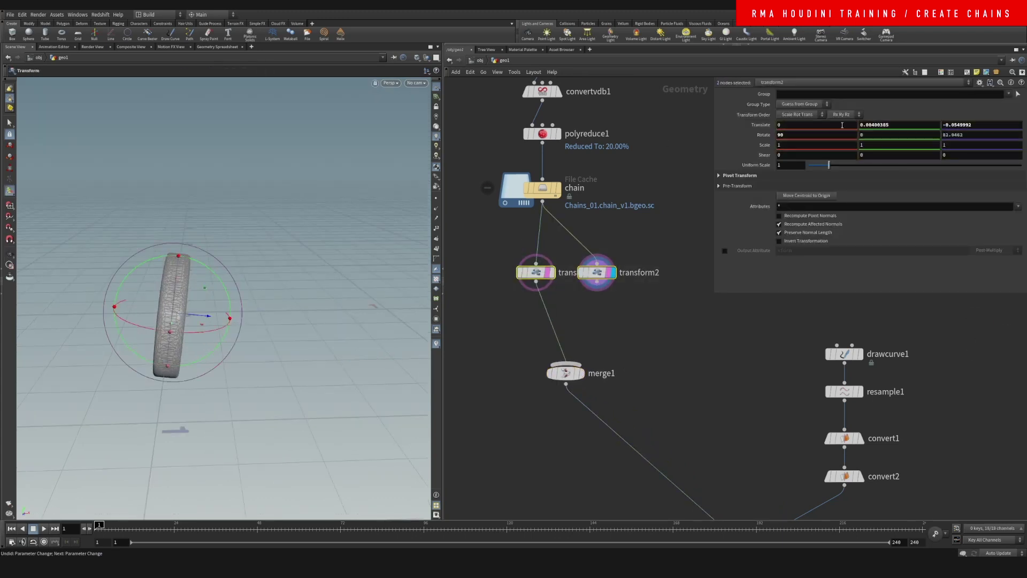
left_click(978, 135)
type("90")
key("Return")
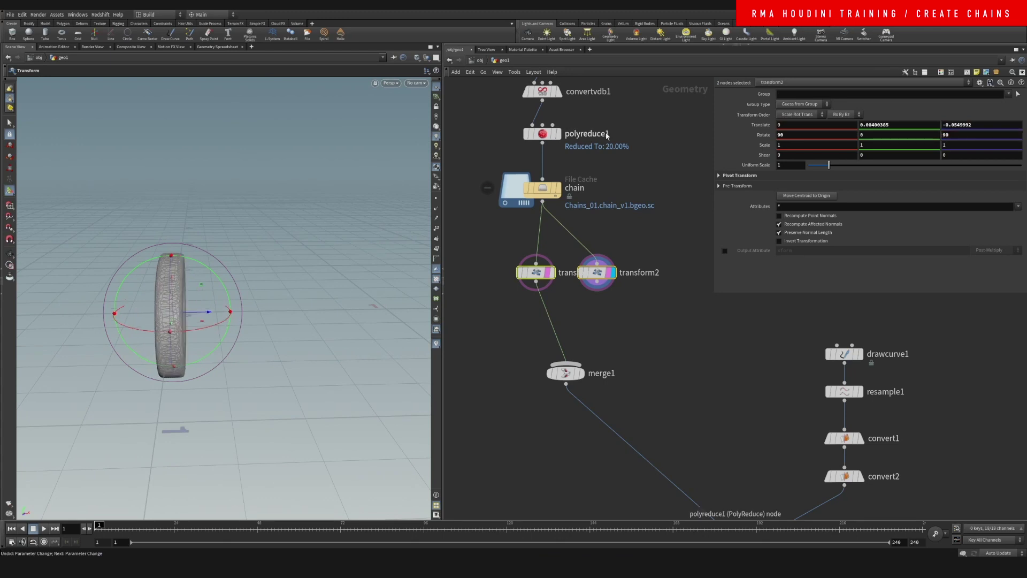
Wire the duplicated Transform into Merge, display Merge, and remove the redundant connection from the original Transform.
left_click(566, 364)
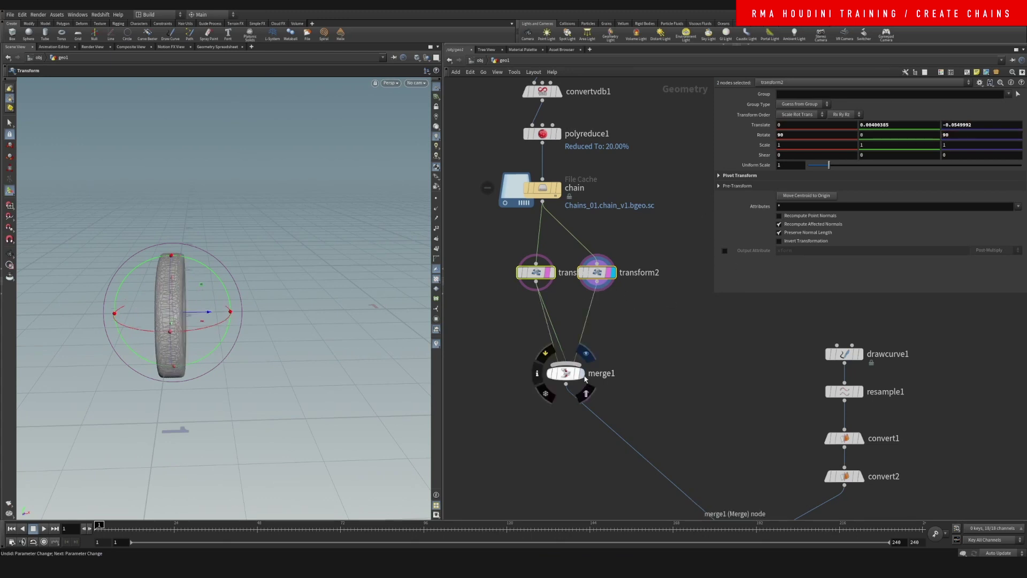
left_click(584, 355)
left_click(586, 392)
left_click(555, 344)
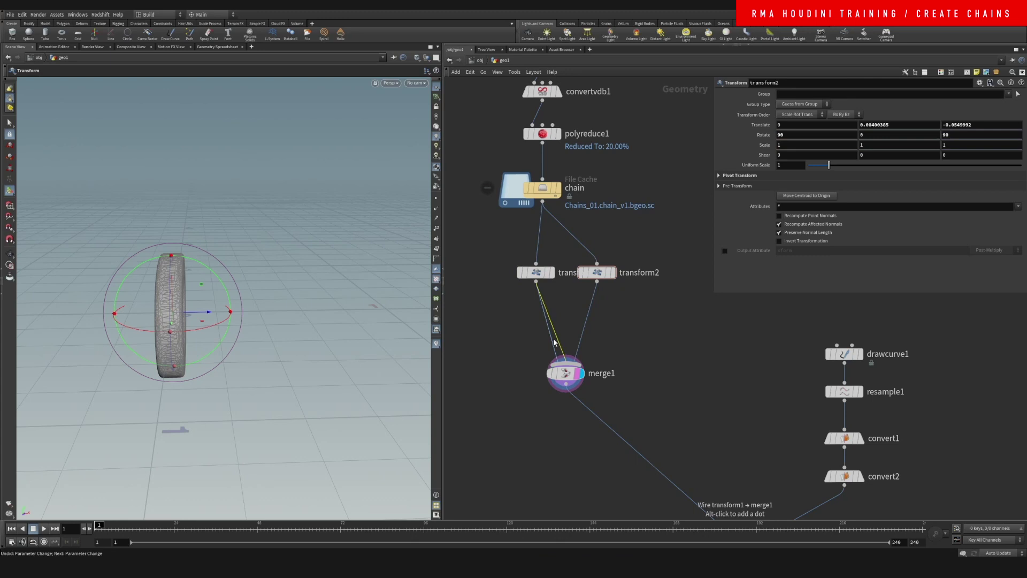
left_click_drag(193, 307, 316, 279, "alt")
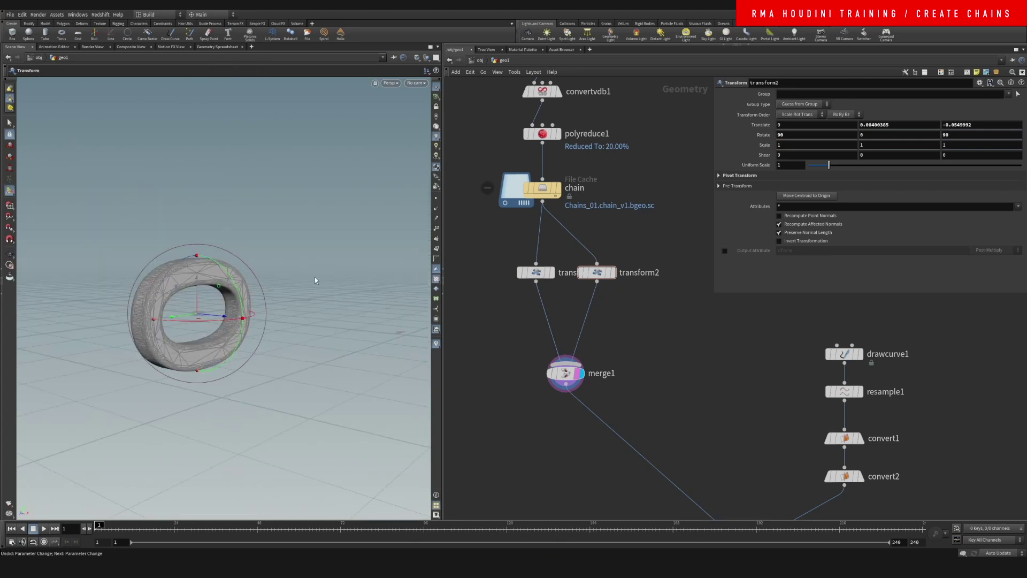
Set the original Transform node's Z rotation to 0 so the two merged links cross at right angles.
left_click_drag(485, 242, 540, 295)
left_click_drag(214, 291, 248, 289, "alt")
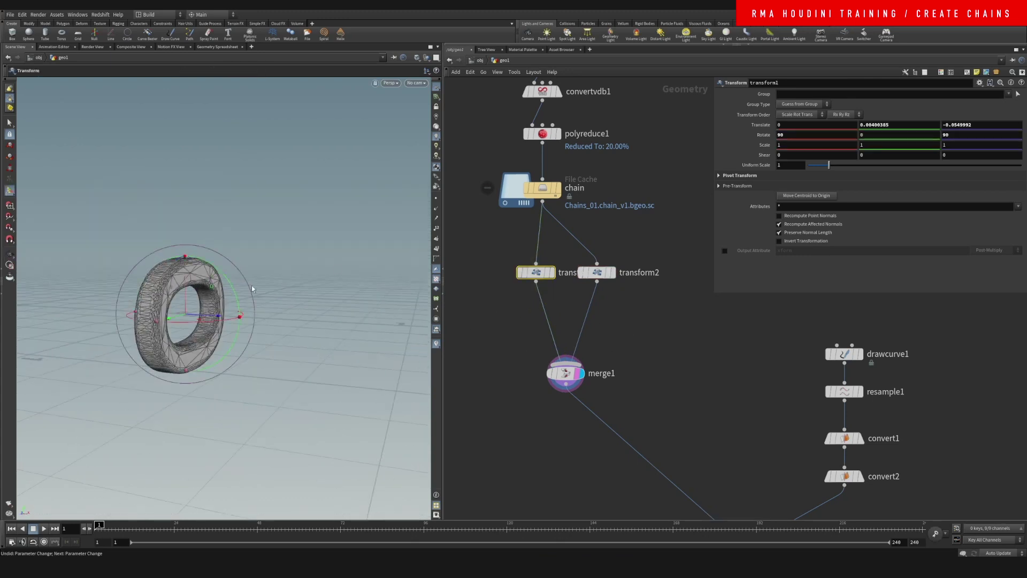
type("0")
key("Return")
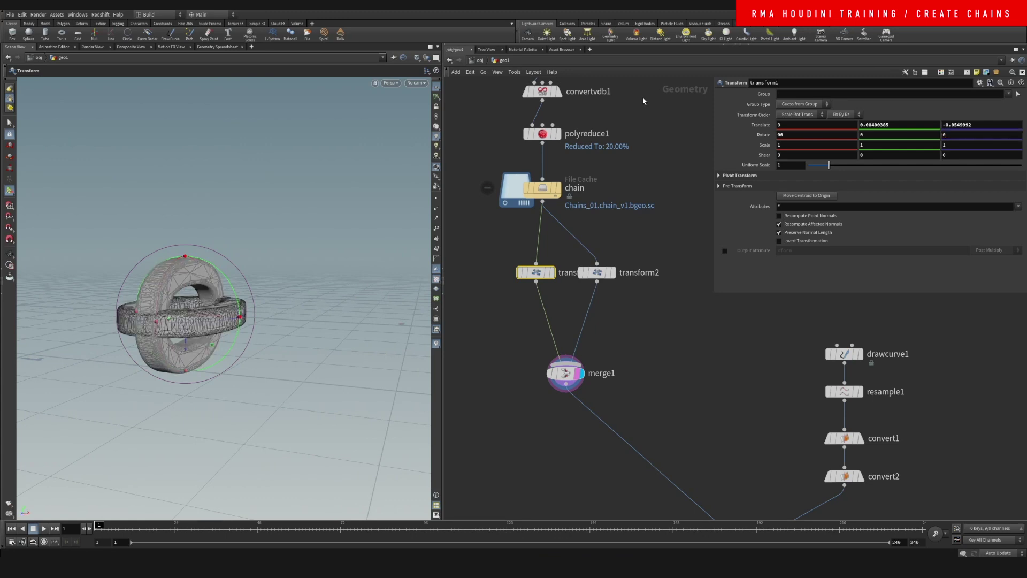
left_click_drag(199, 316, 108, 323, "alt")
right_click_drag(232, 294, 244, 318, "alt")
left_click_drag(244, 318, 207, 300)
key("t")
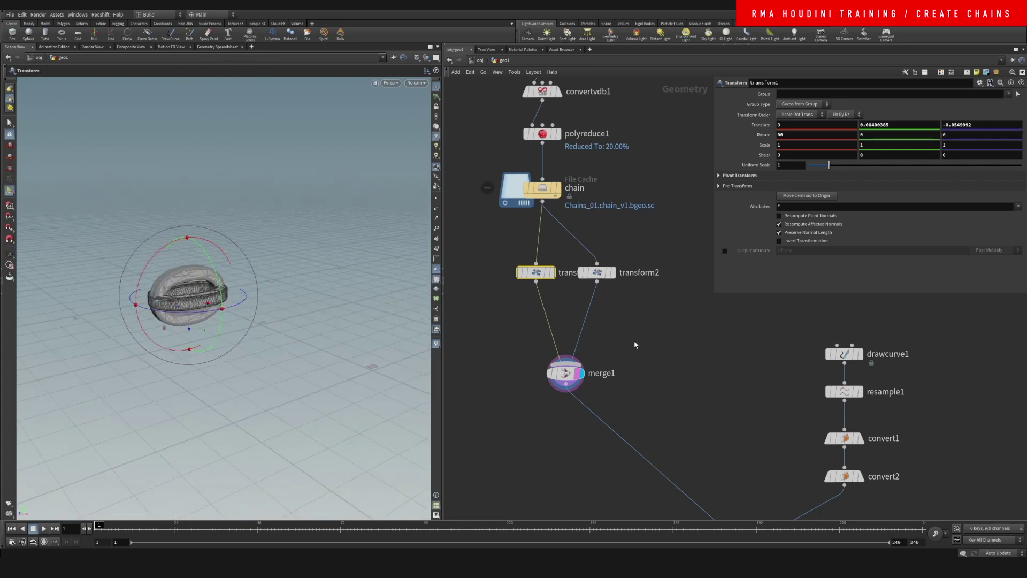
Display the Chain node with the merged links and frame the whole alternating chain along the curve.
middle_click_drag(720, 359, 493, 241)
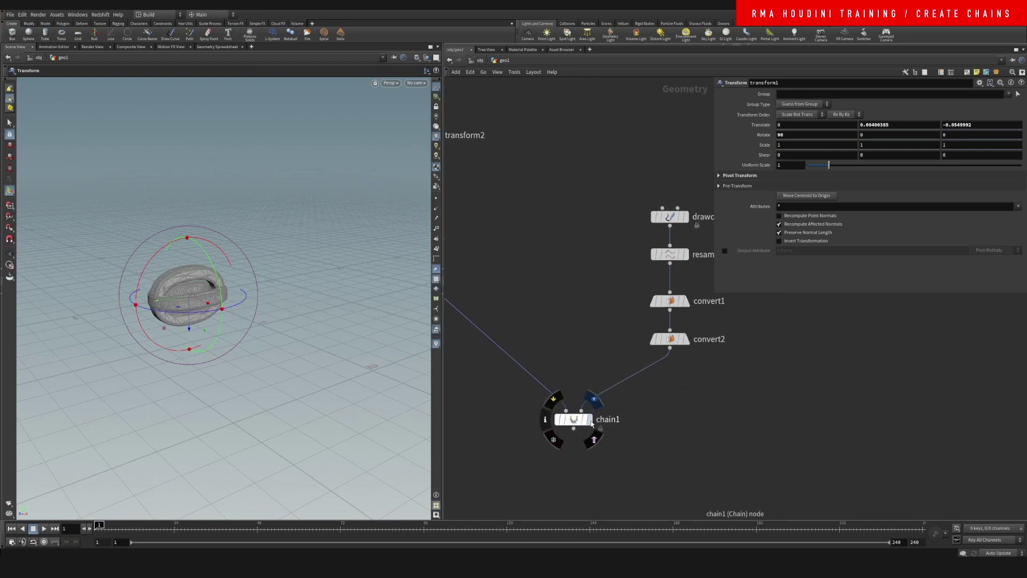
left_click(592, 425)
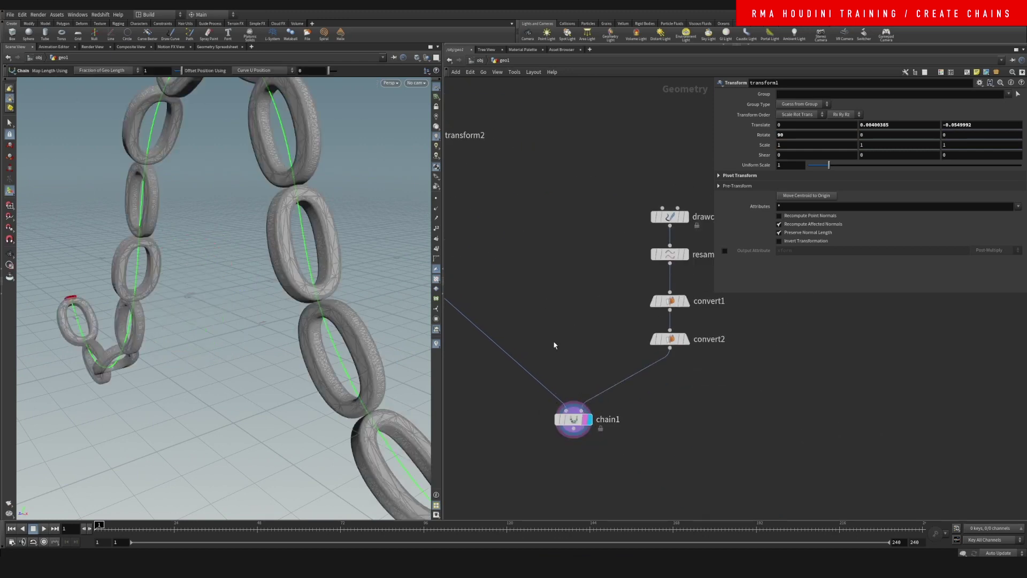
key("Escape")
right_click_drag(242, 307, 157, 346)
left_click_drag(178, 304, 265, 269)
scroll(307, 235, "up", 3)
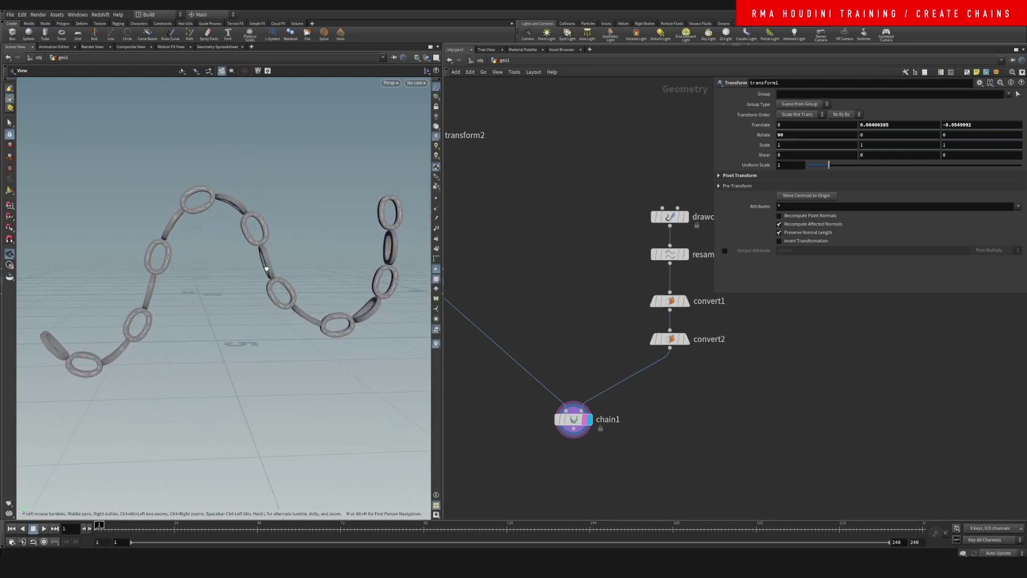
key("Return")
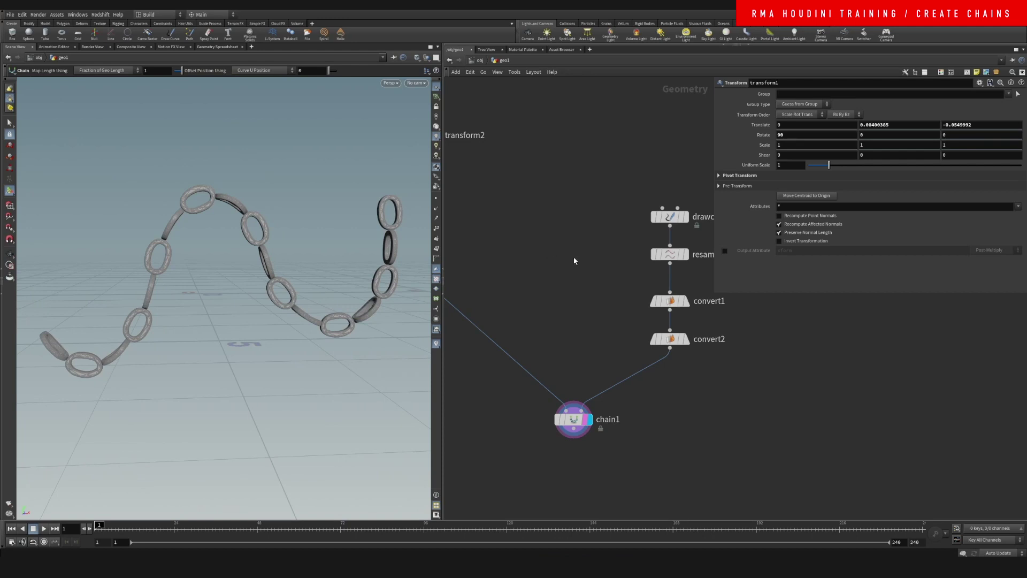
Enable Rigidity on the Chain node so the links stay rigid along the curve.
middle_click_drag(574, 261, 569, 253)
left_click(568, 412)
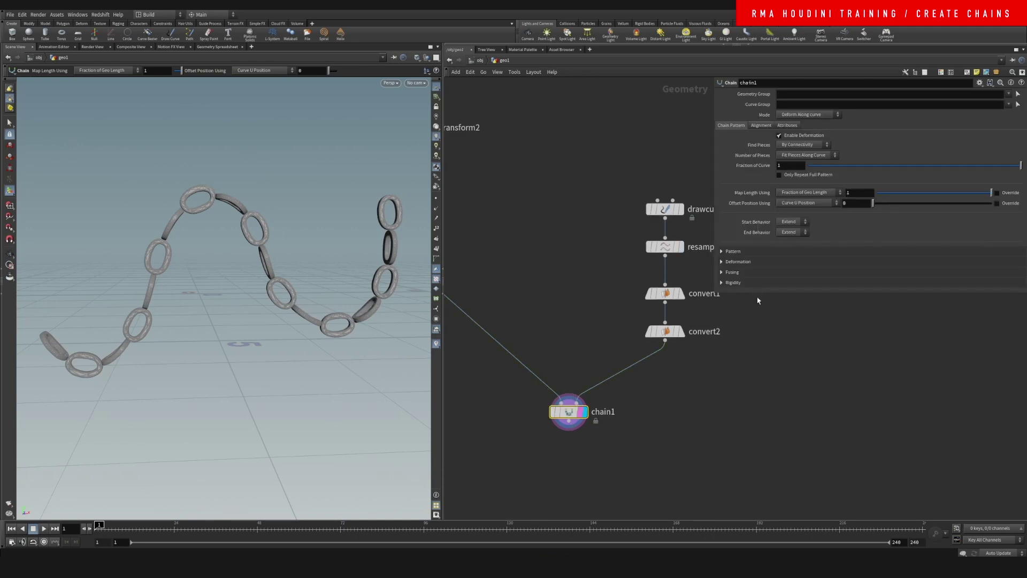
left_click_drag(759, 296, 760, 431)
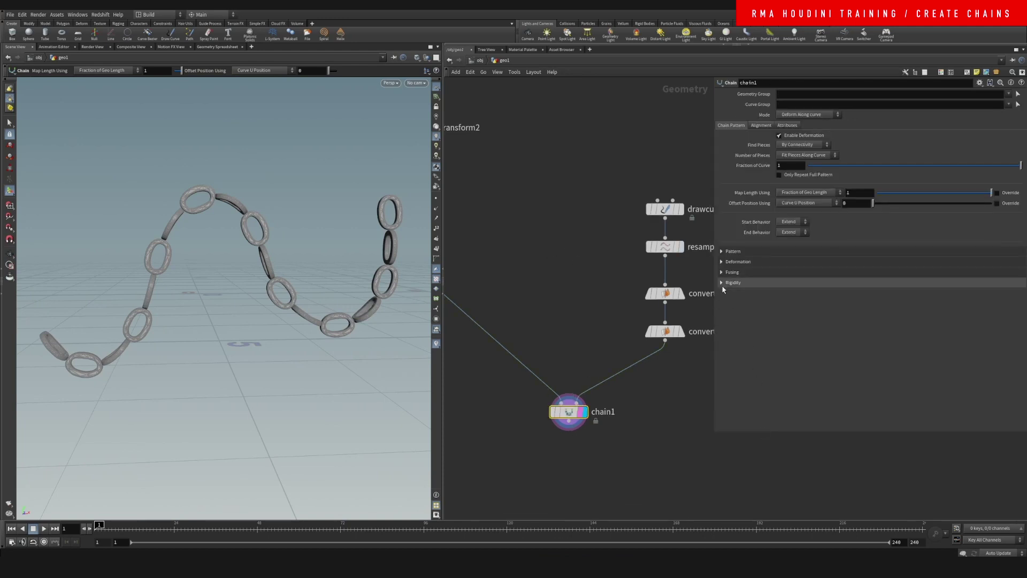
left_click(732, 283)
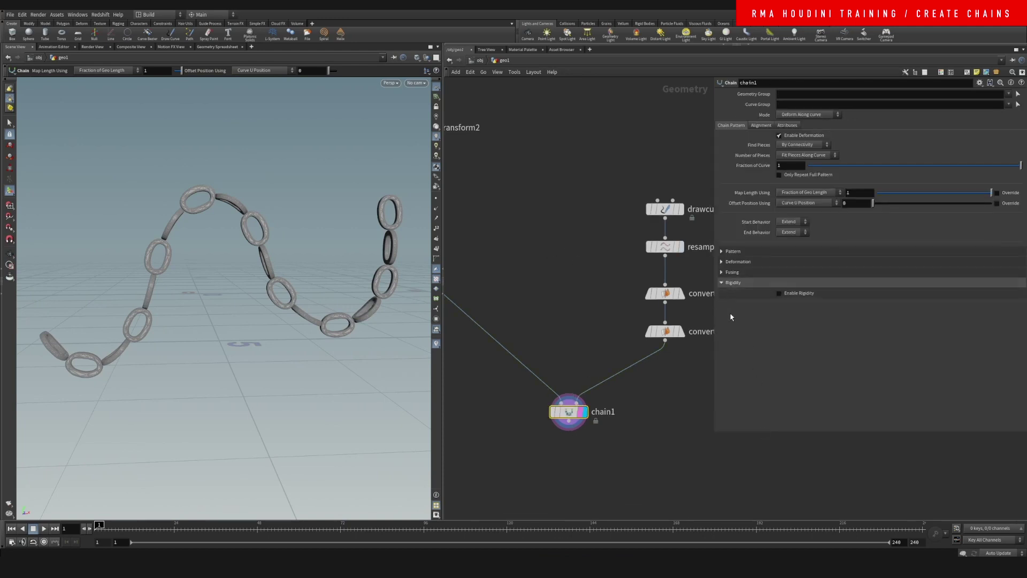
left_click(801, 296)
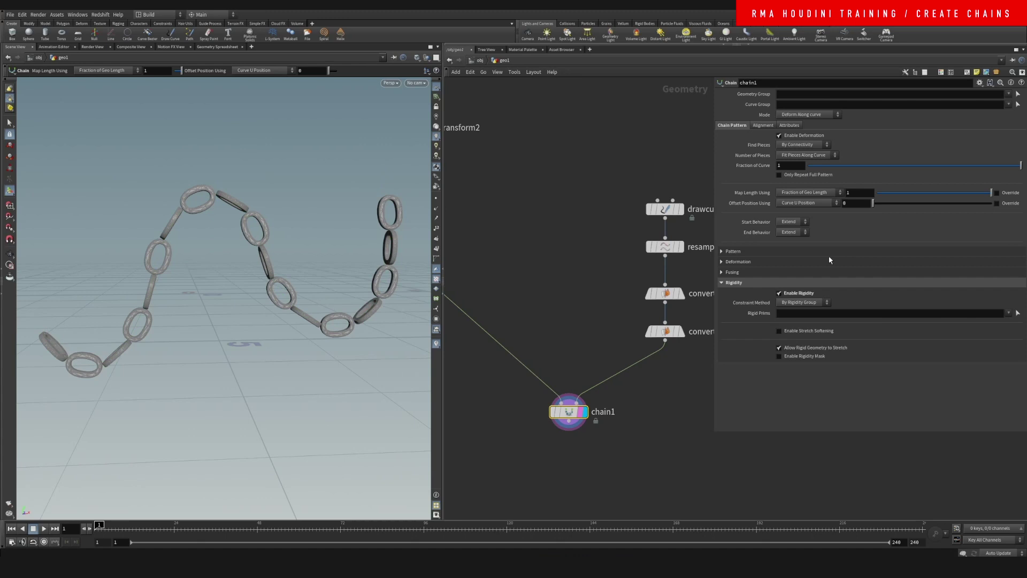
middle_click_drag(562, 282, 569, 295)
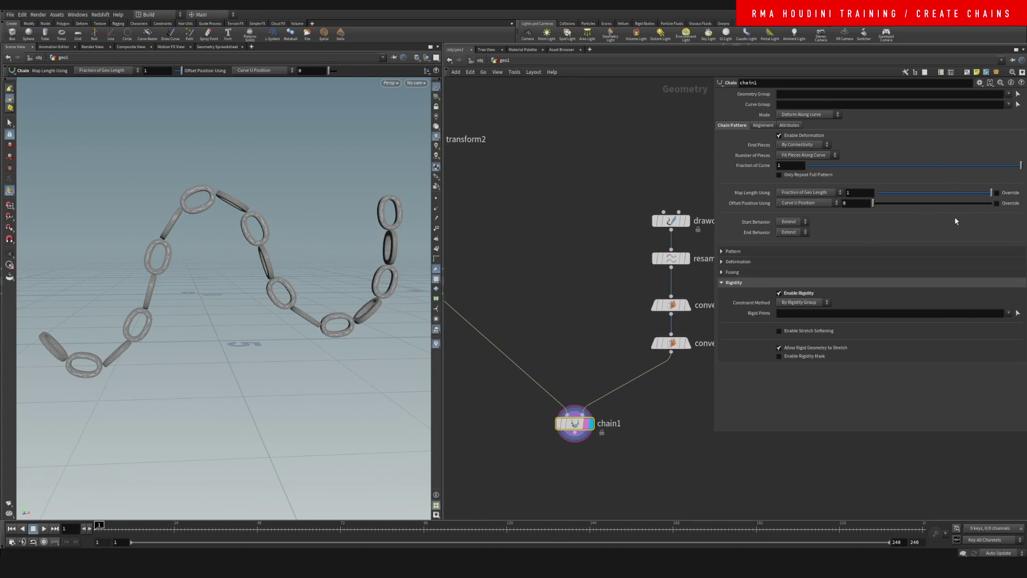
Examine the Chain node's Deformation and Fusing settings.
left_click(815, 262)
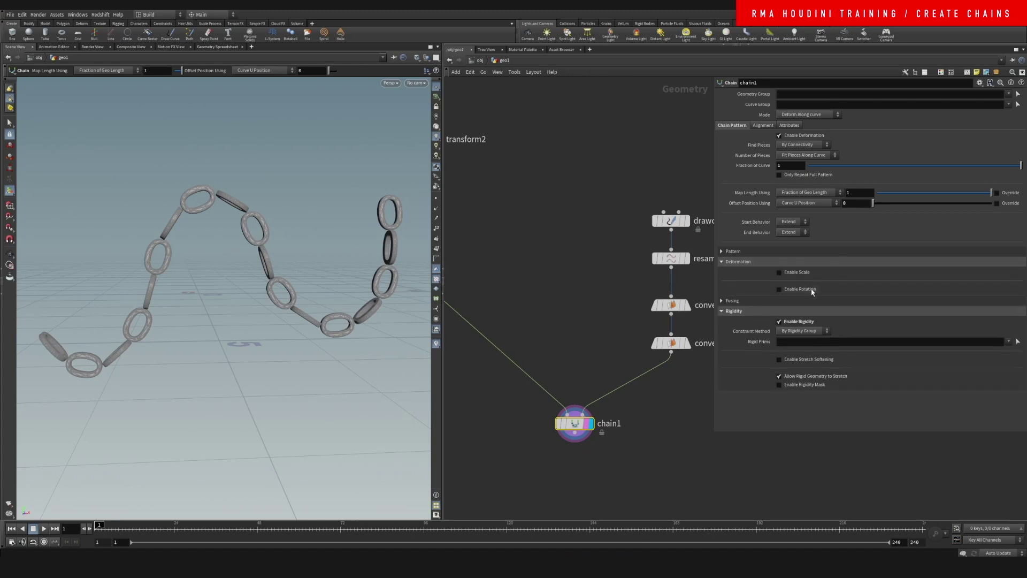
left_click(819, 262)
left_click(740, 273)
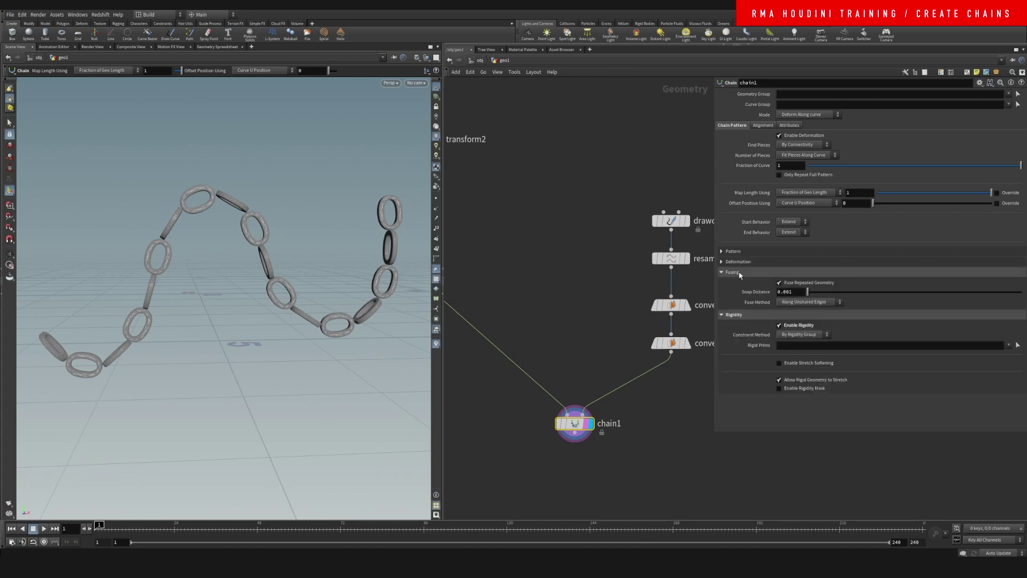
scroll(570, 320, "down", 3)
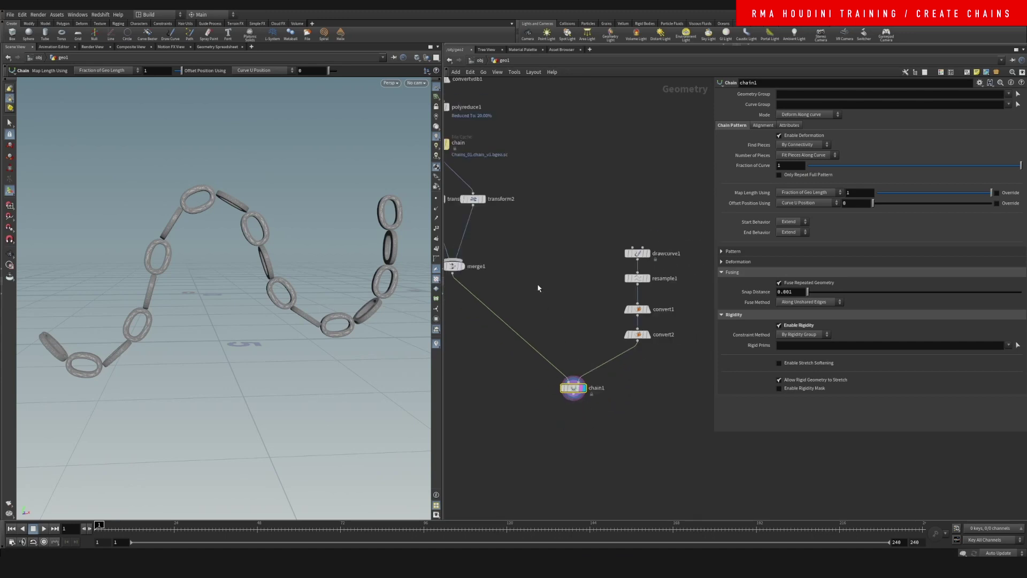
Display the bare curve from the convert2 node, and switch the display back to the Chain node.
middle_click_drag(539, 288, 573, 302)
middle_click_drag(652, 330, 610, 323)
scroll(645, 344, "up", 3)
left_click(635, 333)
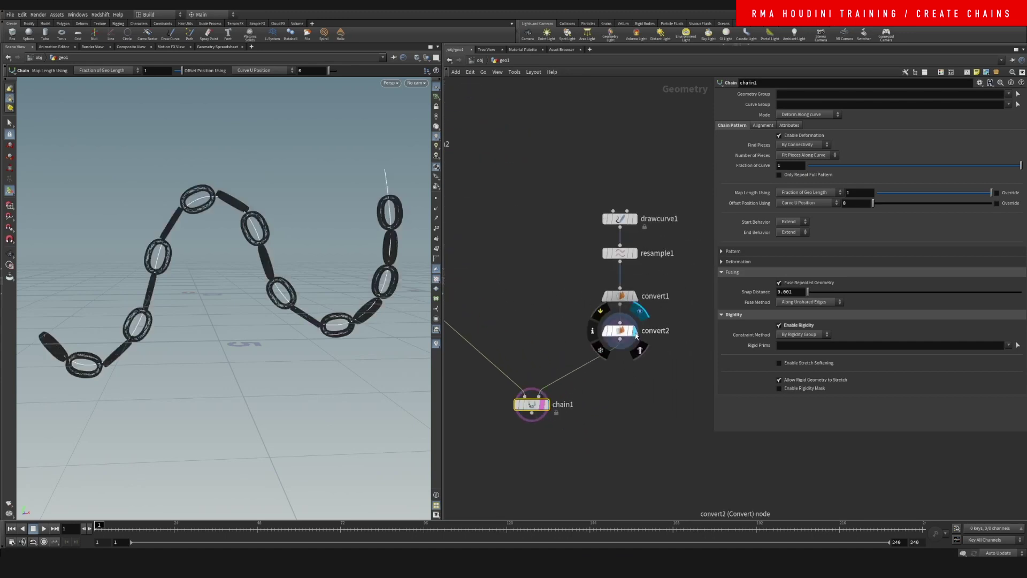
left_click(635, 332)
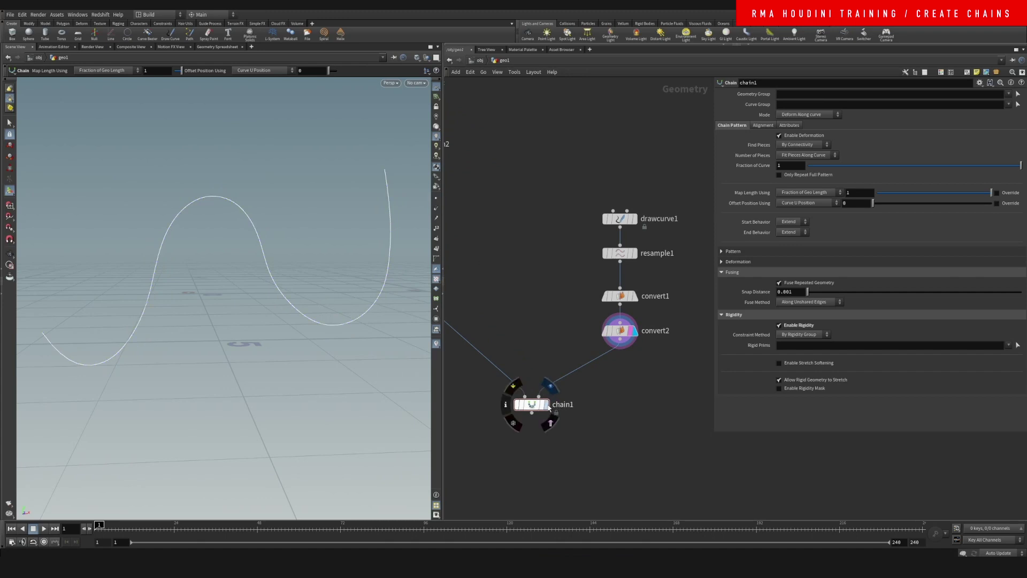
left_click(545, 404)
middle_click_drag(509, 269, 630, 346)
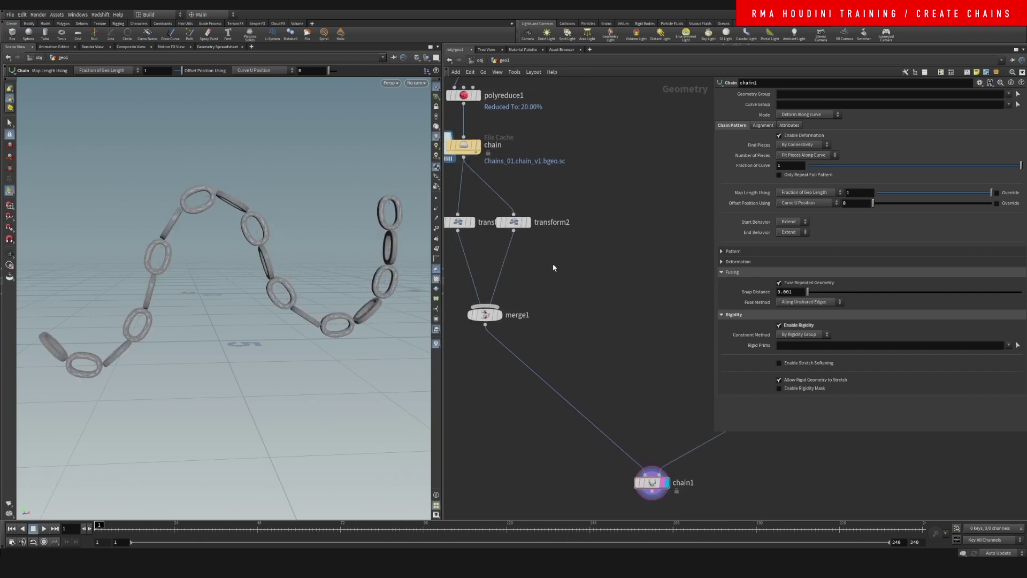
Shift the Chain node slightly away from the curve nodes in the network and select it for editing.
left_click(511, 222)
left_click_drag(216, 299, 241, 272, "alt")
key("Return")
key("ctrl+z")
key("Escape")
key("Return")
middle_click_drag(647, 298, 536, 248)
left_click_drag(532, 418, 498, 406)
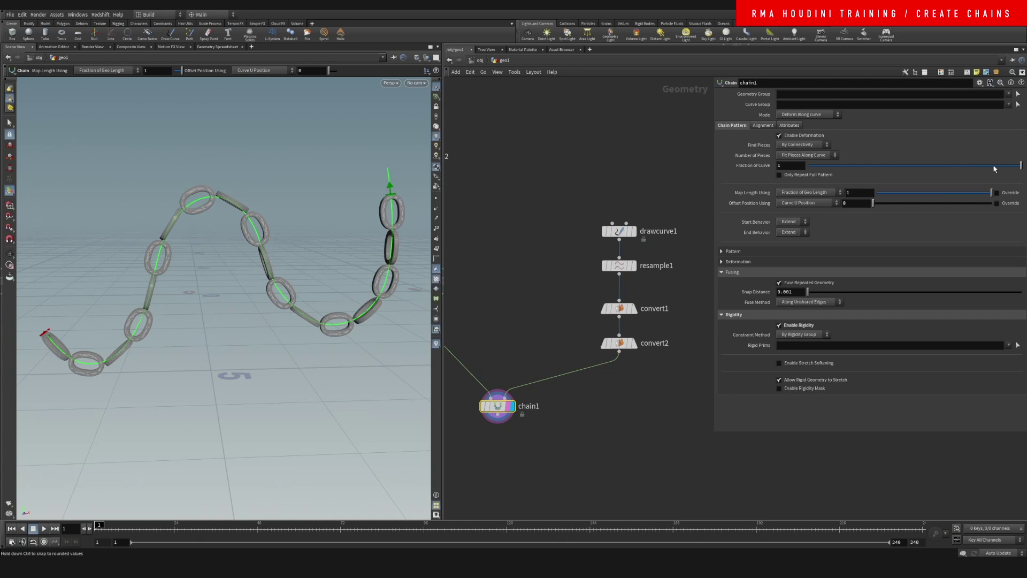
Try reducing the Chain node's Fraction of Curve, and undo the change.
left_click_drag(996, 169, 970, 168)
key("ctrl+z")
scroll(571, 412, "down", 2)
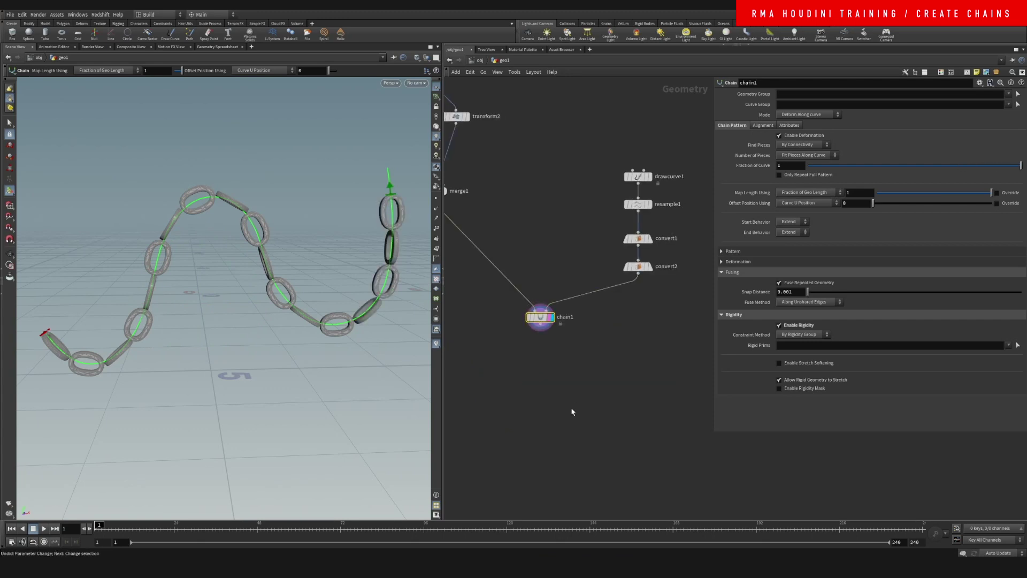
middle_click_drag(571, 412, 579, 450)
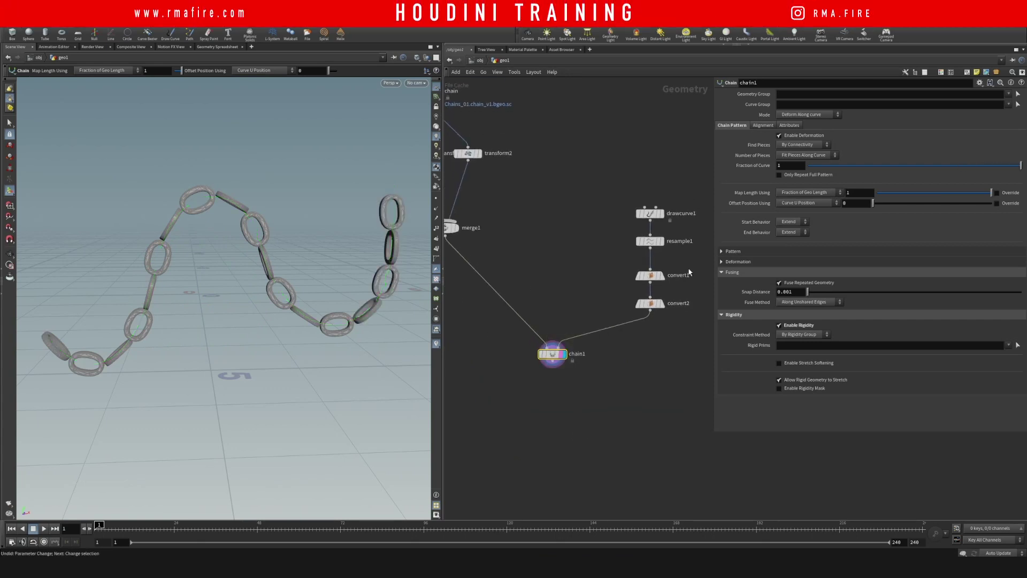
Set the Chain node's Piece Spacing to -0.241 so neighbouring links interlock.
left_click(742, 272)
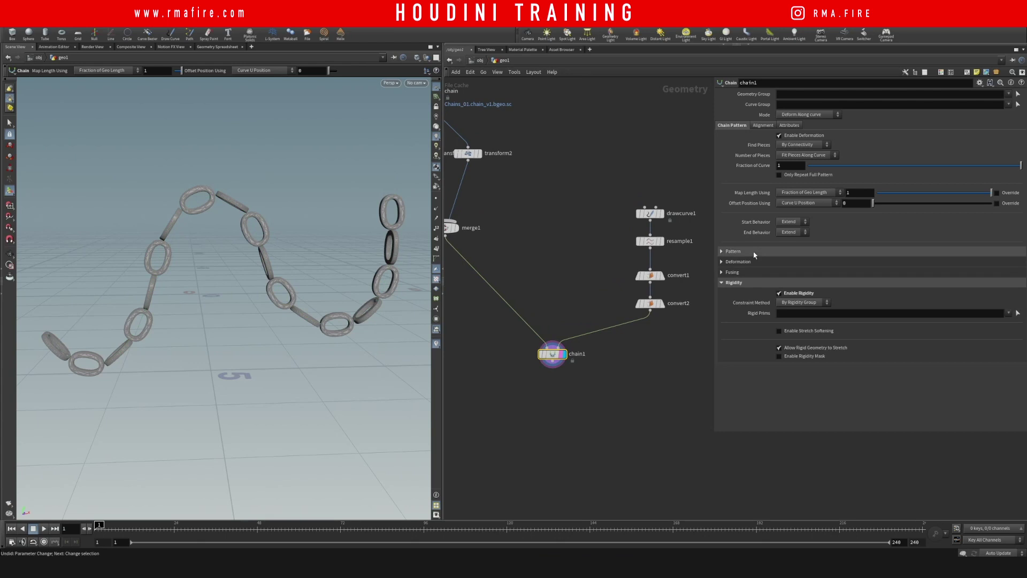
left_click(763, 124)
mouse_move(907, 200)
left_mouse_down()
mouse_move(864, 189)
mouse_move(891, 192)
left_mouse_up()
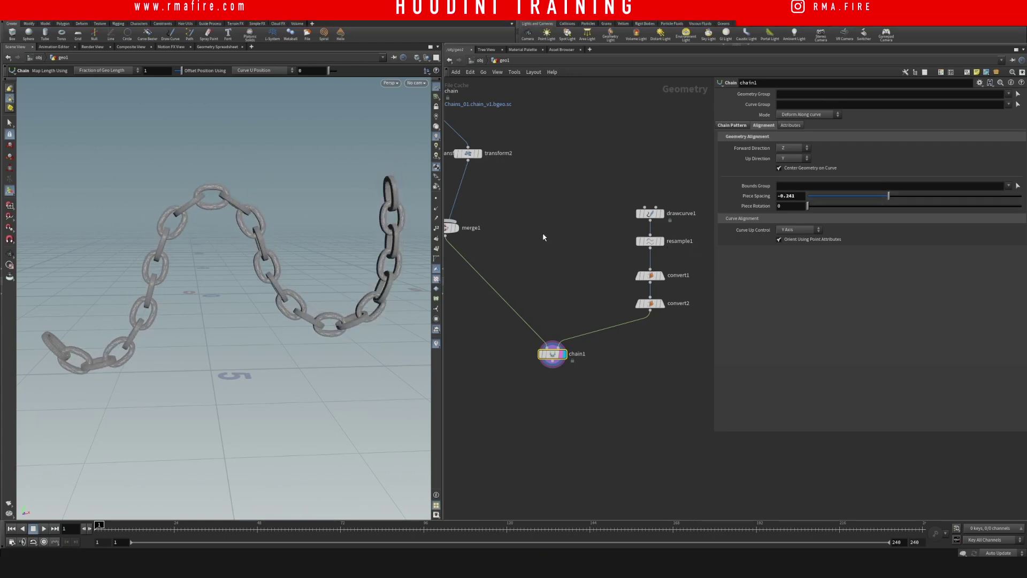
scroll(542, 238, "down", 3)
key("Escape")
left_click_drag(202, 262, 236, 270)
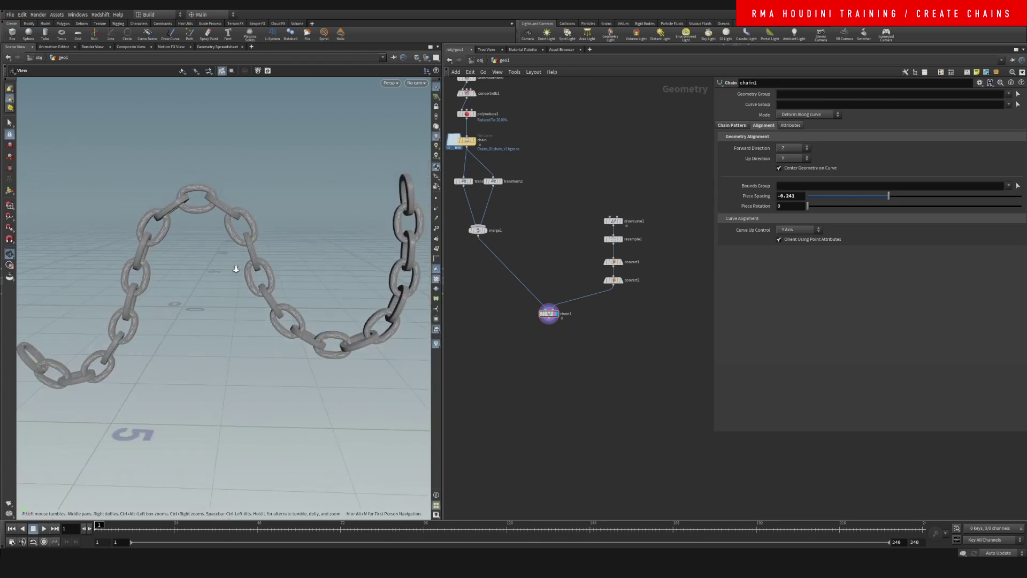
right_click_drag(236, 270, 212, 252)
middle_click_drag(211, 251, 180, 250)
Reduce the transform2 node's Uniform Scale to 0.79 and check the alternating link sizes up close.
middle_click_drag(549, 213, 555, 217)
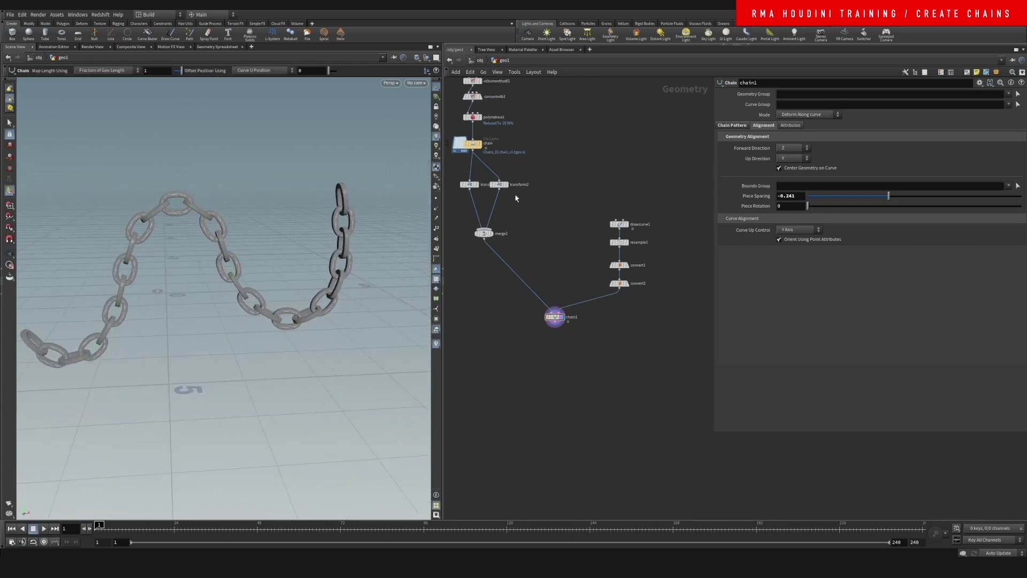
scroll(530, 190, "up", 2)
left_click(516, 183)
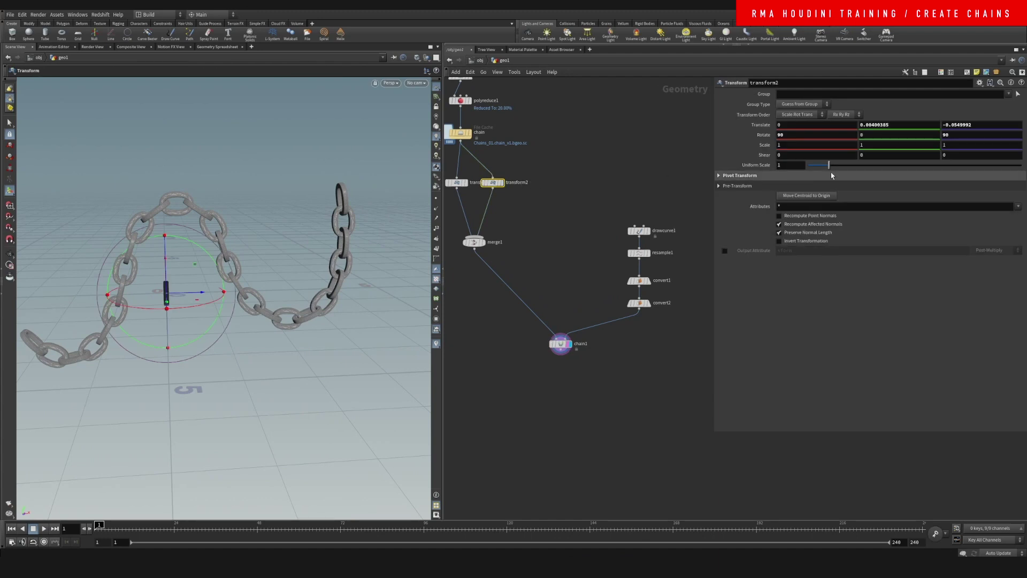
mouse_move(829, 165)
left_mouse_down()
mouse_move(812, 166)
mouse_move(826, 167)
left_mouse_up()
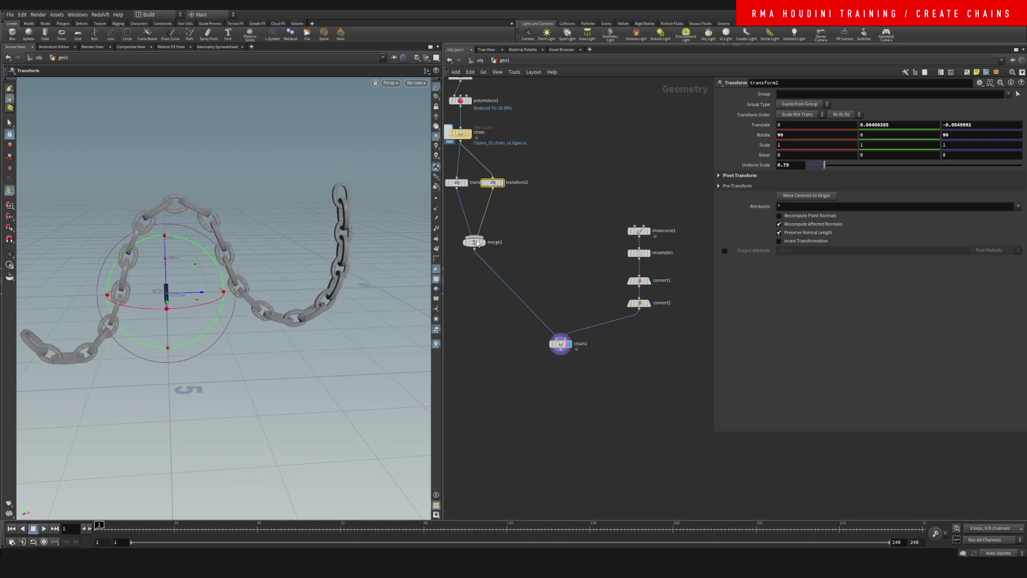
left_click_drag(225, 278, 209, 224, "alt")
right_click_drag(211, 224, 254, 213, "alt")
left_click_drag(256, 214, 297, 234, "alt")
key("Return")
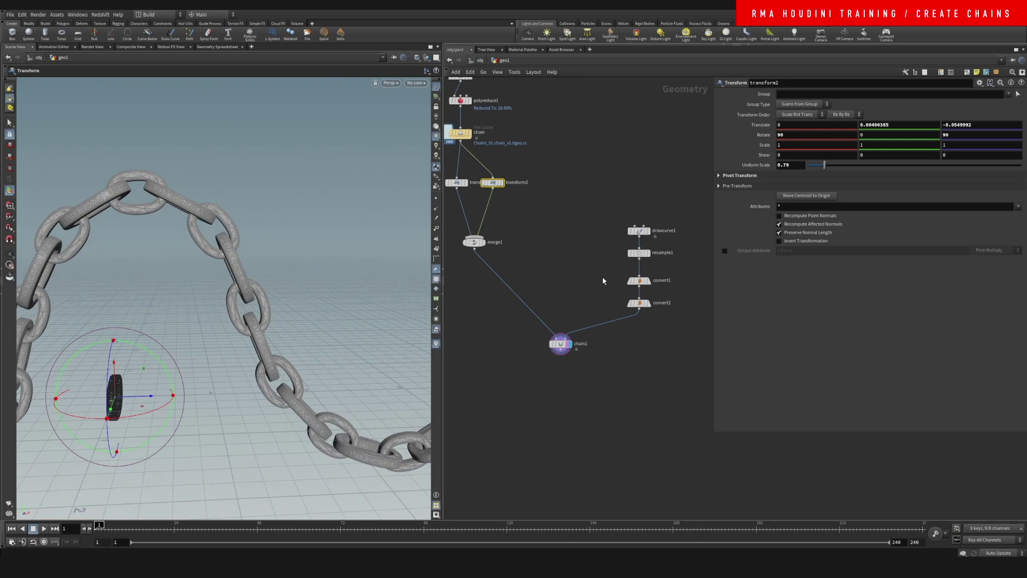
Adjust the Chain node's Piece Spacing to -0.165 and check the fit along the whole chain.
left_click_drag(577, 324, 557, 359)
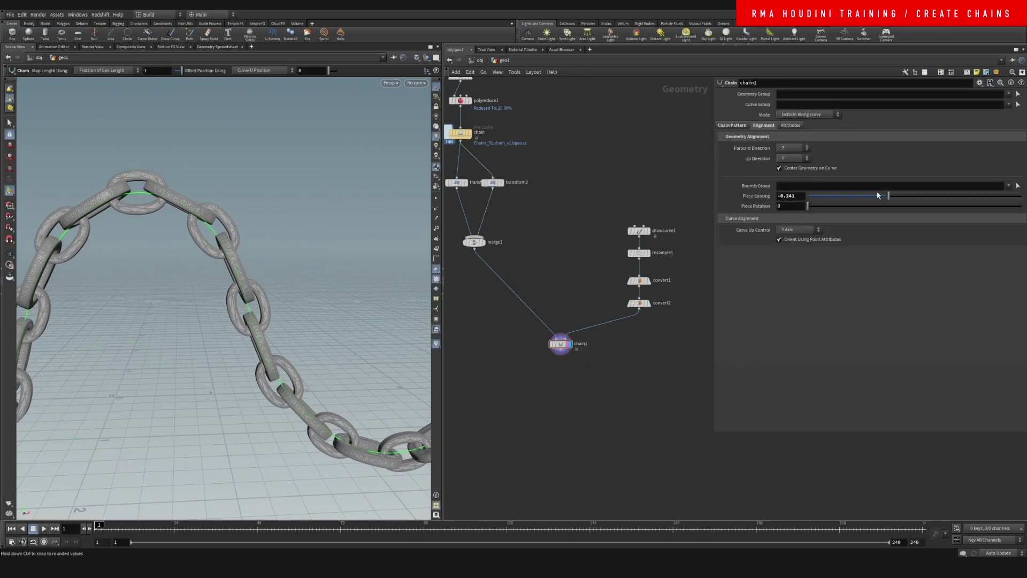
left_click_drag(890, 198, 892, 199)
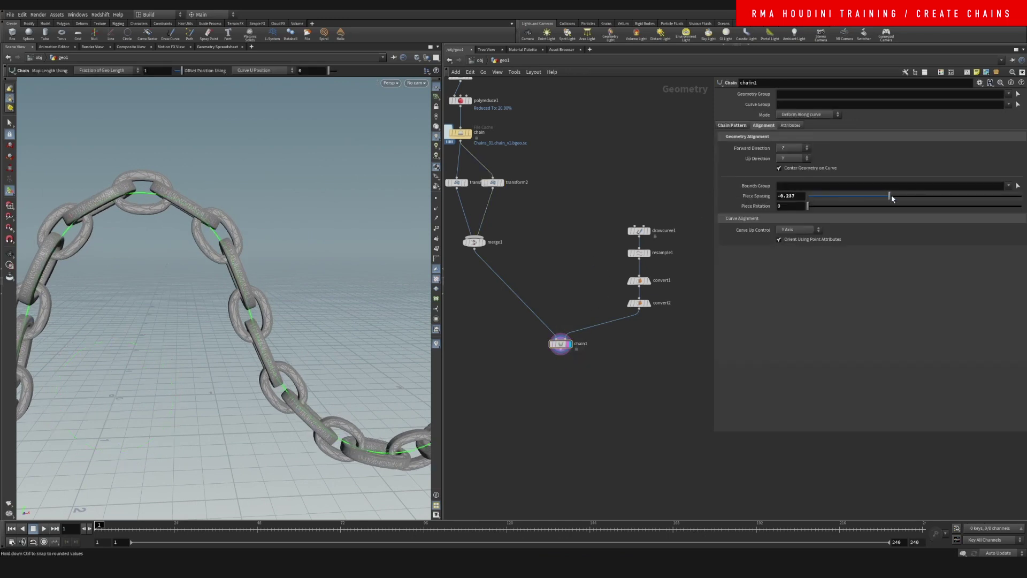
left_click_drag(896, 199, 892, 201)
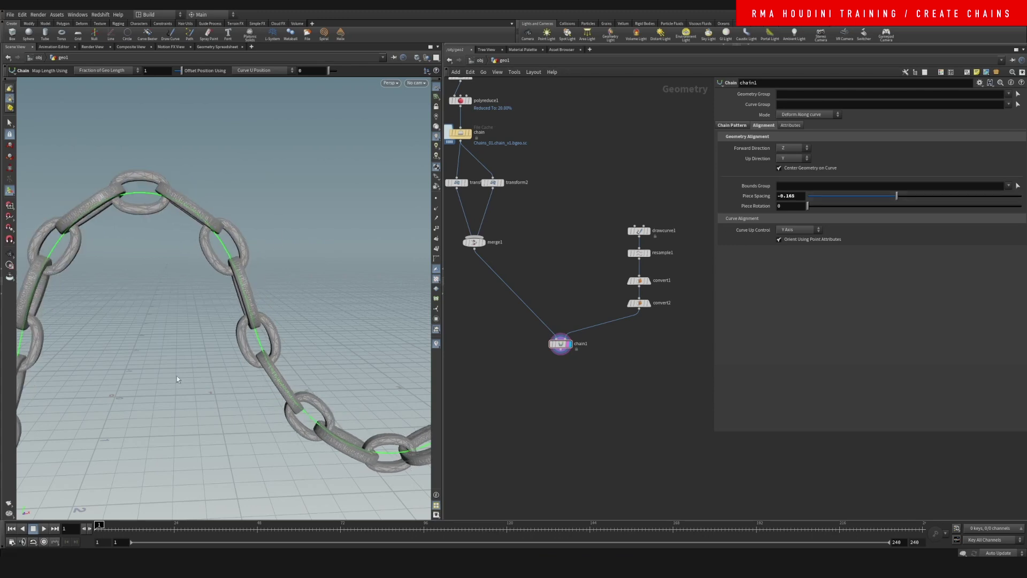
left_click_drag(176, 376, 199, 369, "alt")
right_click_drag(252, 285, 161, 398, "alt")
left_click_drag(237, 313, 329, 308, "alt")
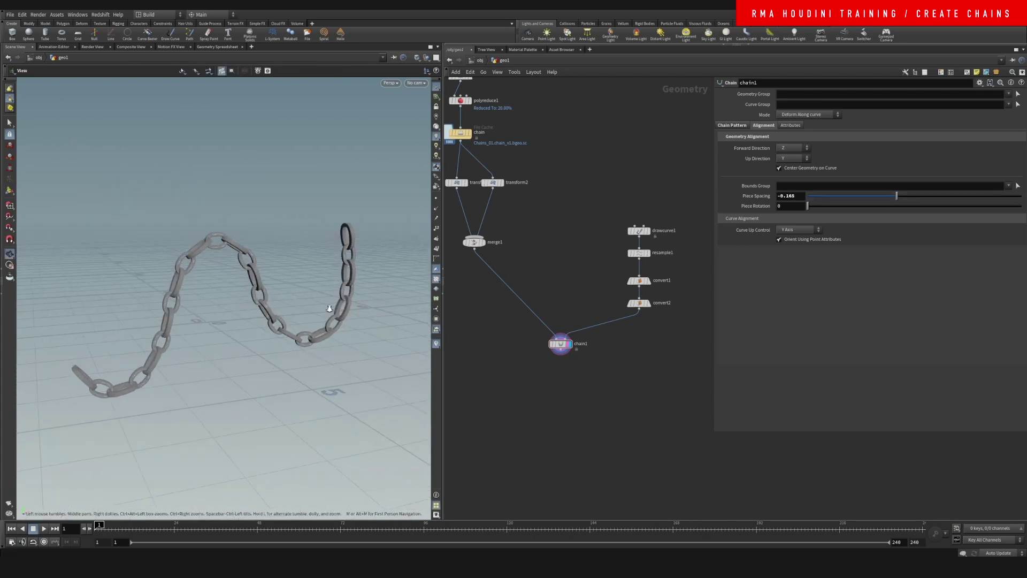
right_click_drag(330, 308, 369, 289, "alt")
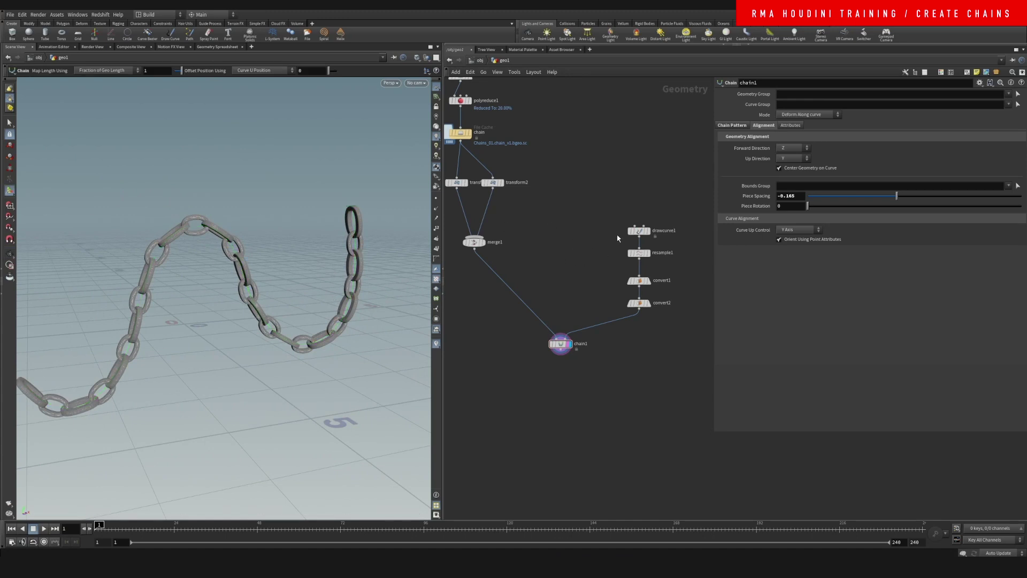
Try out different Piece Rotation values on the Chain node, including 5.71.
left_click_drag(808, 207, 931, 207)
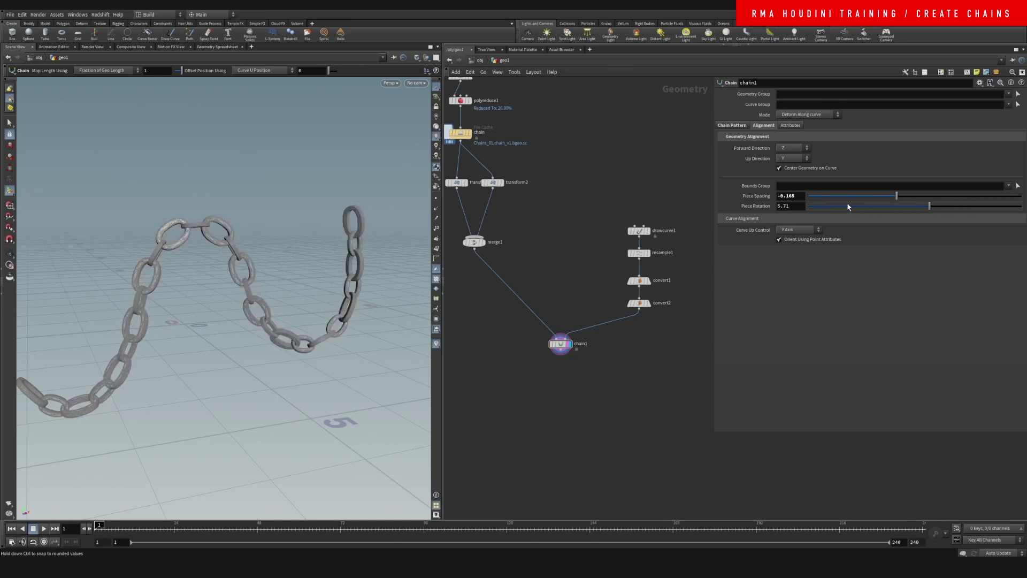
left_click_drag(848, 207, 787, 208)
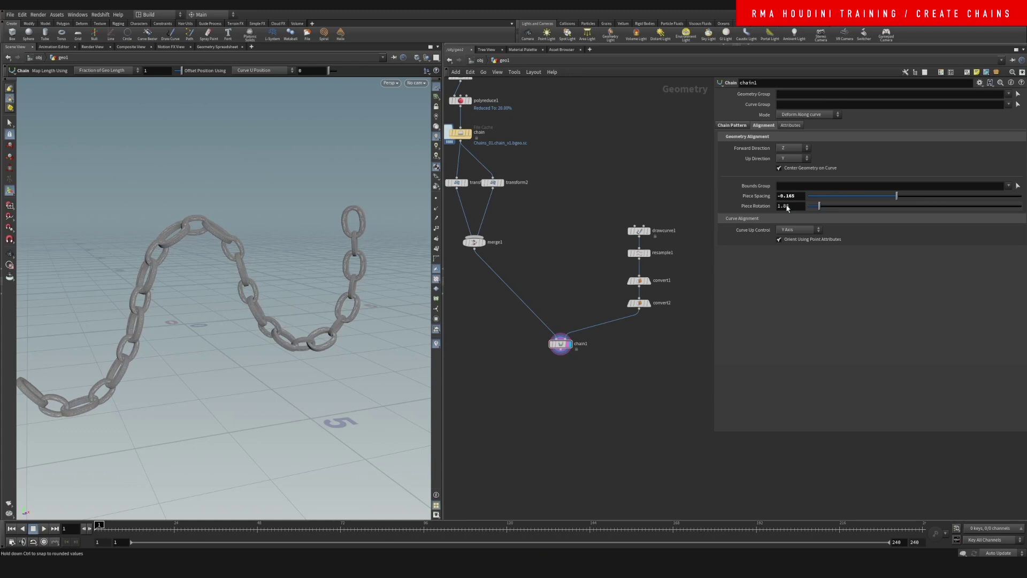
Enable Rotation in the Chain node's Deformation settings, enlarge the rotation ramp display, and set Base Rotation to 37.
left_click(732, 125)
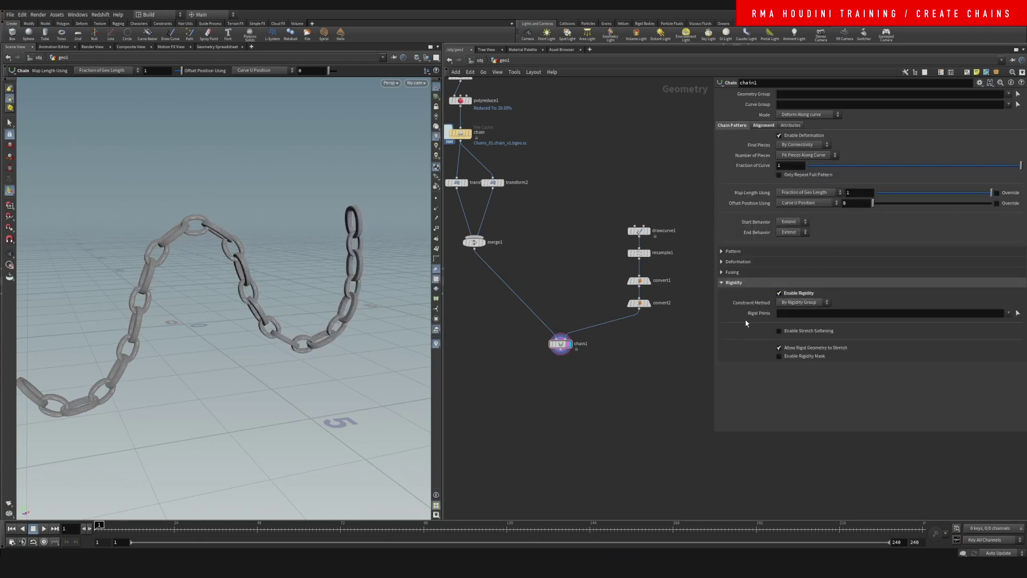
left_click_drag(321, 319, 298, 305)
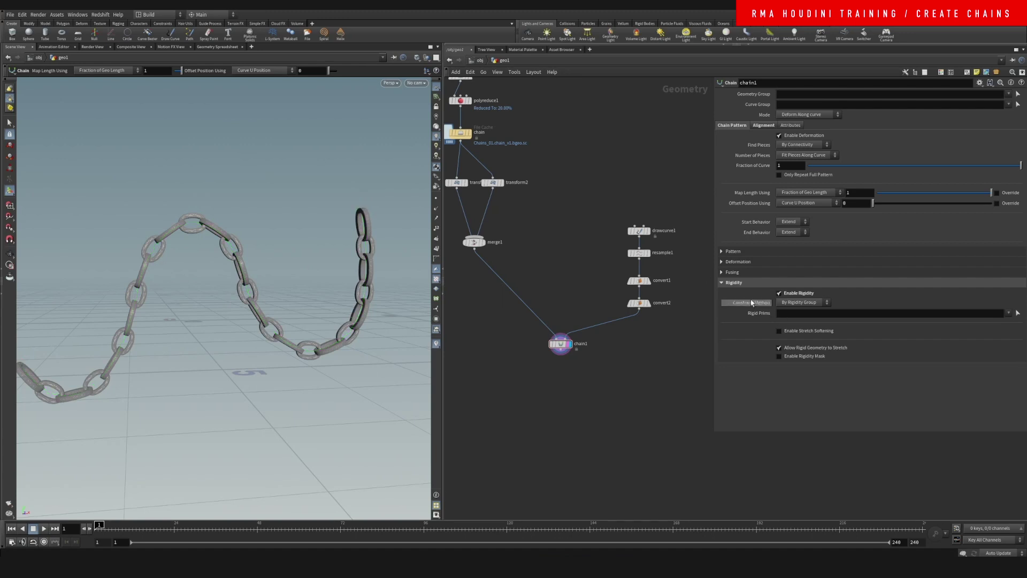
left_click(740, 279)
left_click(749, 262)
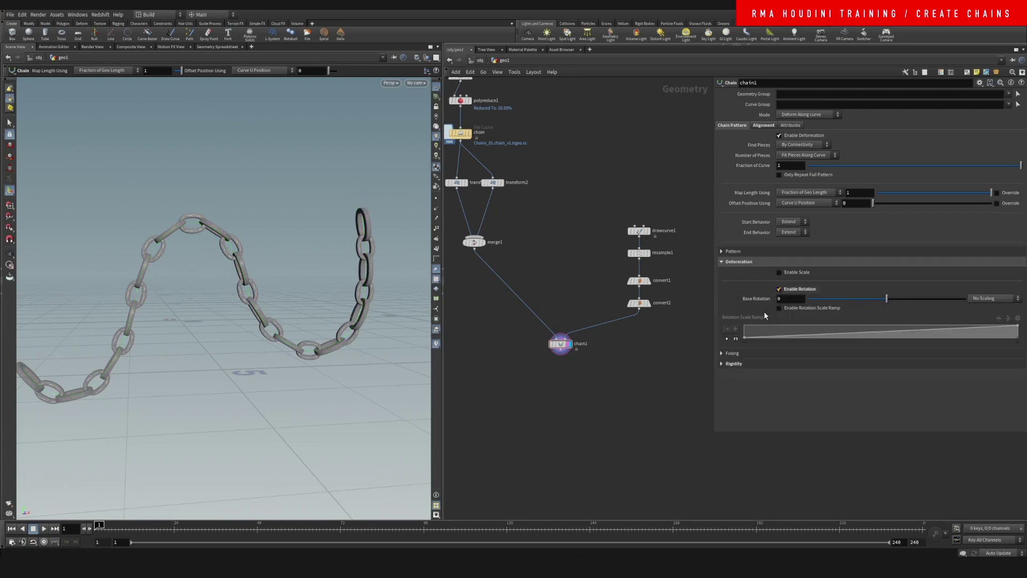
left_click(735, 339)
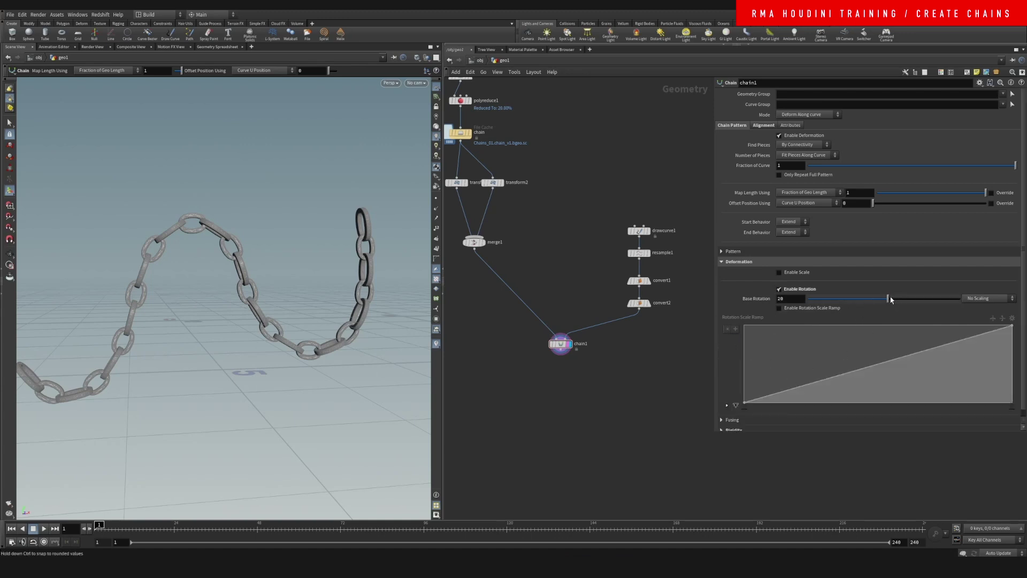
left_click_drag(891, 300, 892, 299)
left_click(993, 299)
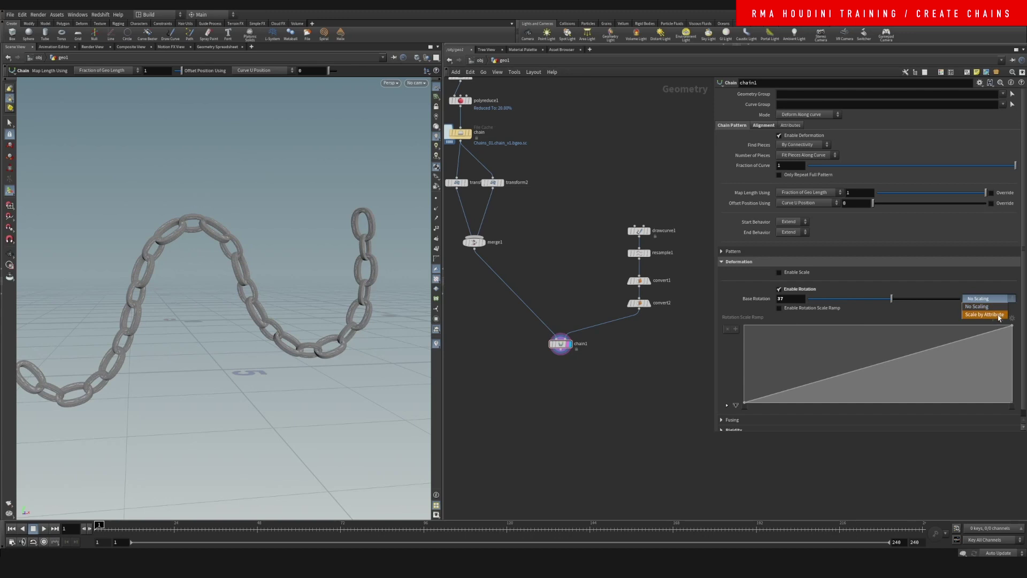
left_click(911, 297)
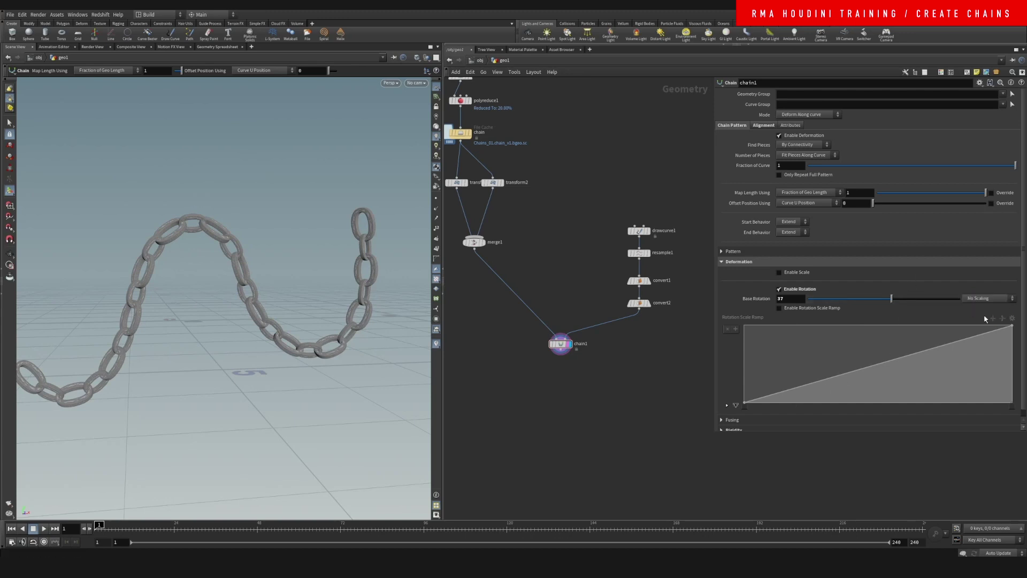
left_click(989, 299)
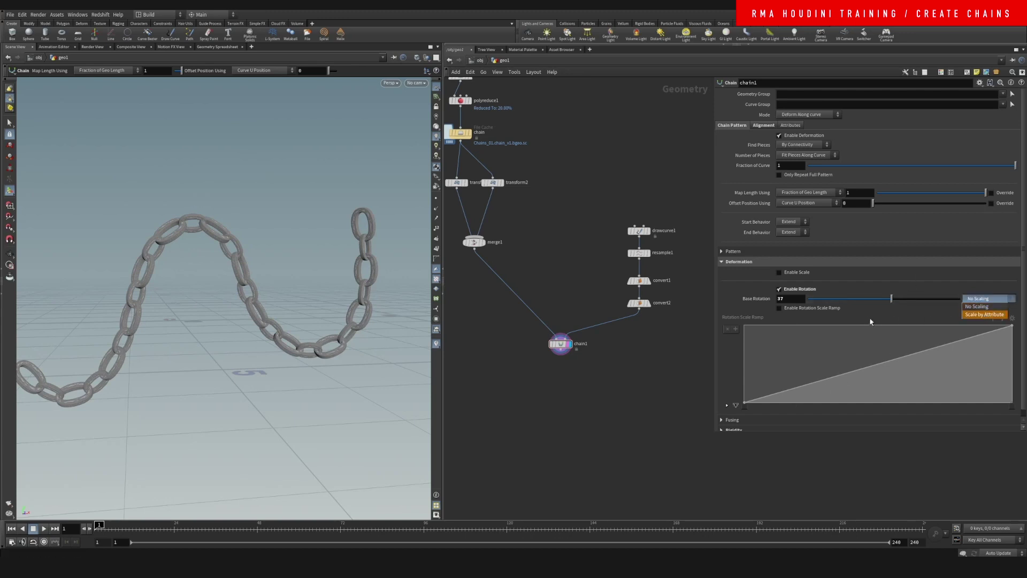
left_click(854, 320)
Enable the Rotation Scale Ramp on the Chain node and raise Base Rotation to 164.
left_click(824, 309)
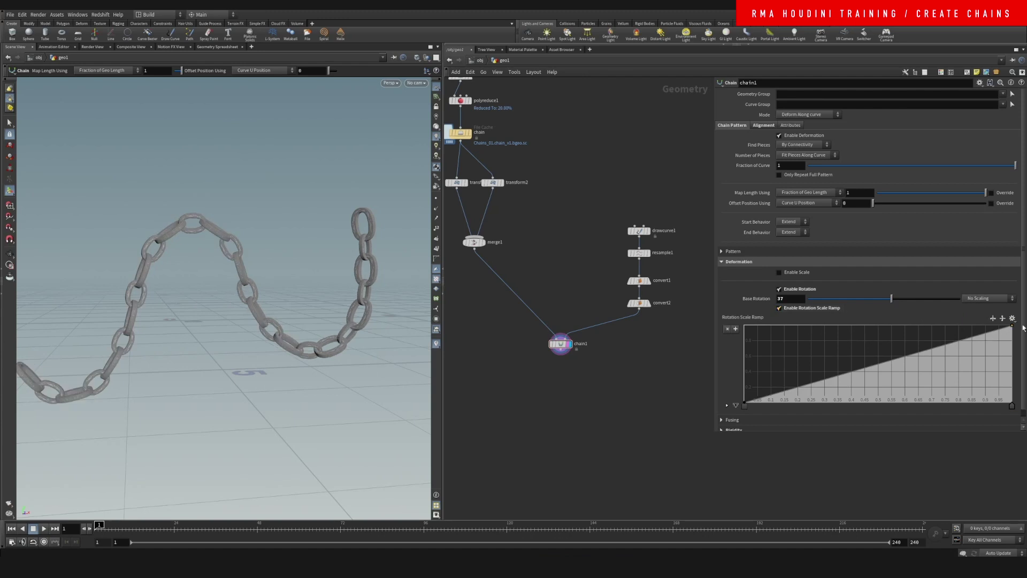
scroll(996, 328, "down", 1)
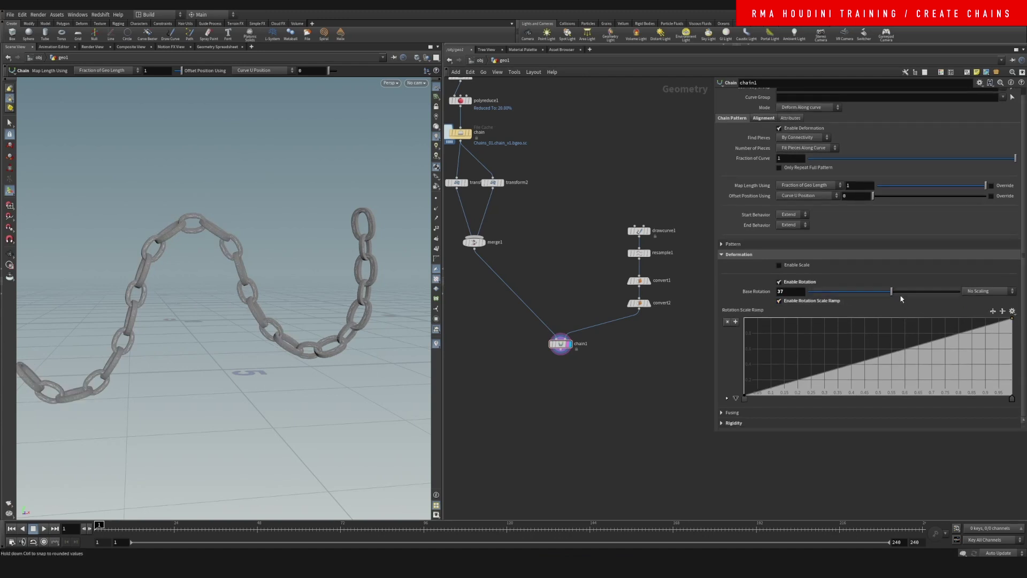
left_click_drag(905, 294, 918, 292)
Add four points to the Rotation Scale Ramp, rising steeply near the start, descending to about 0.87, and check the links' twist.
left_click_drag(816, 377, 815, 353)
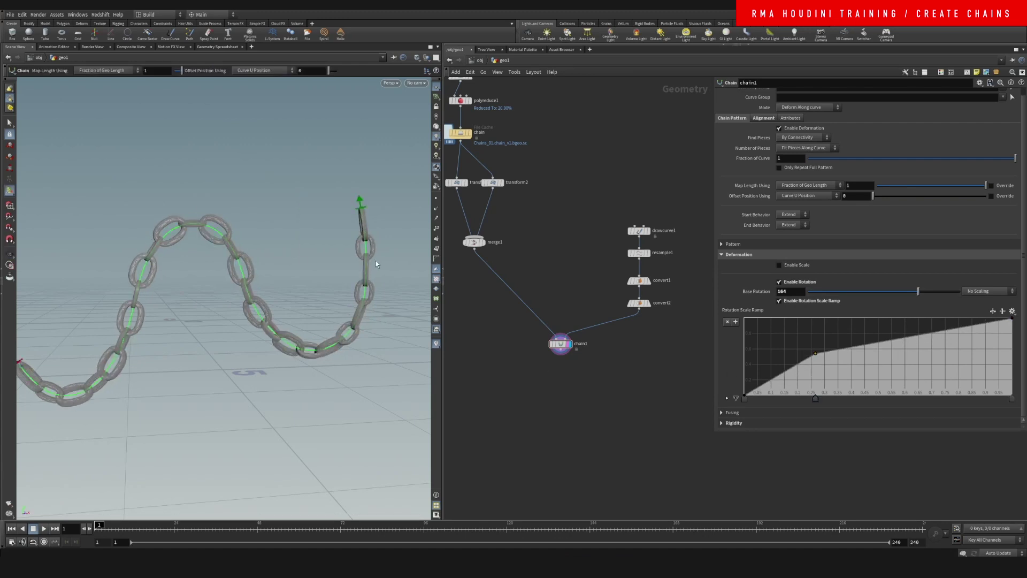
left_click(882, 340)
left_click_drag(885, 372, 884, 369)
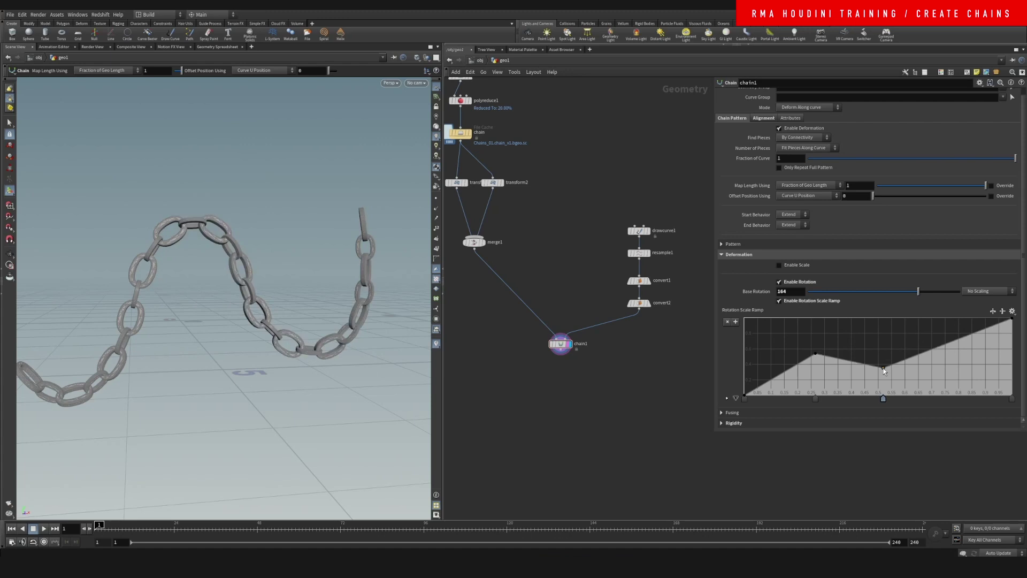
left_click_drag(975, 333, 978, 378)
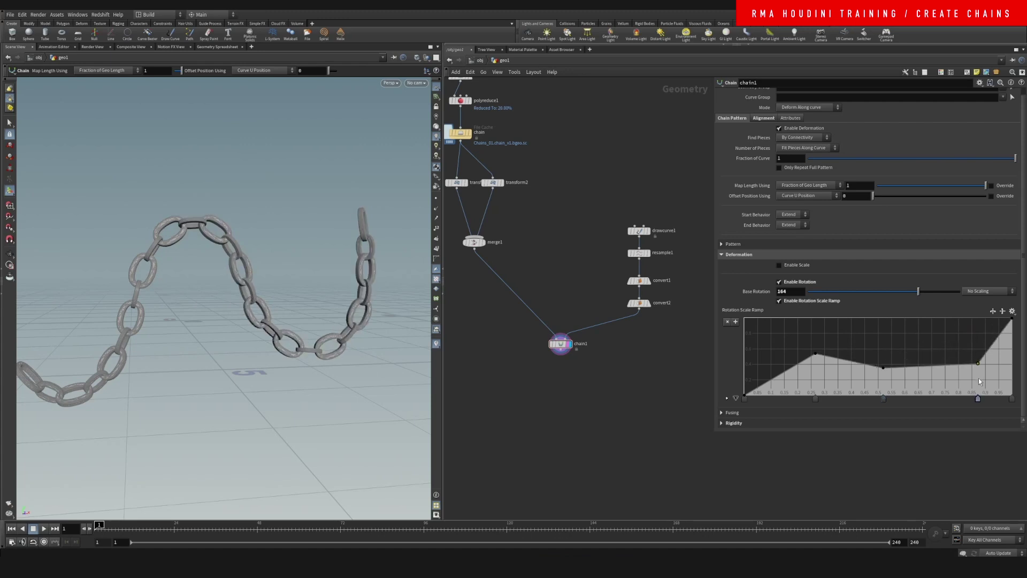
left_click_drag(768, 384, 759, 345)
key("space")
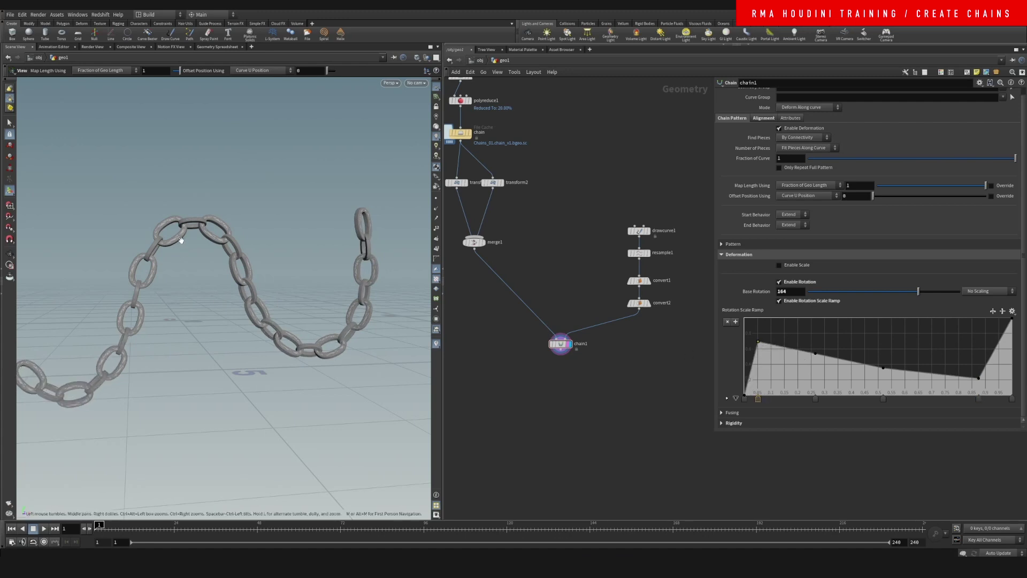
middle_click_drag(216, 230, 225, 225)
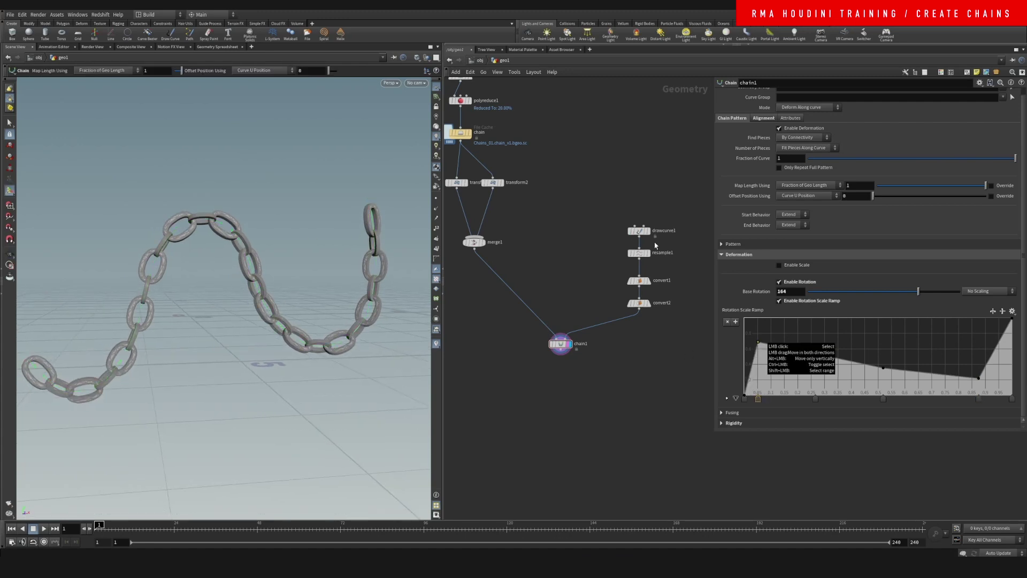
middle_click_drag(567, 245, 565, 257)
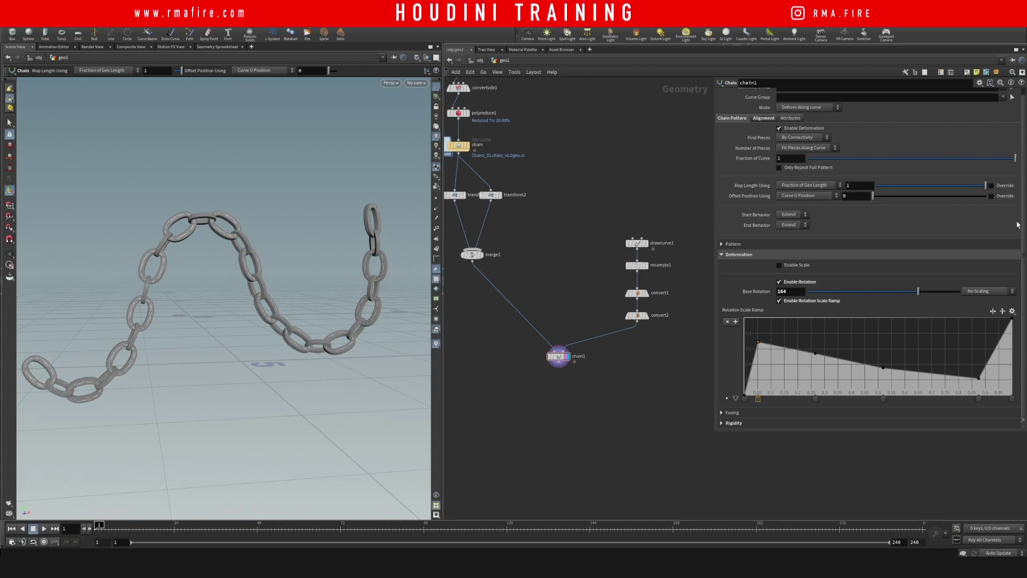
Try a Map Length of about 0.28 and a Curve U offset up to about 0.32, restoring them to 1 and 0.
left_click_drag(1022, 218, 1002, 208)
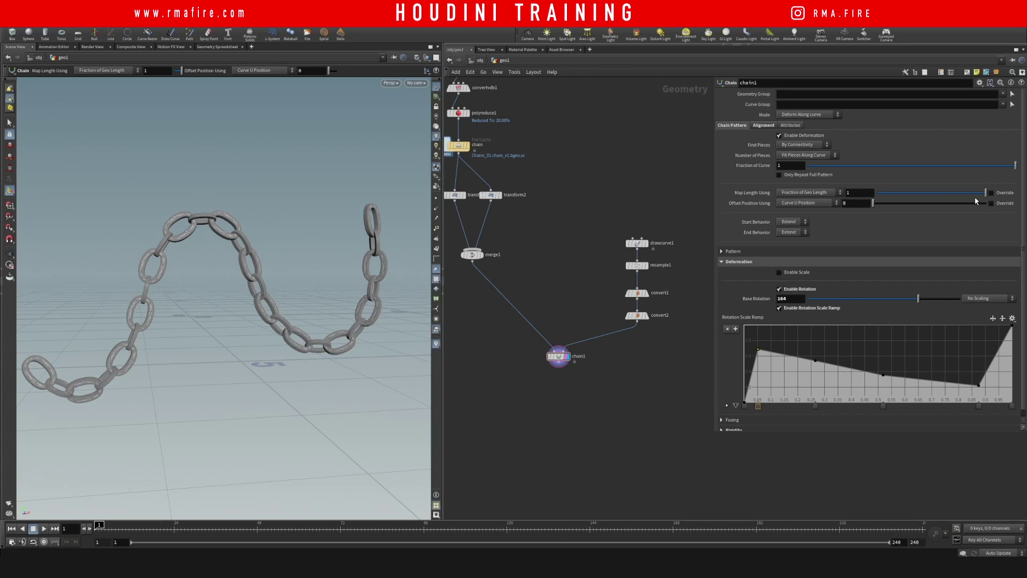
left_click_drag(986, 193, 908, 191)
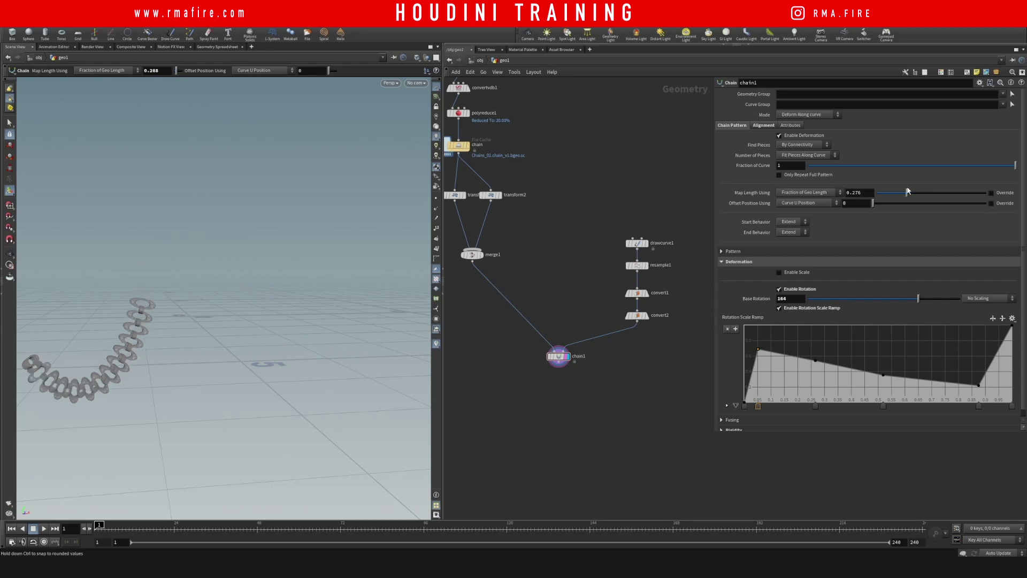
left_click(986, 192)
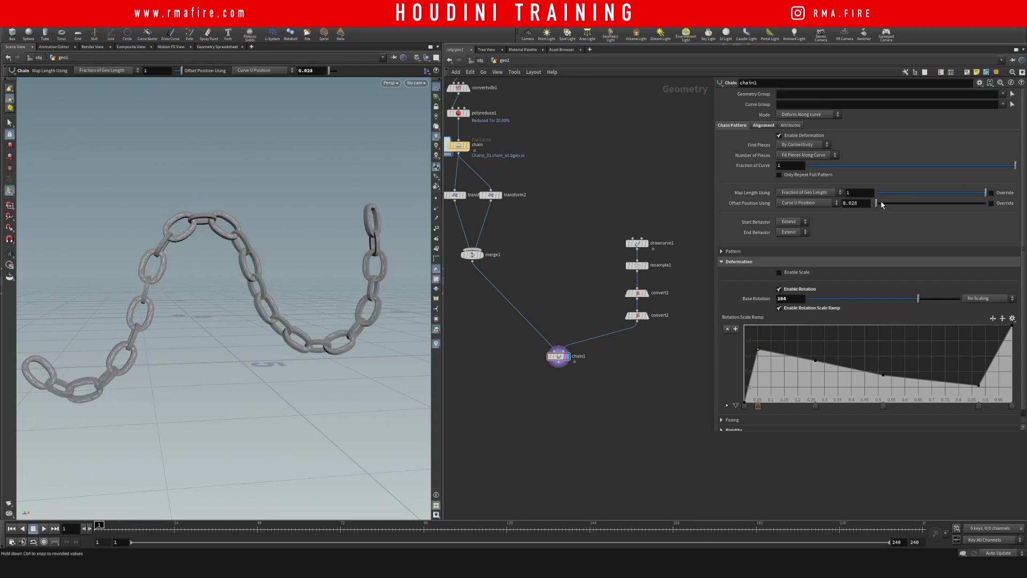
left_click_drag(883, 205, 838, 204)
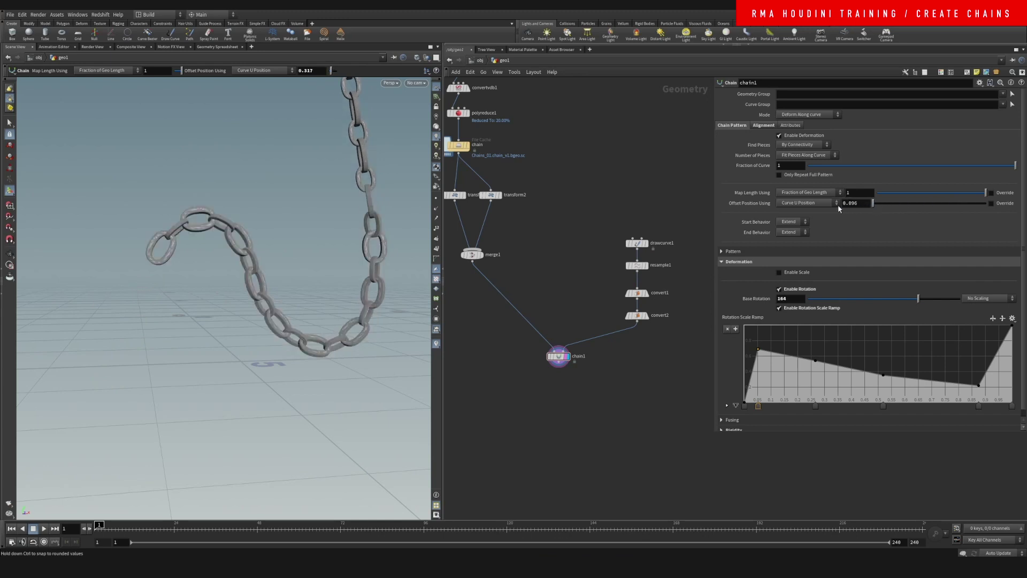
Collapse the Chain node's Deformation settings and examine its Pattern settings, including Offset.
middle_click_drag(592, 319, 564, 295)
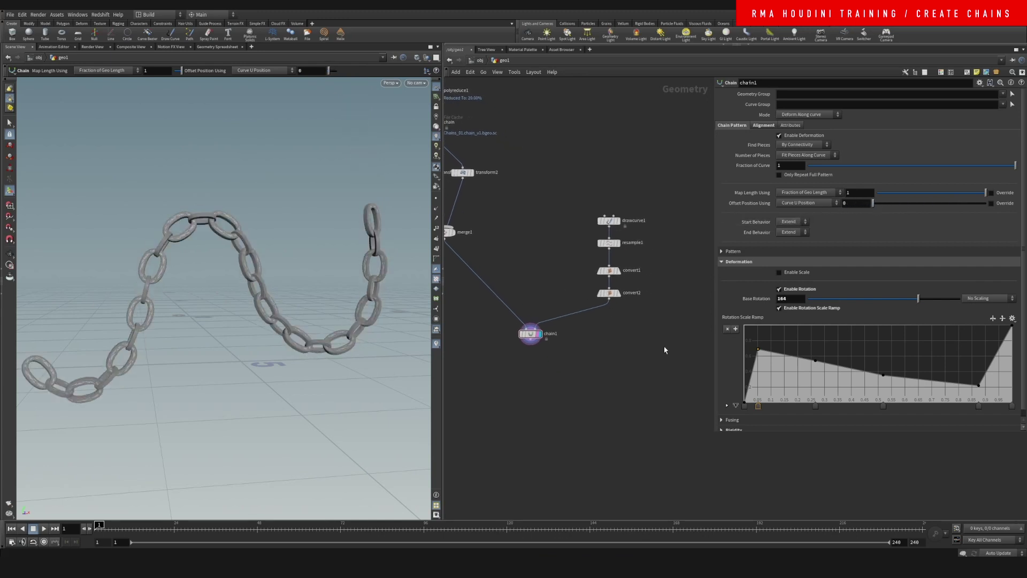
left_click(722, 262)
left_click(721, 252)
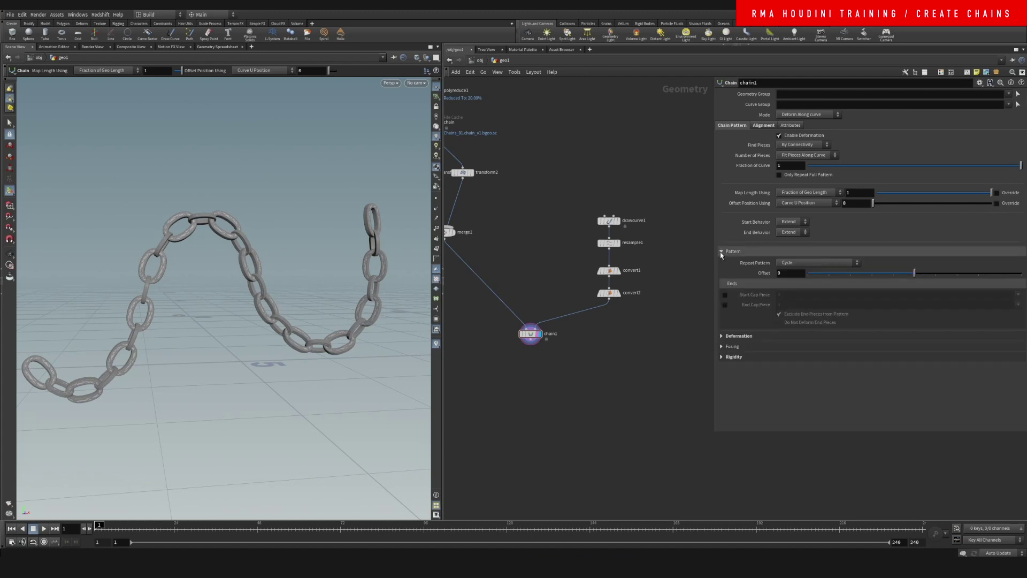
mouse_move(915, 273)
left_mouse_down()
mouse_move(883, 275)
mouse_move(914, 273)
left_mouse_up()
middle_click_drag(631, 329, 623, 294)
left_click(721, 251)
Move the chain1 node farther down from convert2 to free space in the network.
left_click_drag(555, 319, 537, 359)
scroll(640, 294, "up", 3)
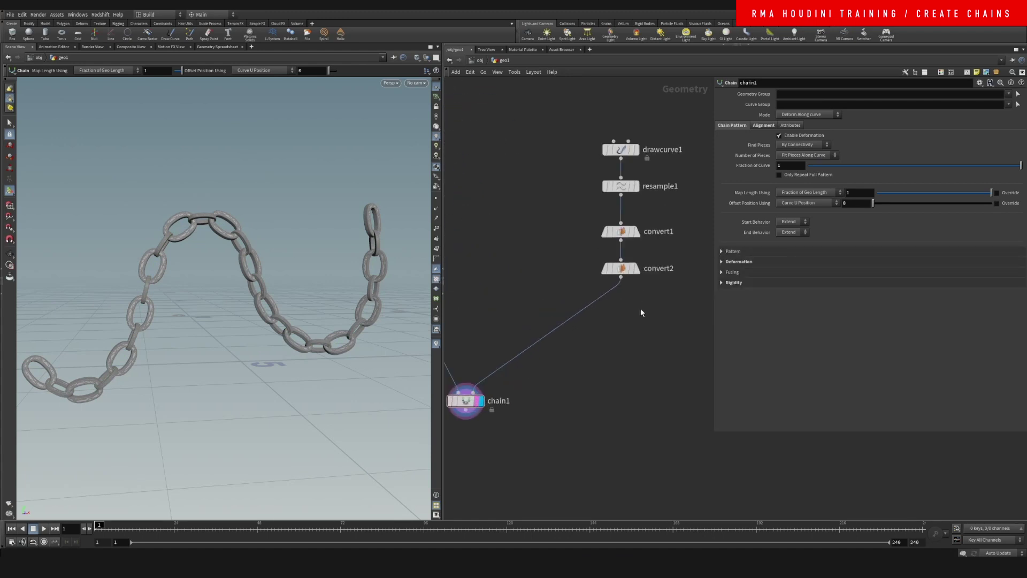
middle_click_drag(628, 335, 592, 322)
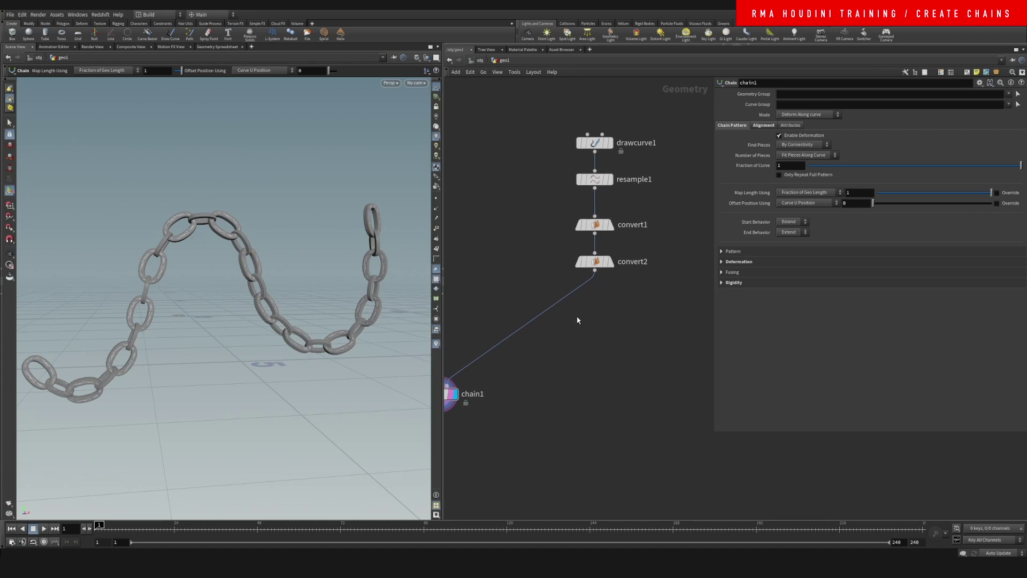
Display convert2 and use an Edit node to move points 99-105 at the curve's upright end away from their original position.
middle_click_drag(360, 284, 340, 290, "alt")
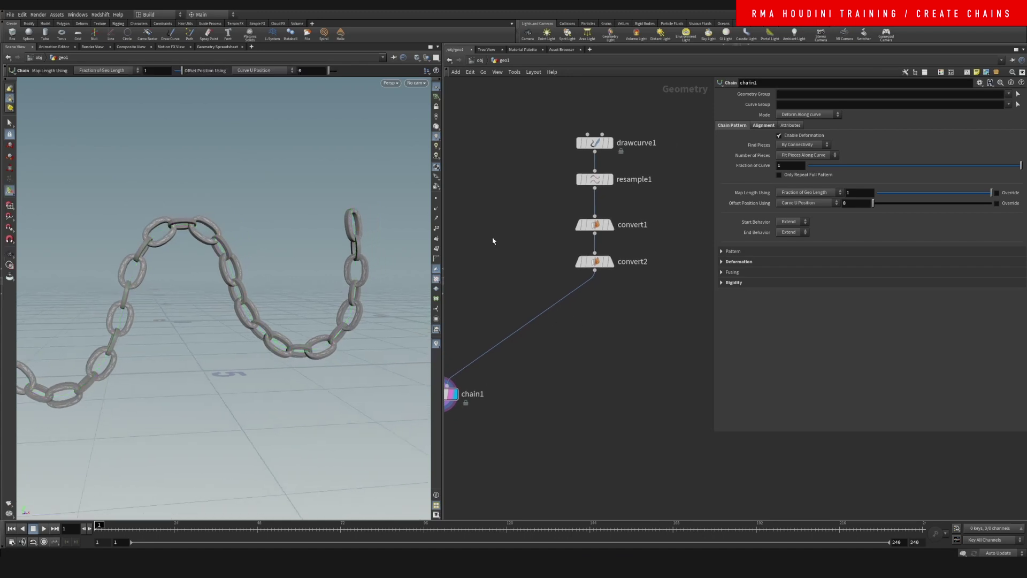
left_click(604, 263)
left_click(607, 263)
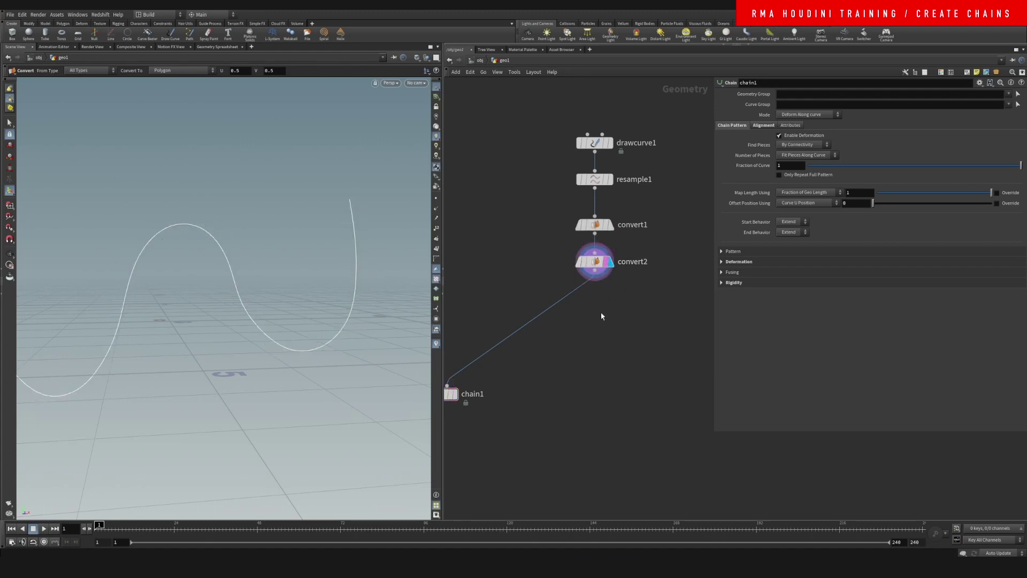
left_click(9, 122)
left_click_drag(323, 166, 392, 268)
key("t")
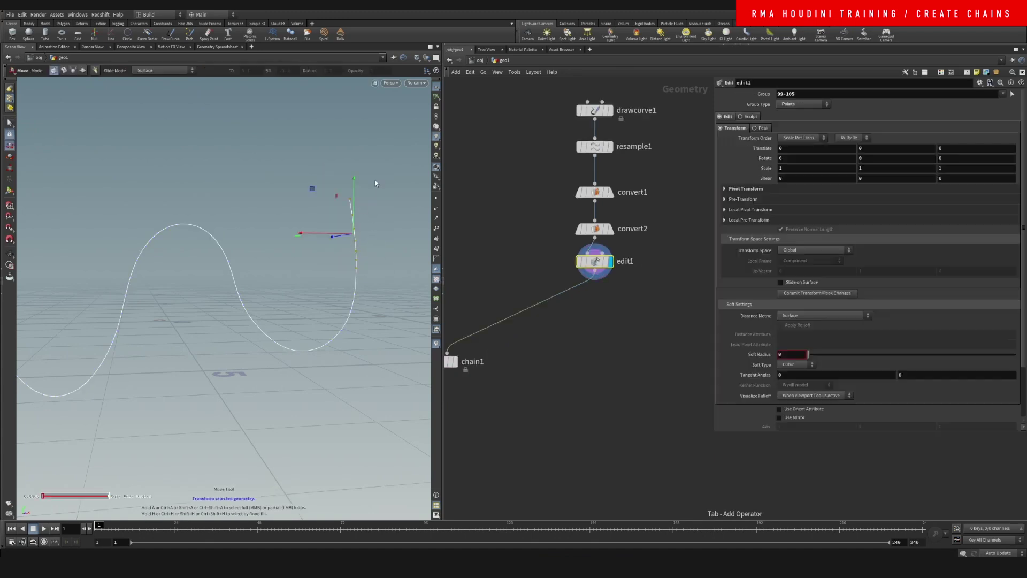
middle_click_drag(333, 150, 393, 166)
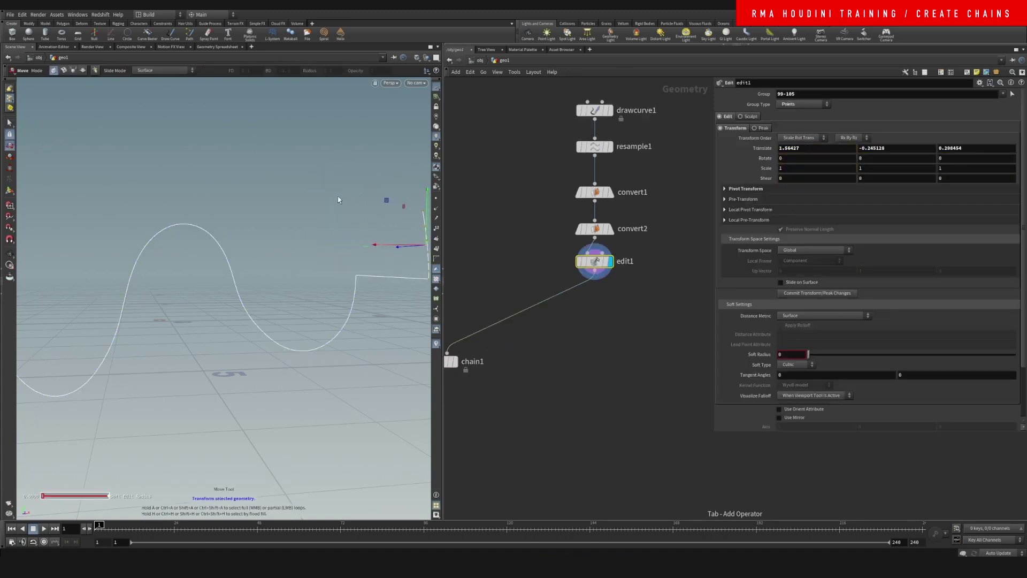
right_click_drag(328, 205, 289, 275, "alt")
left_click_drag(289, 275, 284, 330, "alt")
middle_click_drag(284, 330, 152, 370)
left_click_drag(259, 289, 337, 275, "alt")
Set the Edit node's Soft Radius to 5 so the end points' move falls off smoothly along the curve.
left_click_drag(846, 352, 1015, 355)
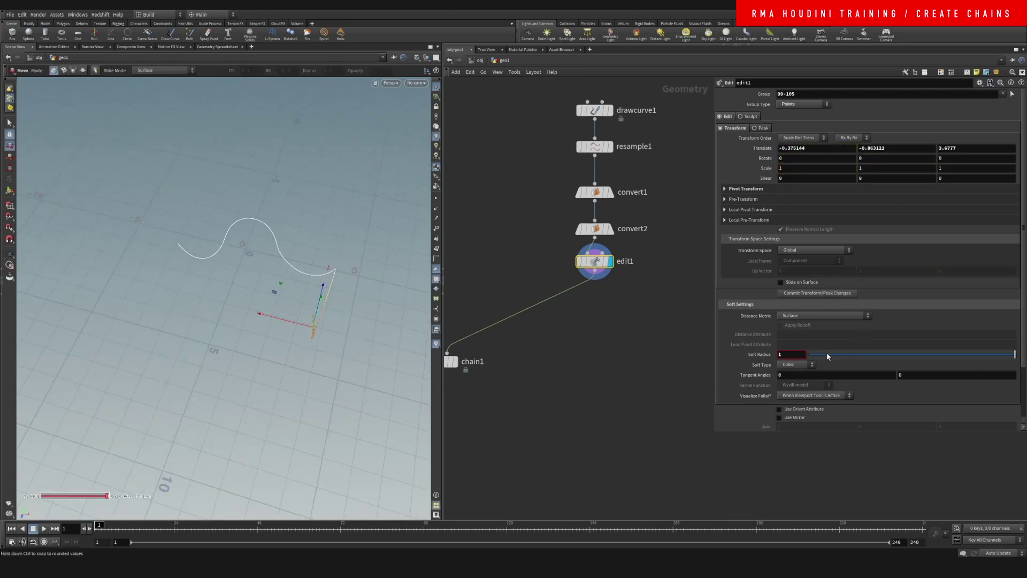
middle_click_drag(792, 355, 822, 337)
key("Escape")
left_click_drag(285, 362, 339, 253)
key("t")
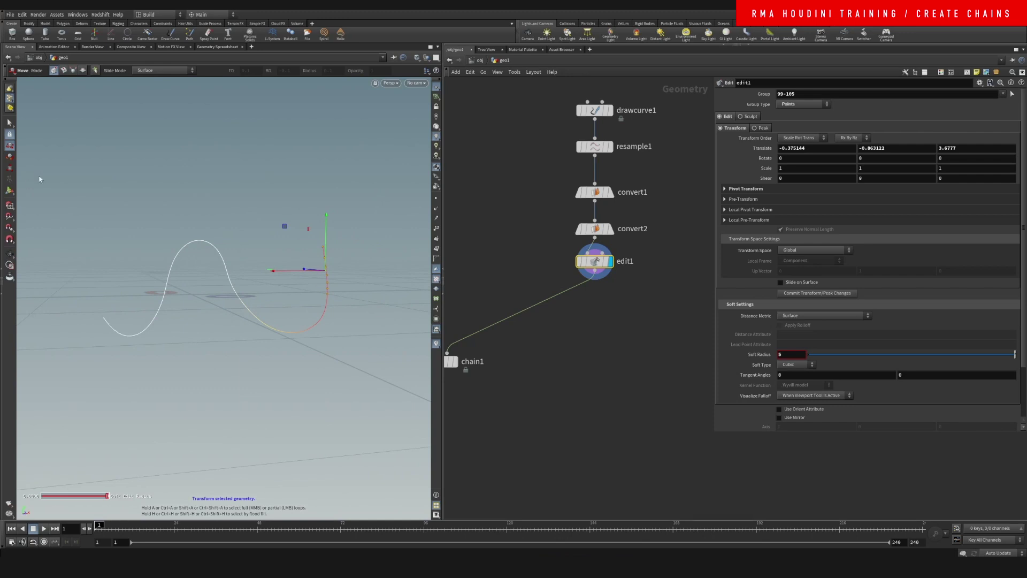
Select points 0-2 at the curve's opposite end and move them outward and up with the soft falloff.
left_click(9, 123)
left_click_drag(96, 315, 118, 332)
key("t")
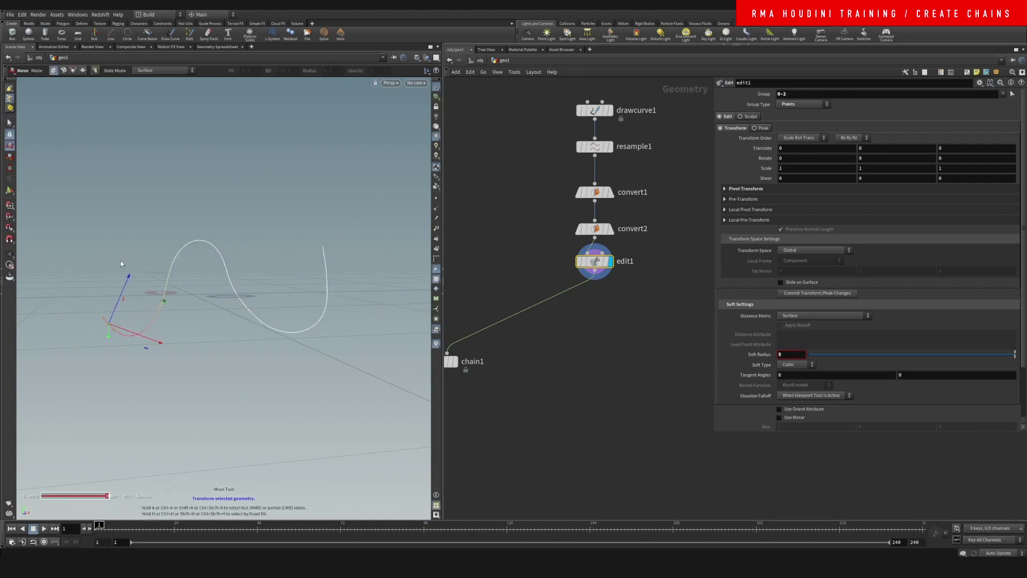
middle_click_drag(120, 261, 67, 227)
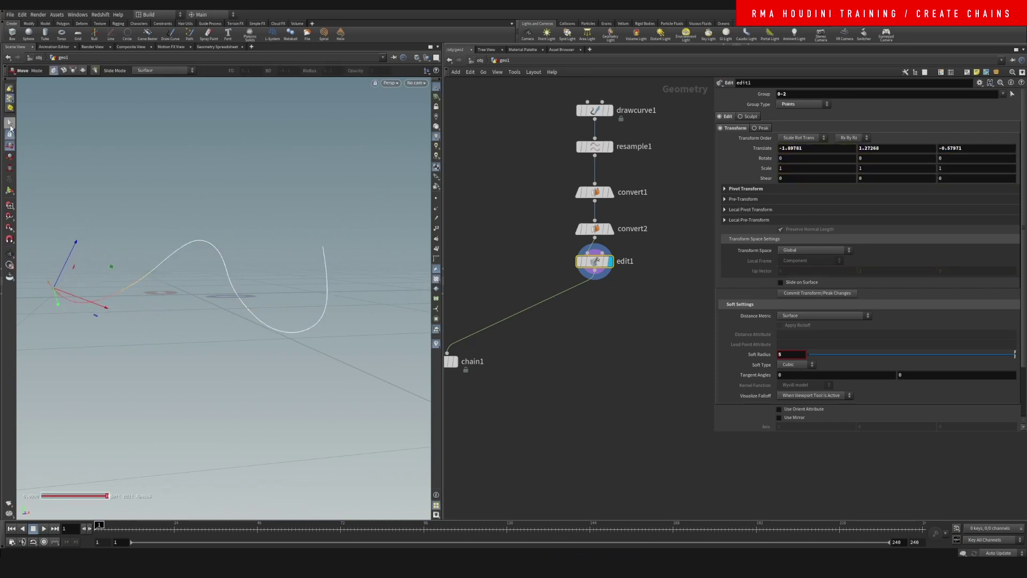
Select points 45-55 around the curve's middle crest and shift them back and slightly up with the soft falloff.
right_click(10, 126)
left_click(182, 208)
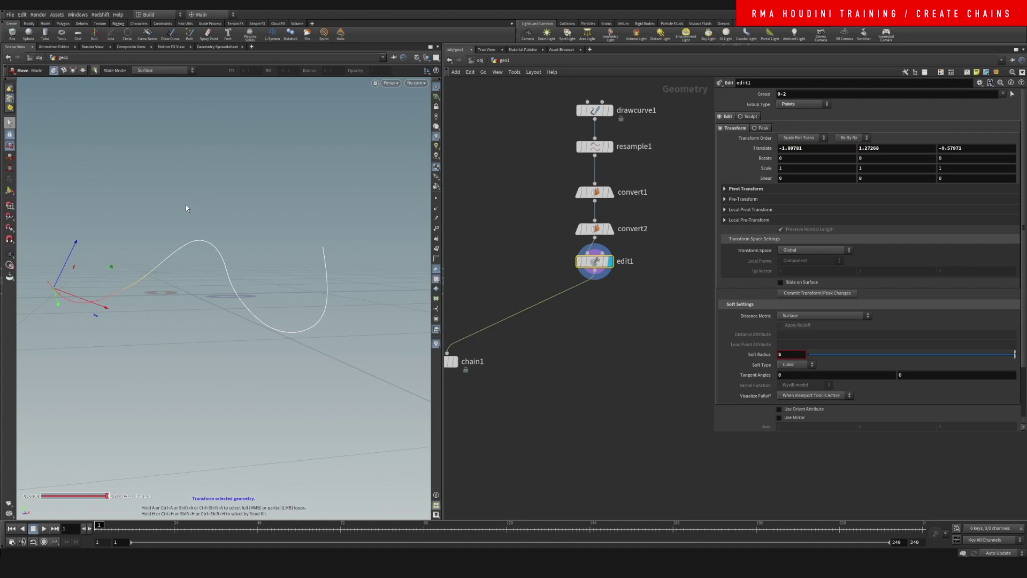
right_click(10, 123)
left_click(45, 144)
key("t")
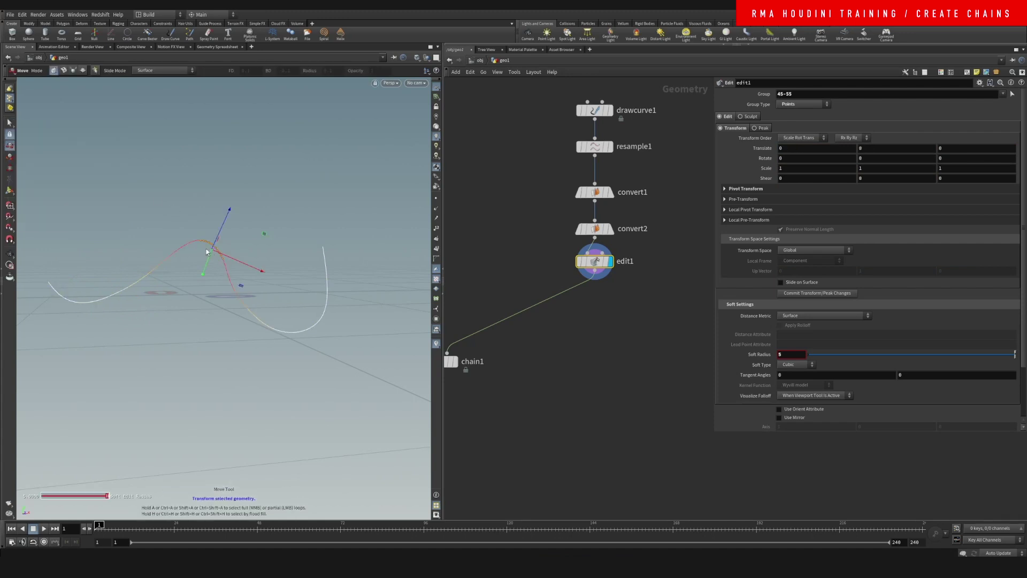
left_click_drag(209, 252, 172, 312, "alt")
middle_click_drag(178, 252, 197, 207)
left_click_drag(213, 246, 249, 201, "alt")
key("t")
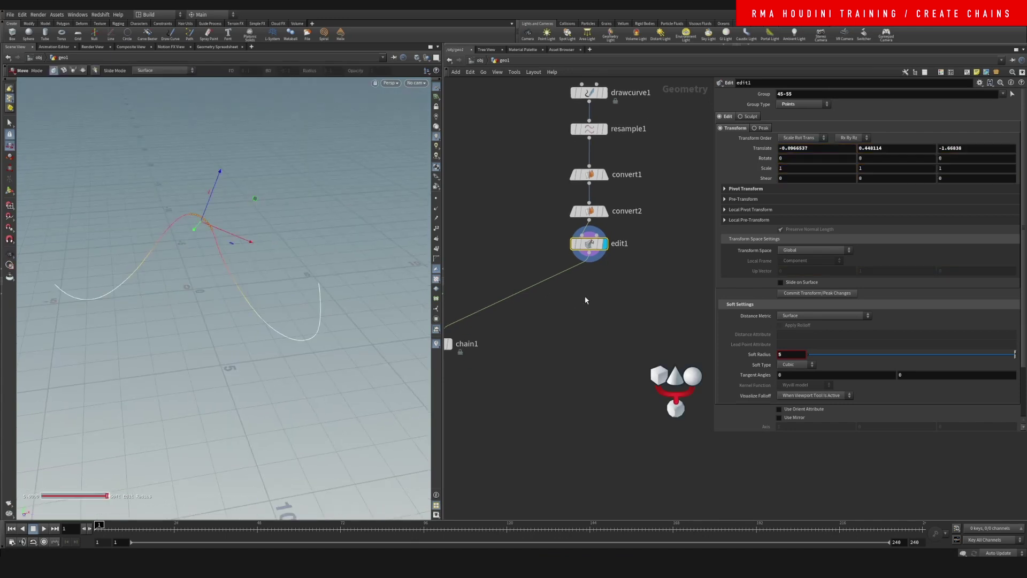
Add a Blend Shapes node and place it below edit1.
key("Tab")
type("blends")
key("Return")
left_click(596, 289)
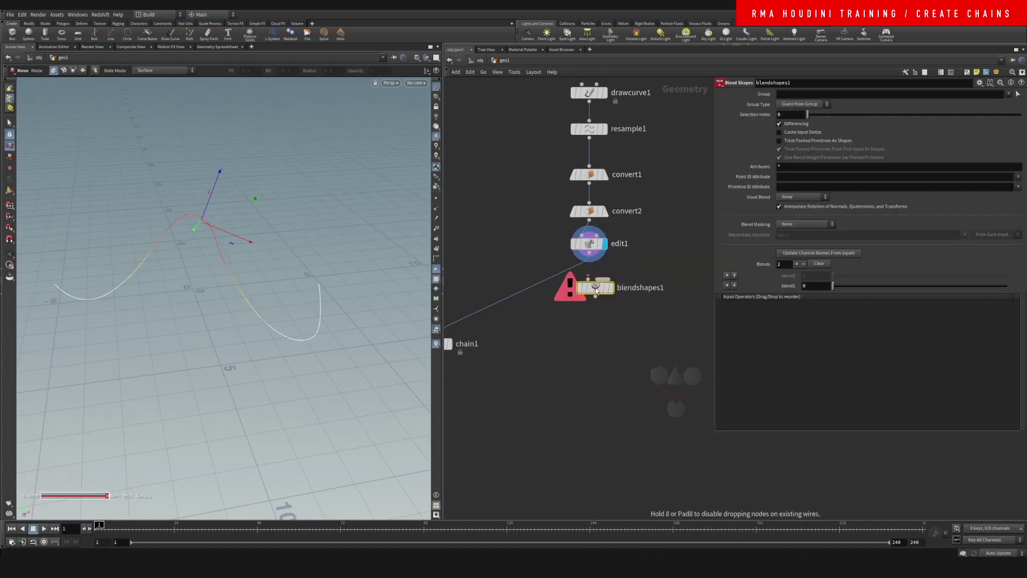
left_click_drag(594, 290, 598, 324)
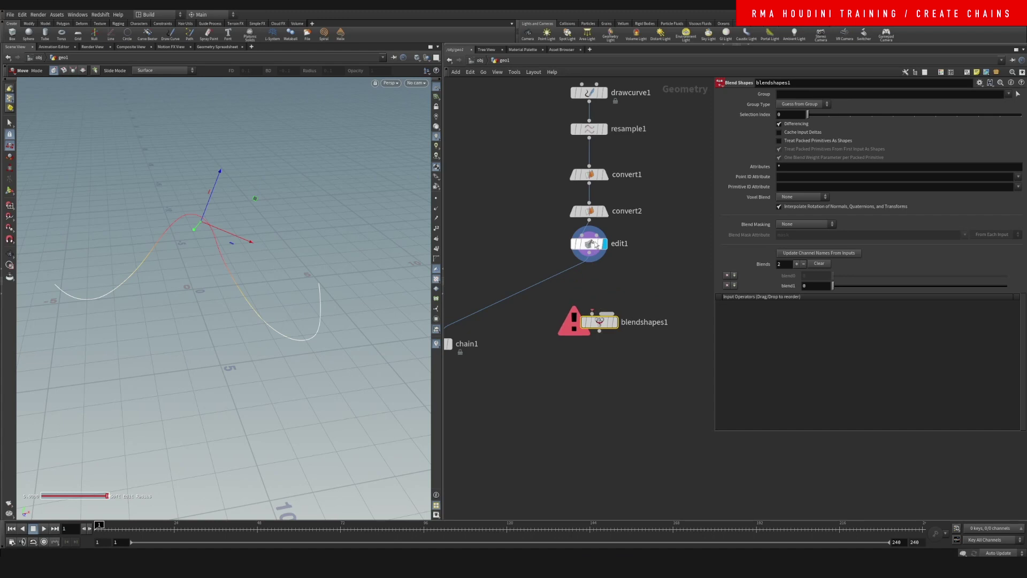
Move edit1 aside, then connect edit1 and convert2 to the Blend Shapes node's first and second inputs.
left_click_drag(590, 243, 547, 245)
left_click(547, 254)
left_click(591, 314)
left_click_drag(606, 313, 589, 219)
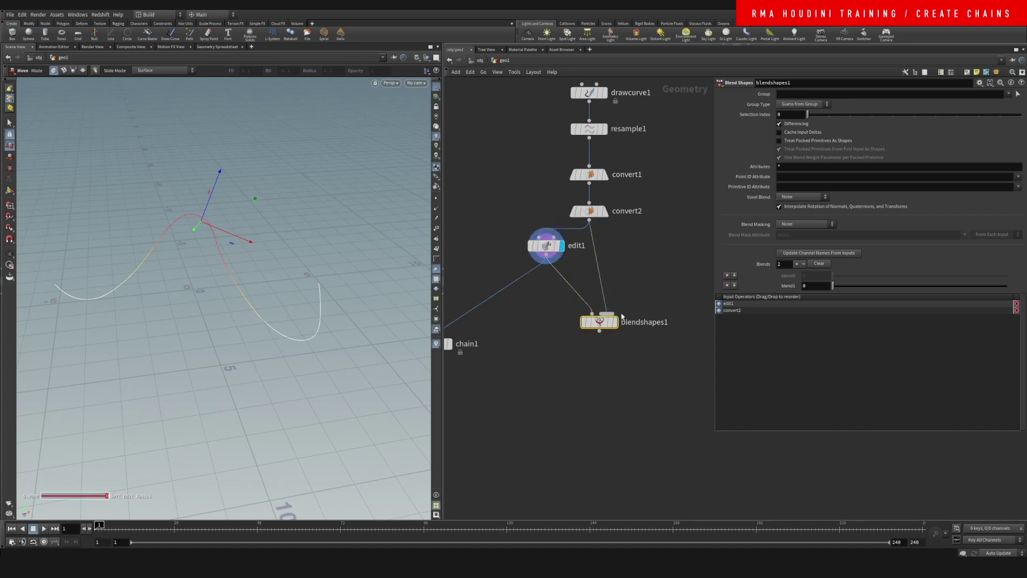
Position and display the Blend Shapes node, and raise its blend1 value to 1.
left_click_drag(604, 325, 594, 312)
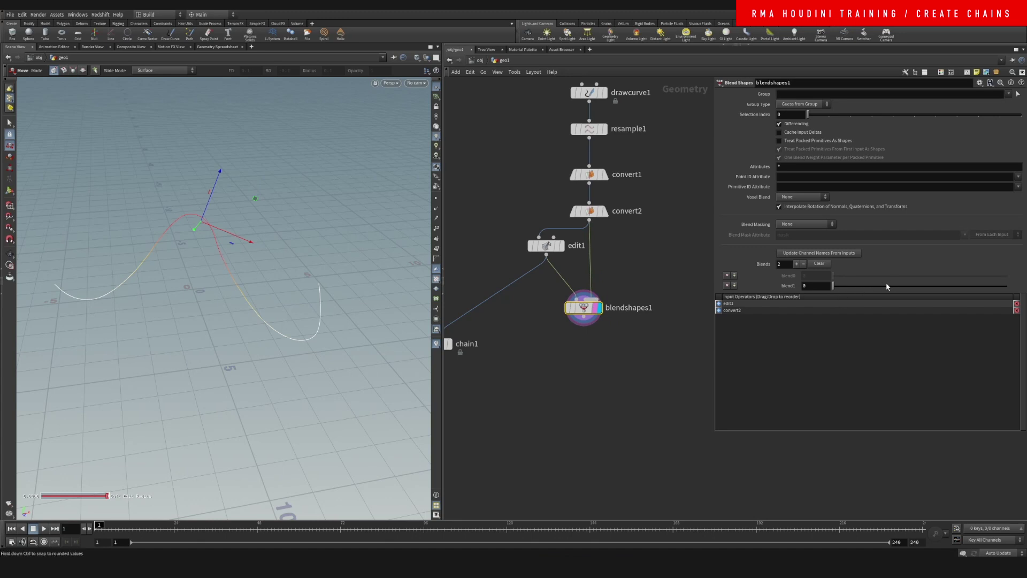
left_click_drag(834, 285, 1006, 285)
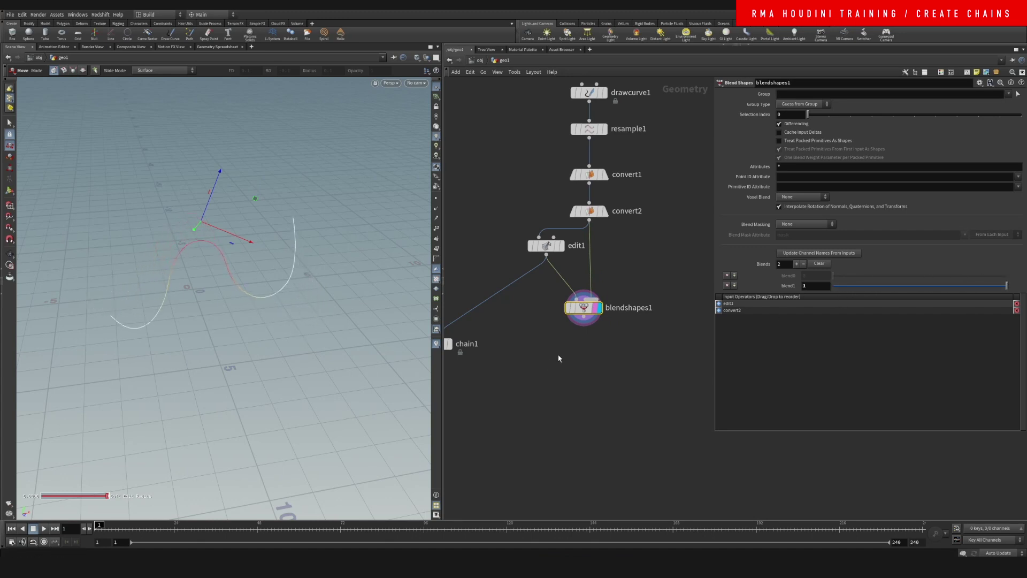
Feed chain1's curve input from the Blend Shapes node, then display chain1 and test the blend1 value on it.
left_click_drag(255, 268, 255, 252, "alt")
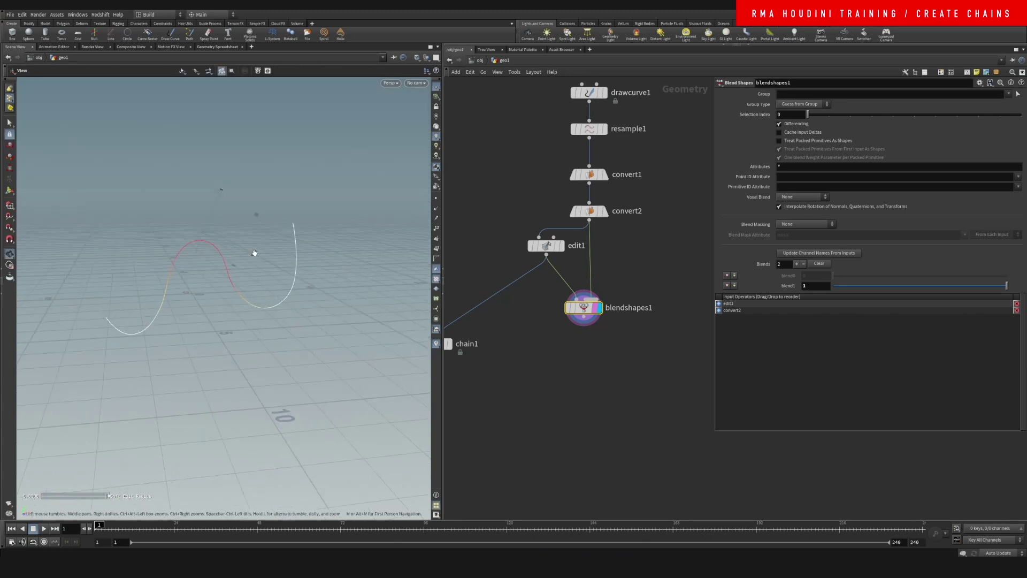
middle_click_drag(564, 351, 621, 311)
left_click_drag(559, 257, 641, 288)
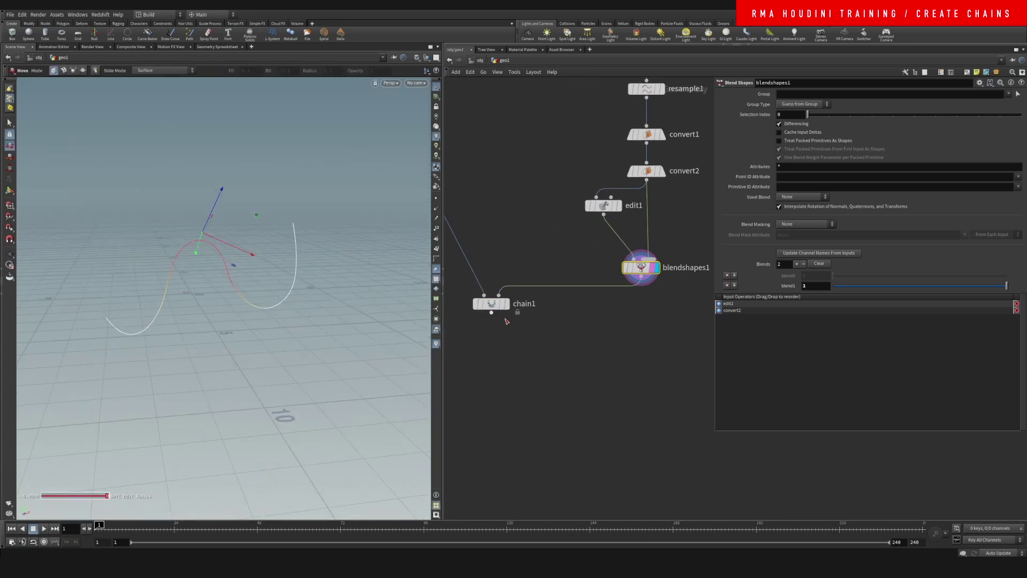
left_click(504, 305)
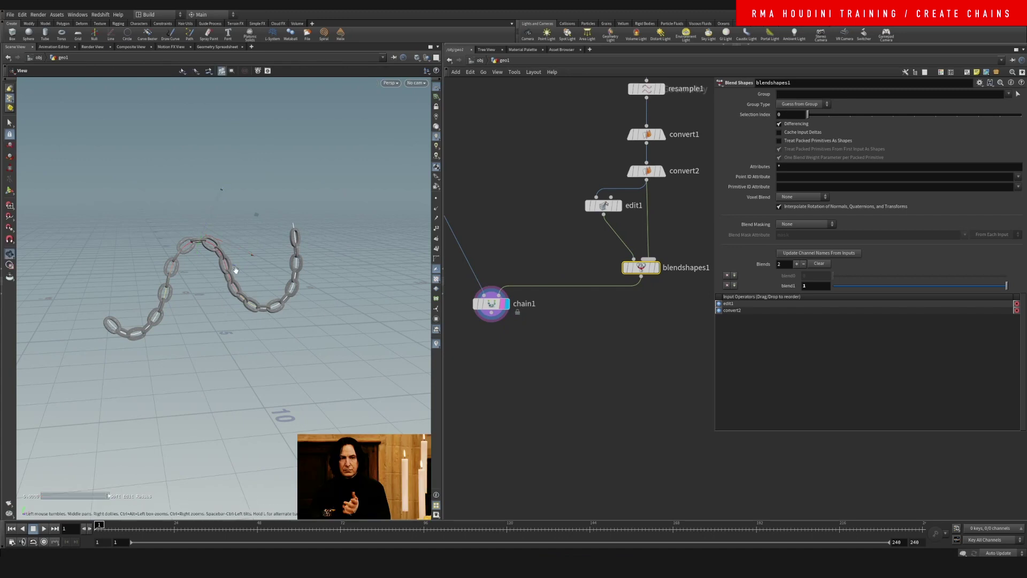
mouse_move(1006, 285)
left_mouse_down()
mouse_move(822, 287)
mouse_move(990, 286)
left_mouse_up()
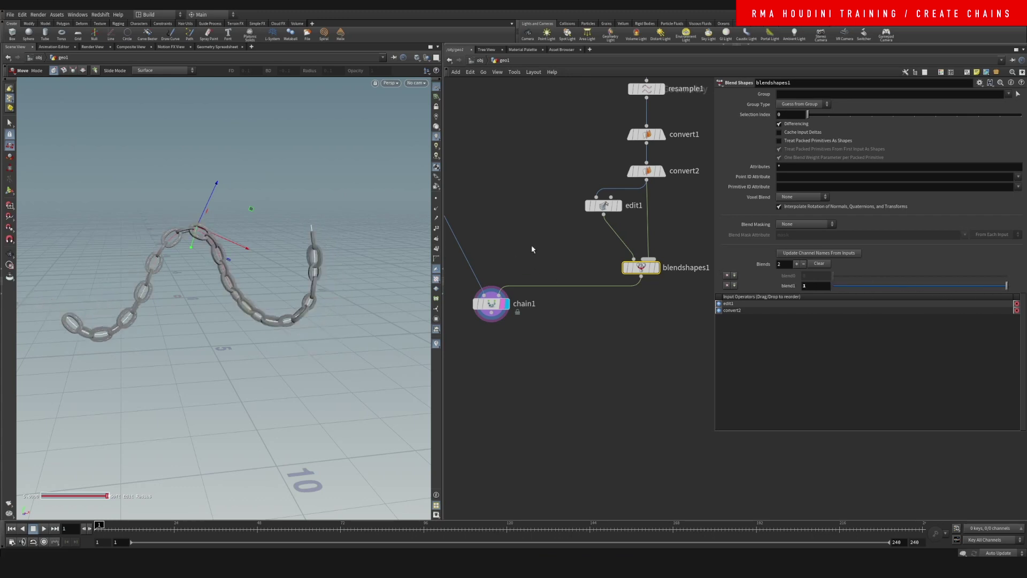
Delete the edit1 node and display convert2.
left_click(572, 228)
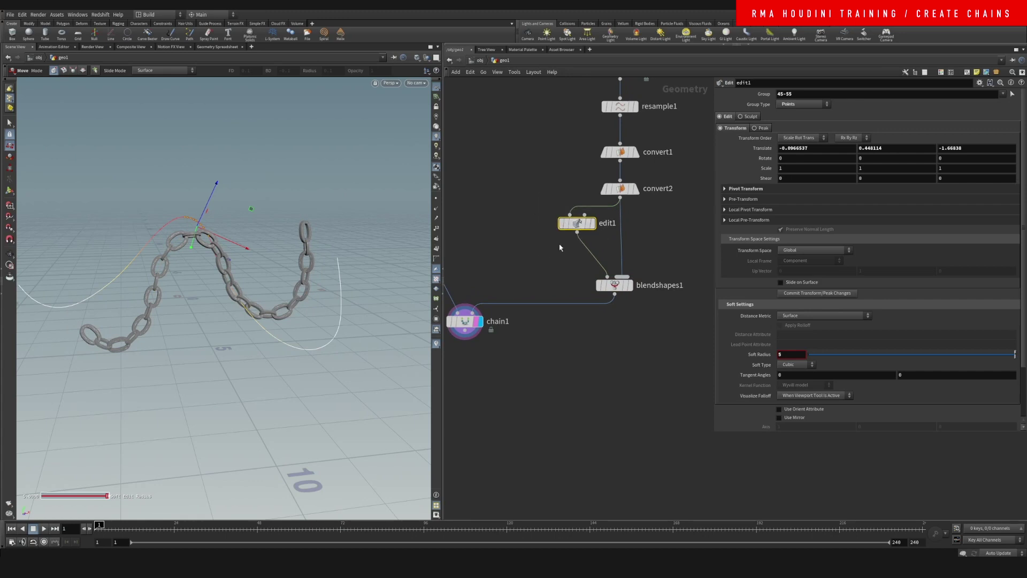
key("Delete")
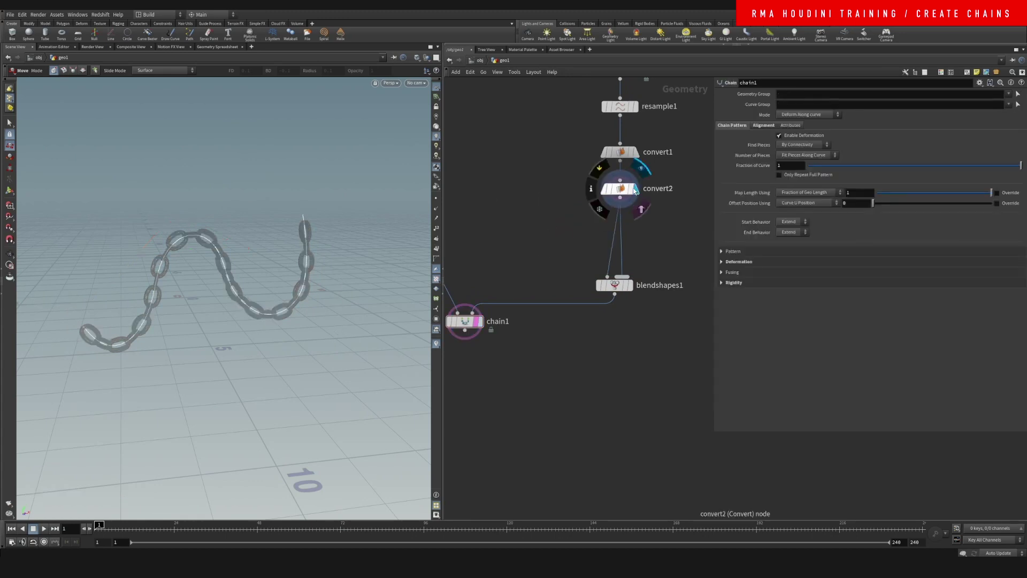
left_click(635, 190)
Add a new Edit node on points 102-105 at the curve's end and place it aside between convert2 and Blend Shapes.
left_click(10, 123)
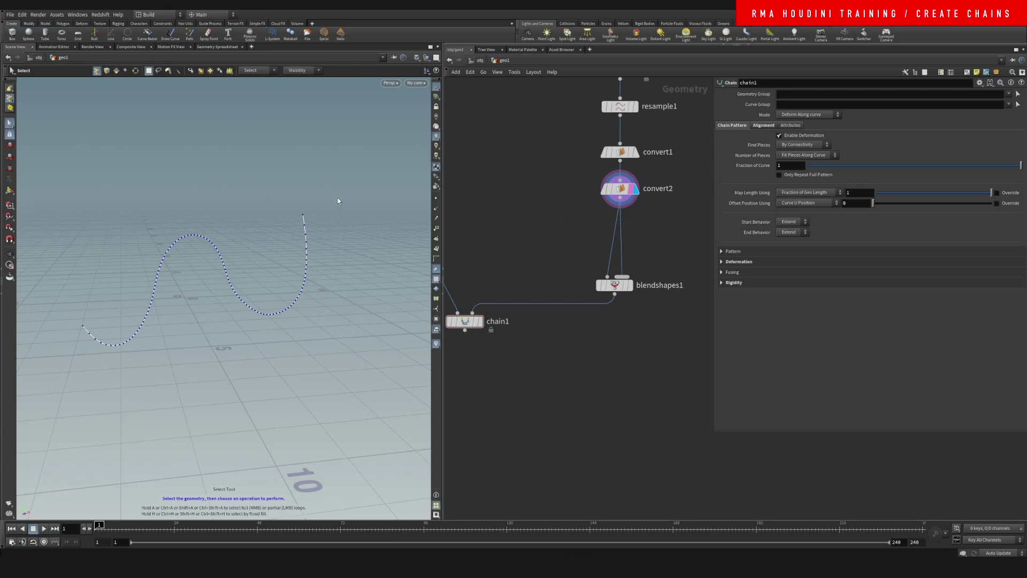
key("t")
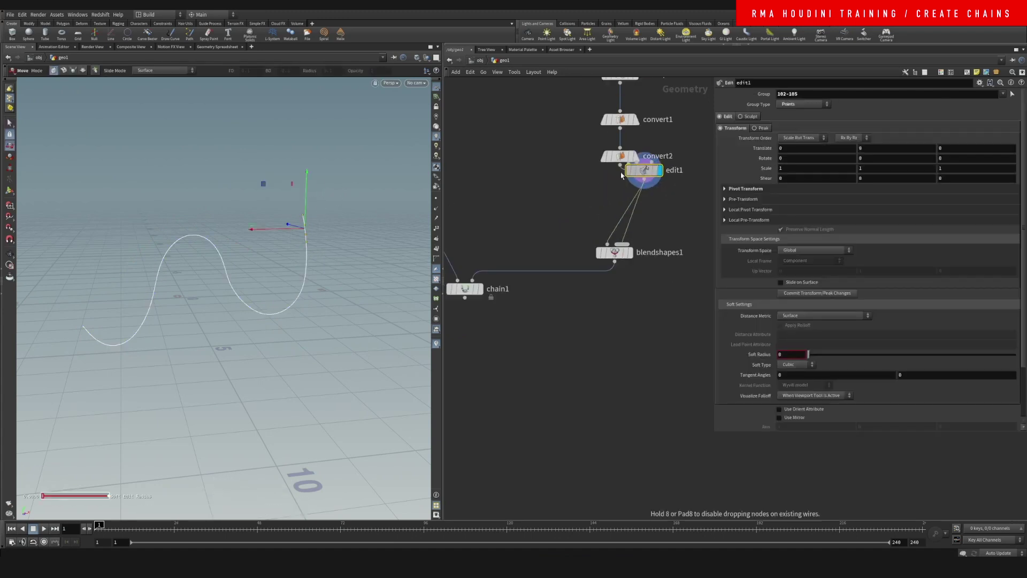
left_click_drag(621, 176, 569, 201)
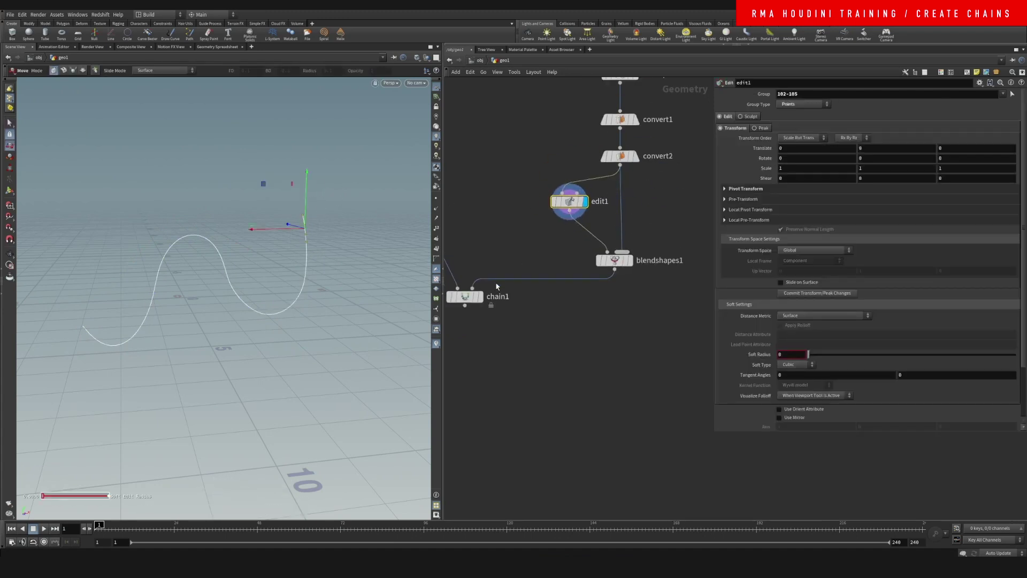
Display chain1, shift the curve's end points slightly upward, and lower blend1 on the Blend Shapes node to near 0.
left_click(480, 296)
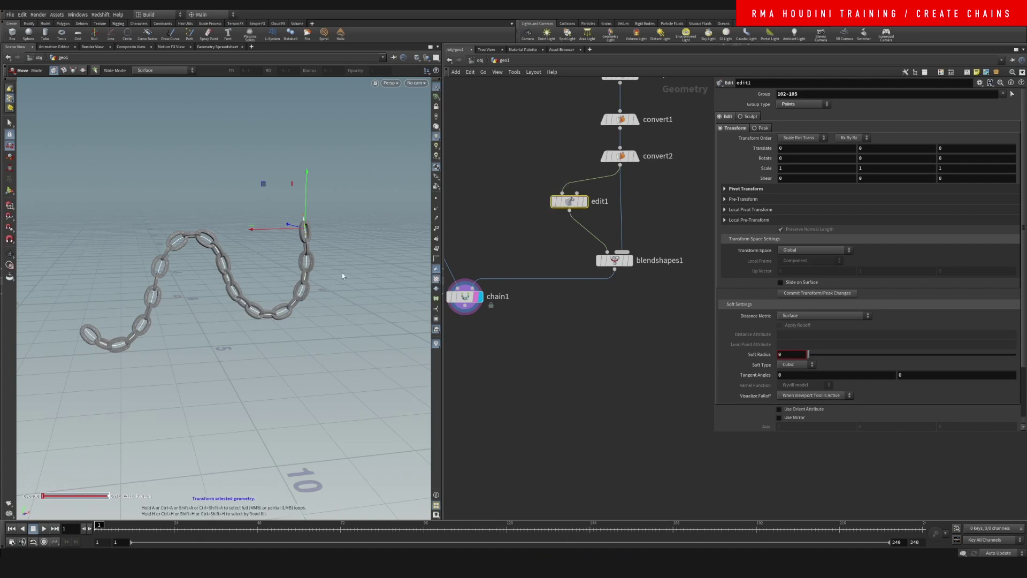
middle_click_drag(350, 263, 375, 228)
left_click(615, 261)
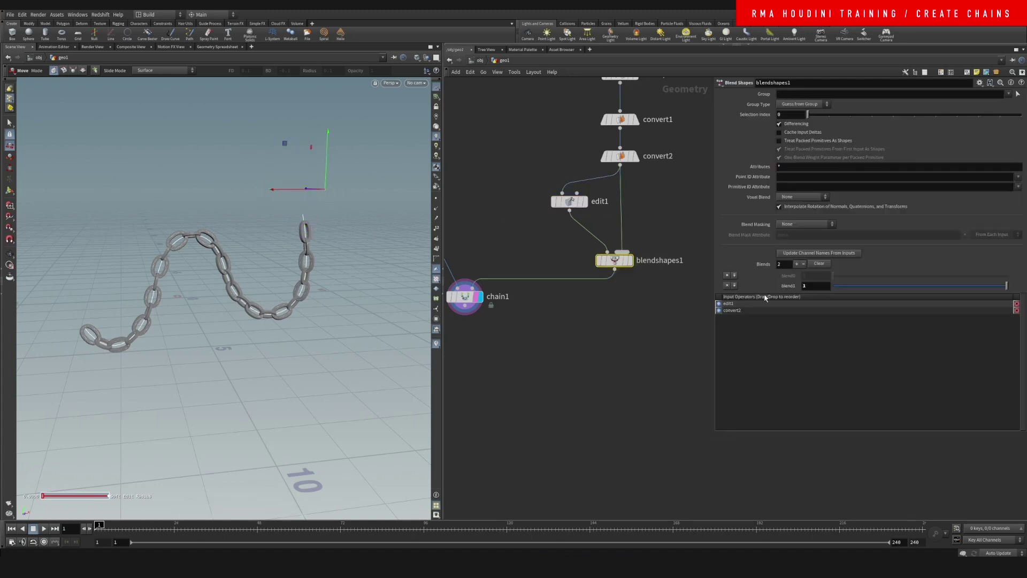
left_click(845, 286)
Raise edit1's end points about 5.7 units in Y to extend the end of the chain upward.
left_click(570, 201)
middle_click_drag(418, 232, 345, 206)
middle_click_drag(337, 204, 361, 107)
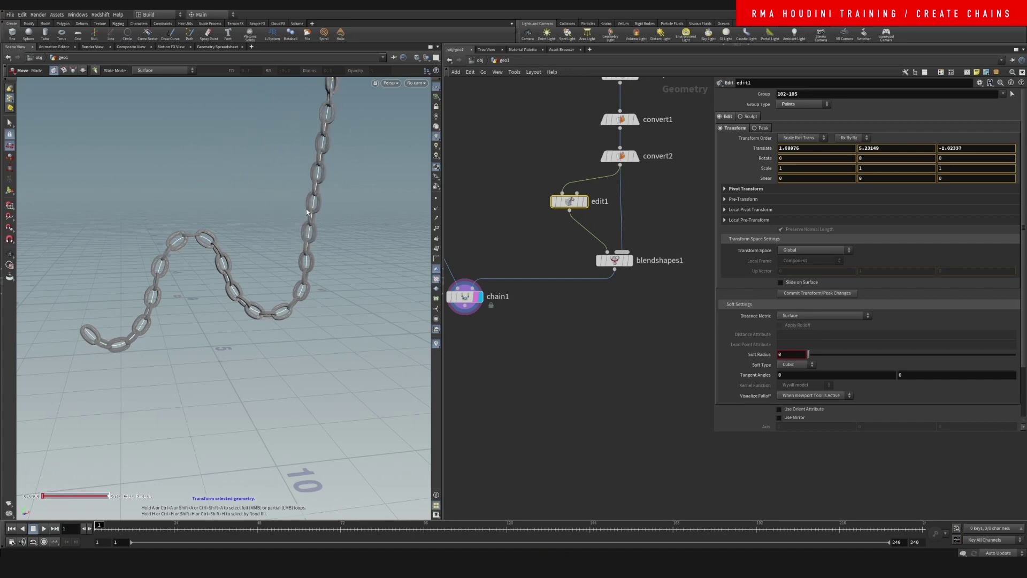
left_click_drag(307, 225, 305, 213, "alt")
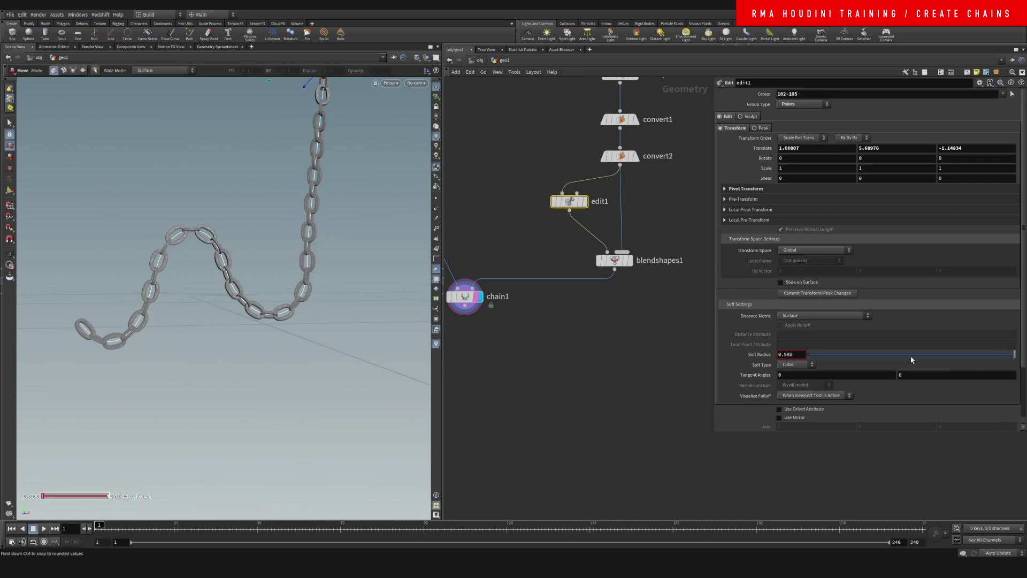
Scrub blend1 on the Blend Shapes node up and back to 0, and inspect the chain links up close.
left_click(623, 261)
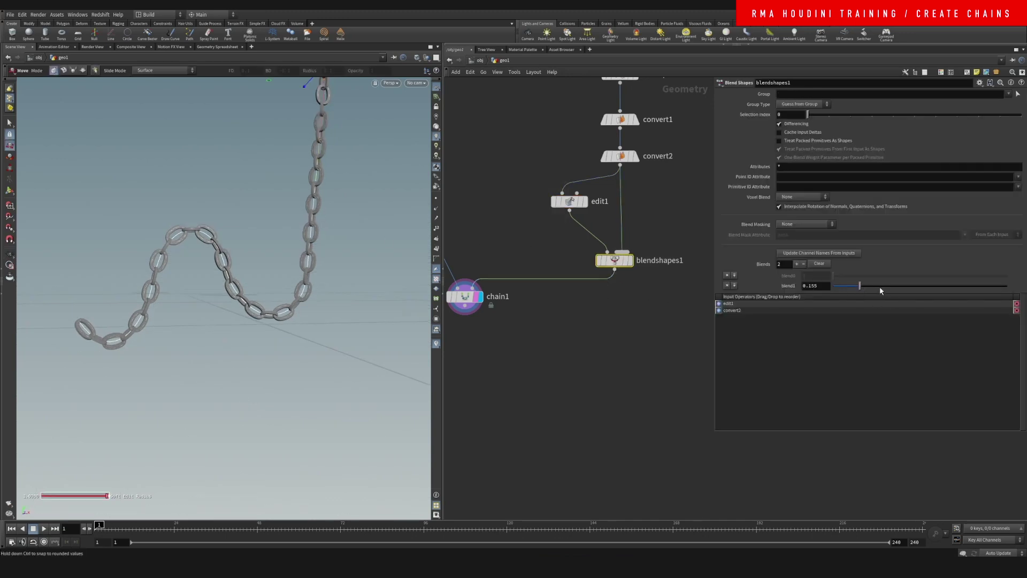
left_click_drag(906, 289, 944, 284)
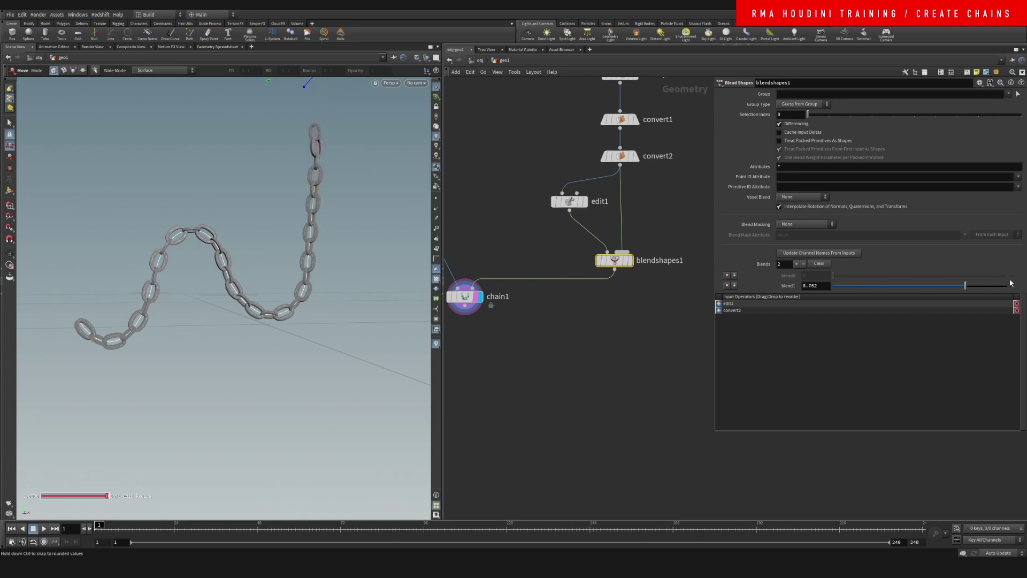
left_click_drag(1011, 283, 1010, 283)
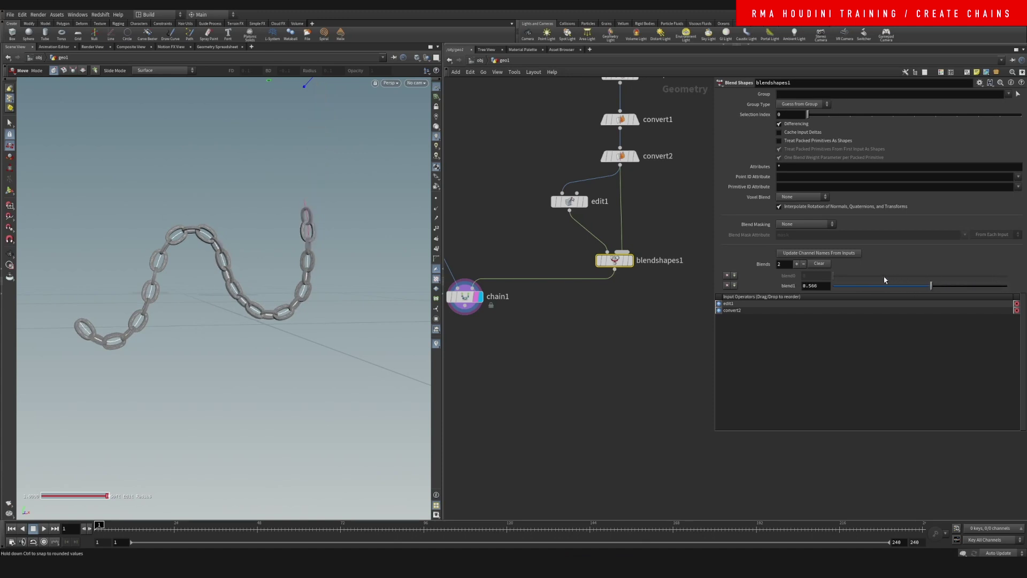
left_click_drag(885, 280, 815, 279)
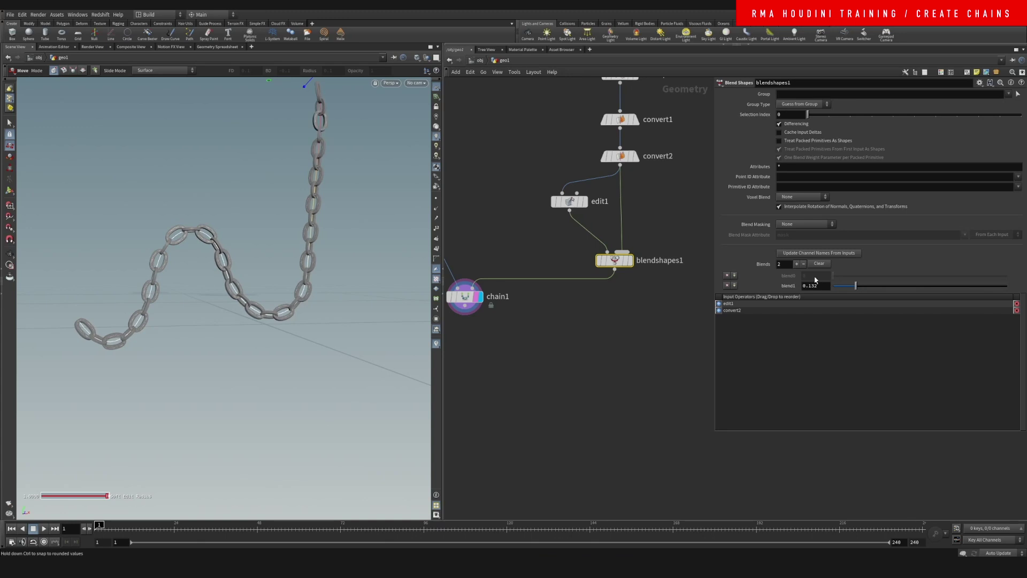
right_click_drag(232, 250, 339, 217, "alt")
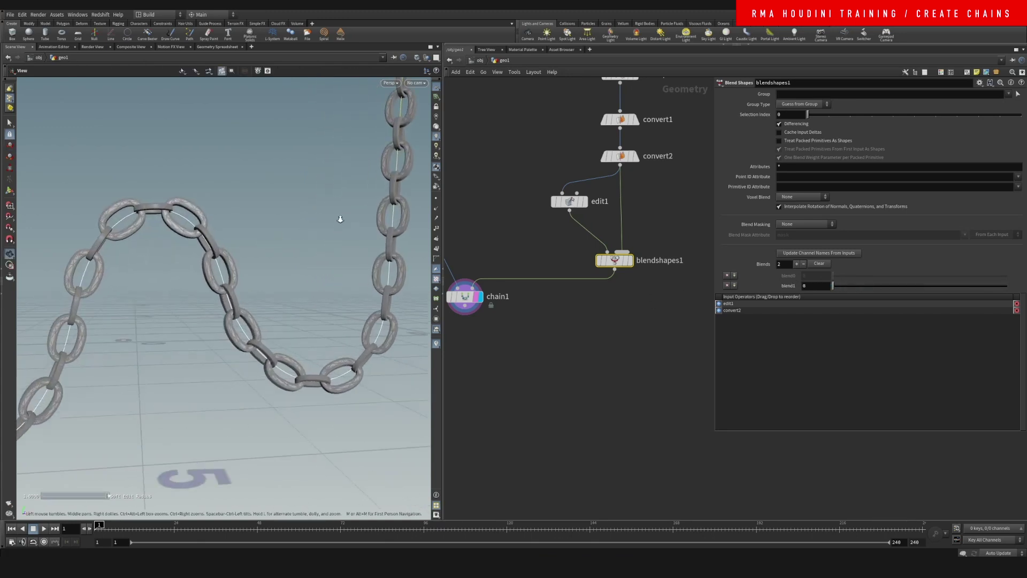
left_click_drag(339, 218, 534, 302, "alt")
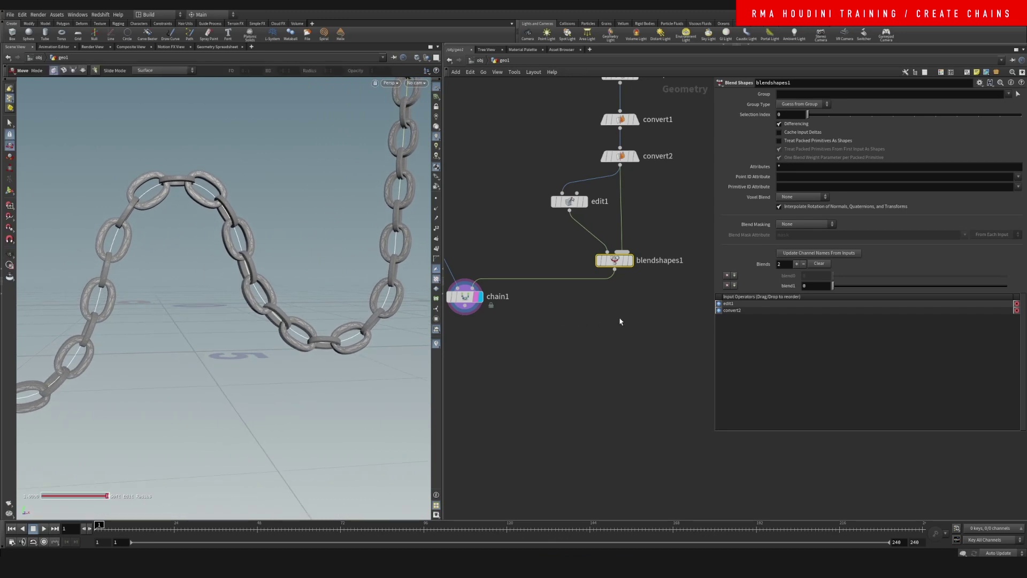
Move the chain1 node lower in the network, further below the Blend Shapes node.
middle_click_drag(619, 319, 649, 336)
left_click_drag(492, 320, 486, 347)
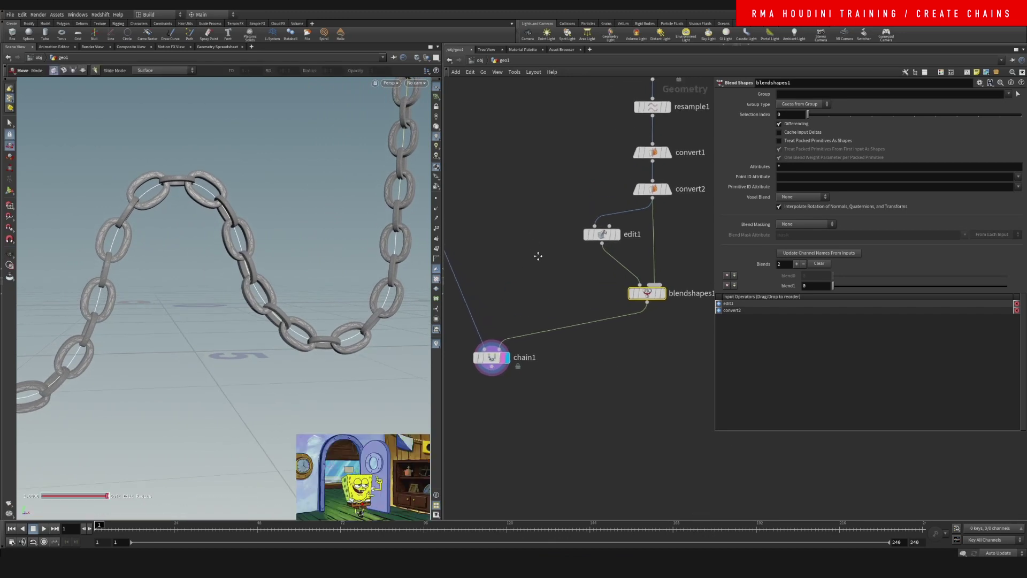